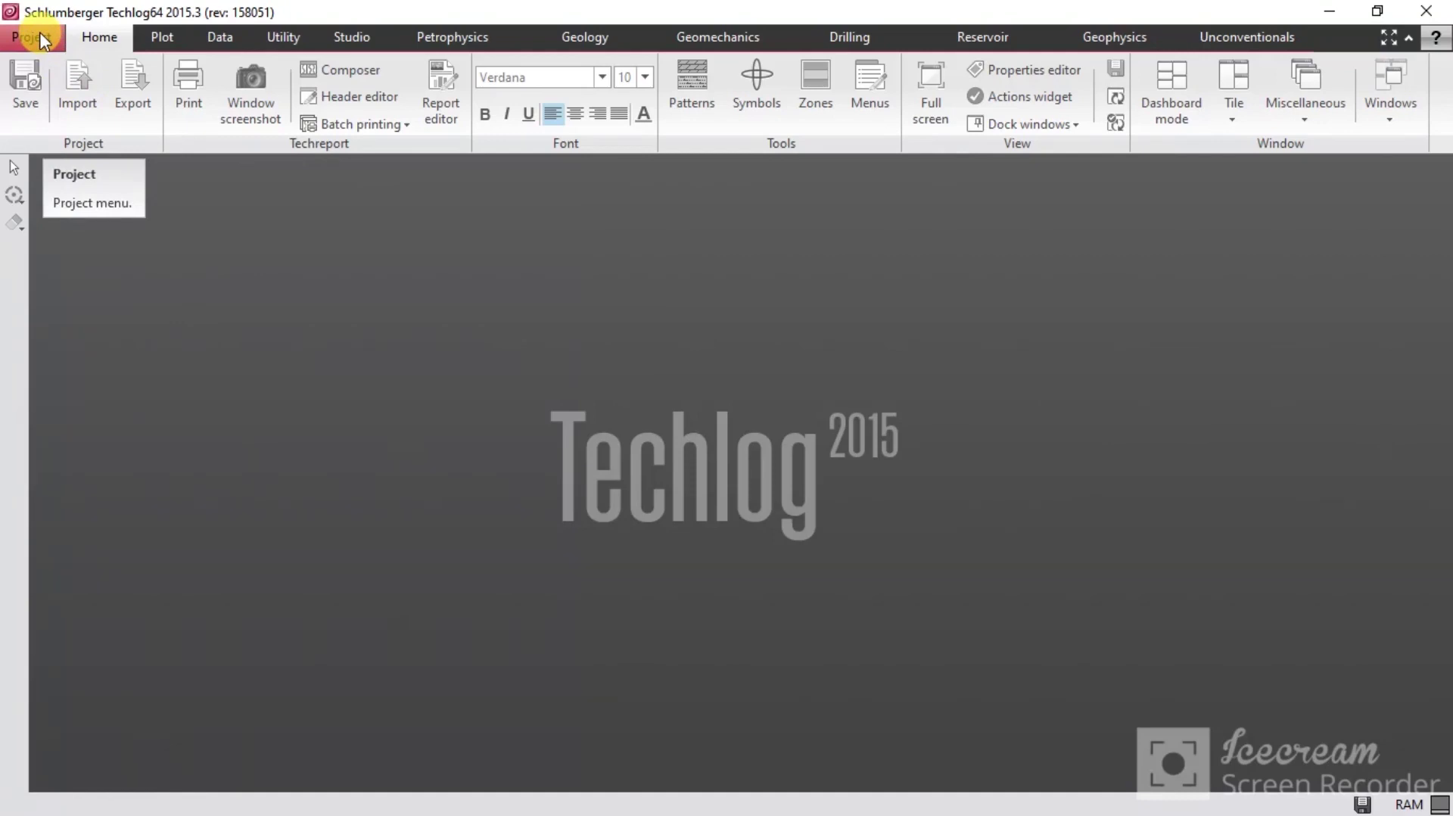
- Create a new project with the entered project name, keeping the folder C:\Techlog-Projects and no Studio repository connection
{"action": "left_click", "coordinate": [40, 32]}
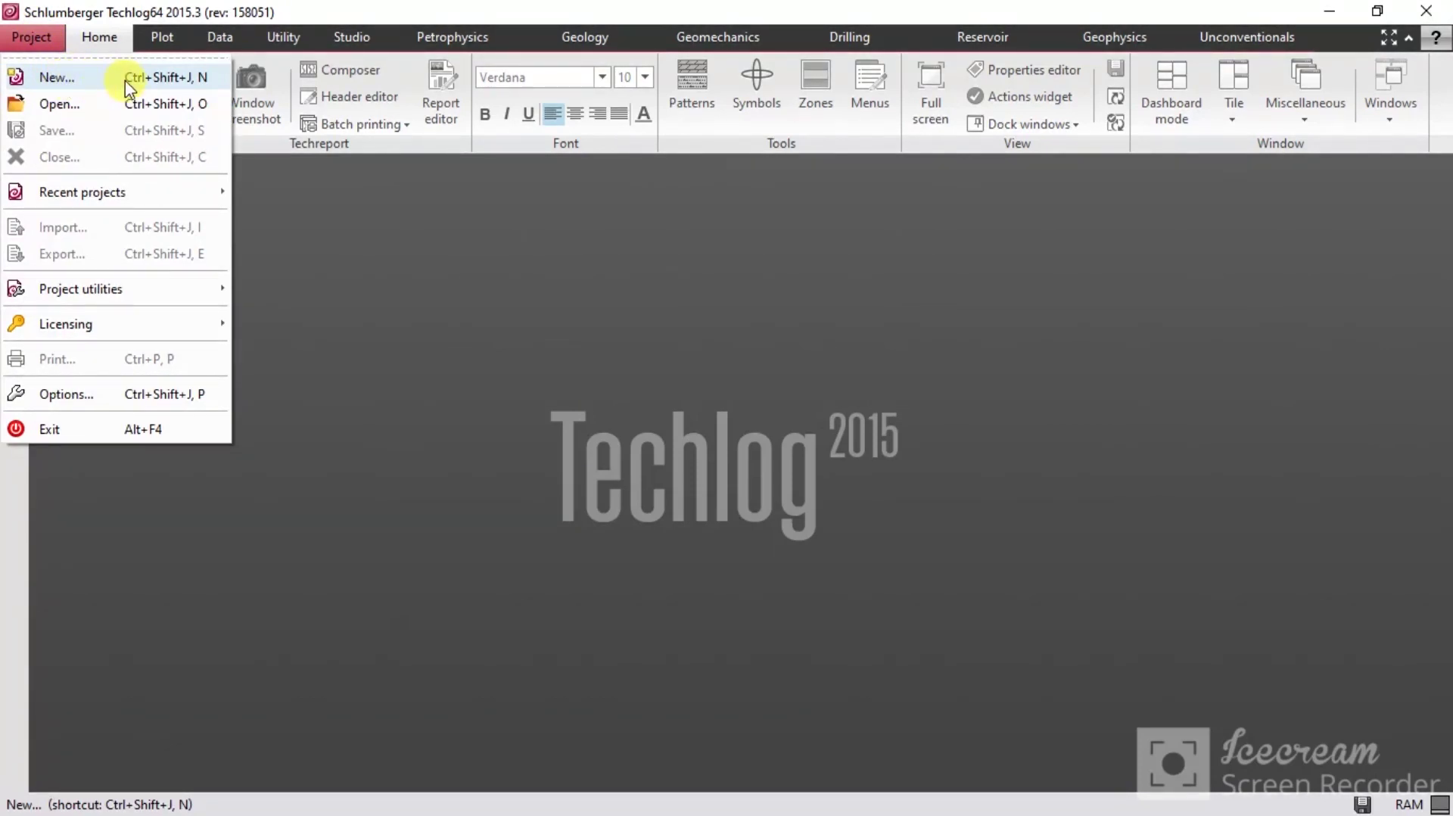
{"action": "left_click", "coordinate": [174, 83]}
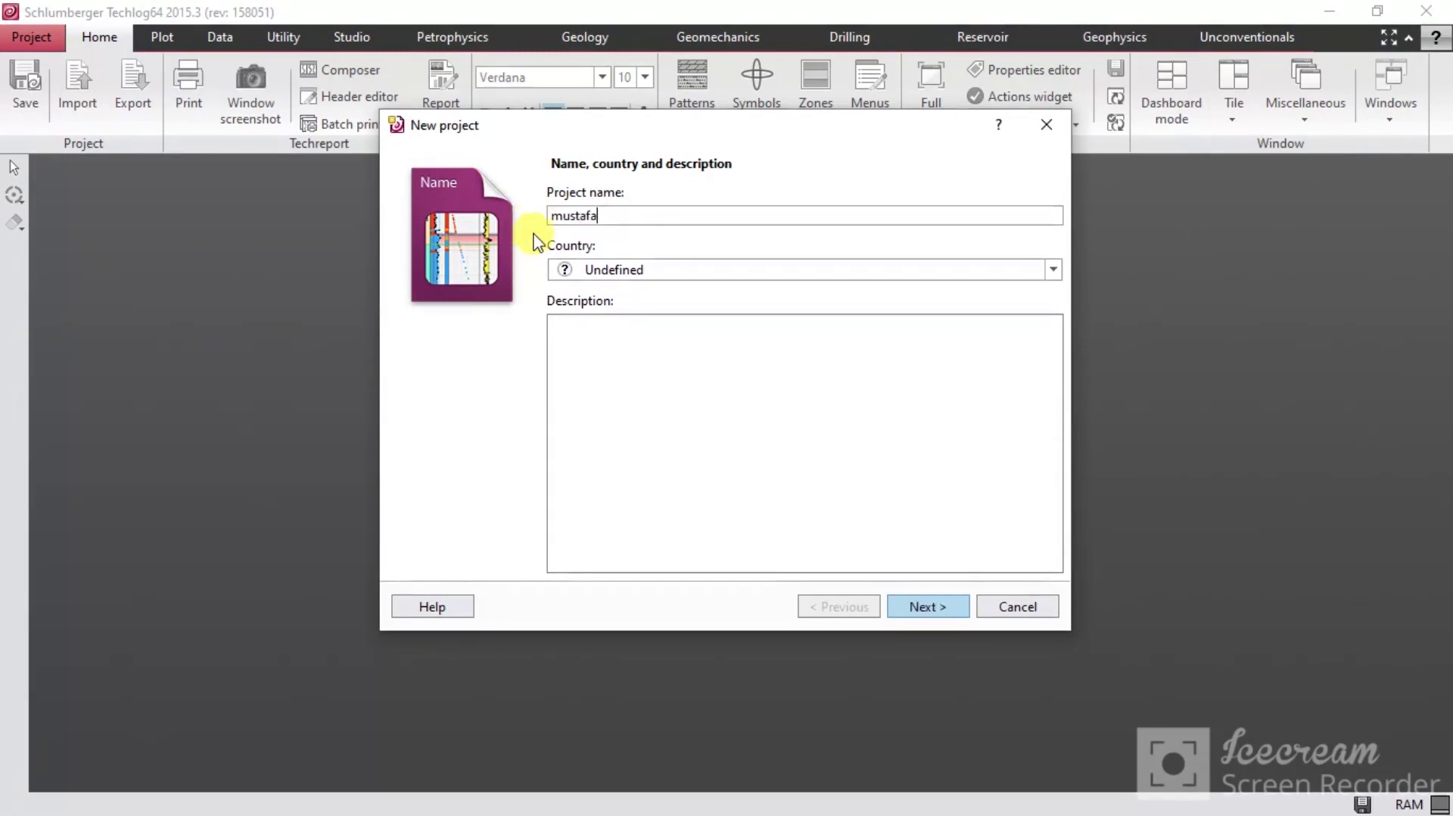
{"action": "left_click", "coordinate": [936, 608]}
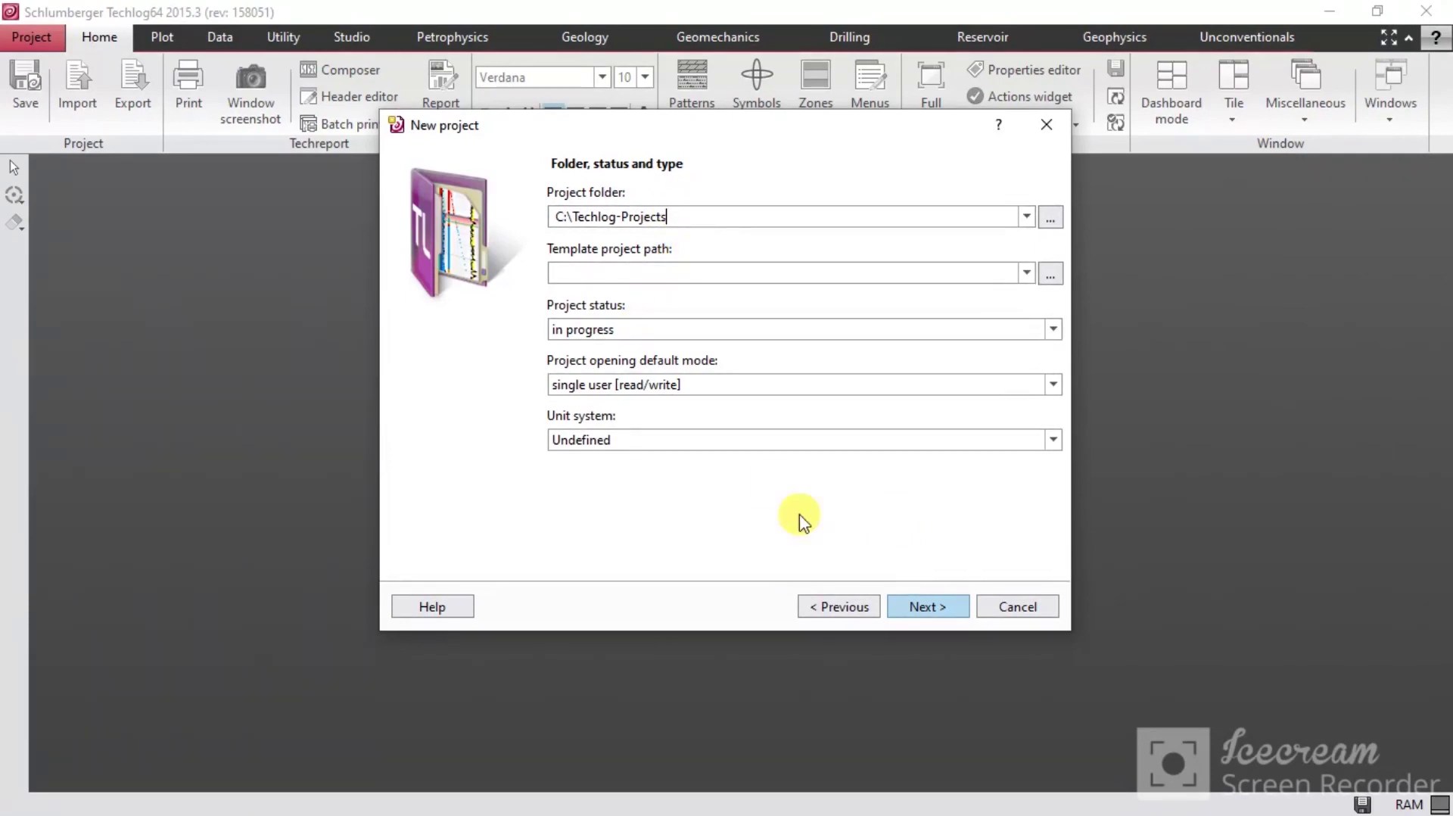
{"action": "left_click", "coordinate": [924, 610]}
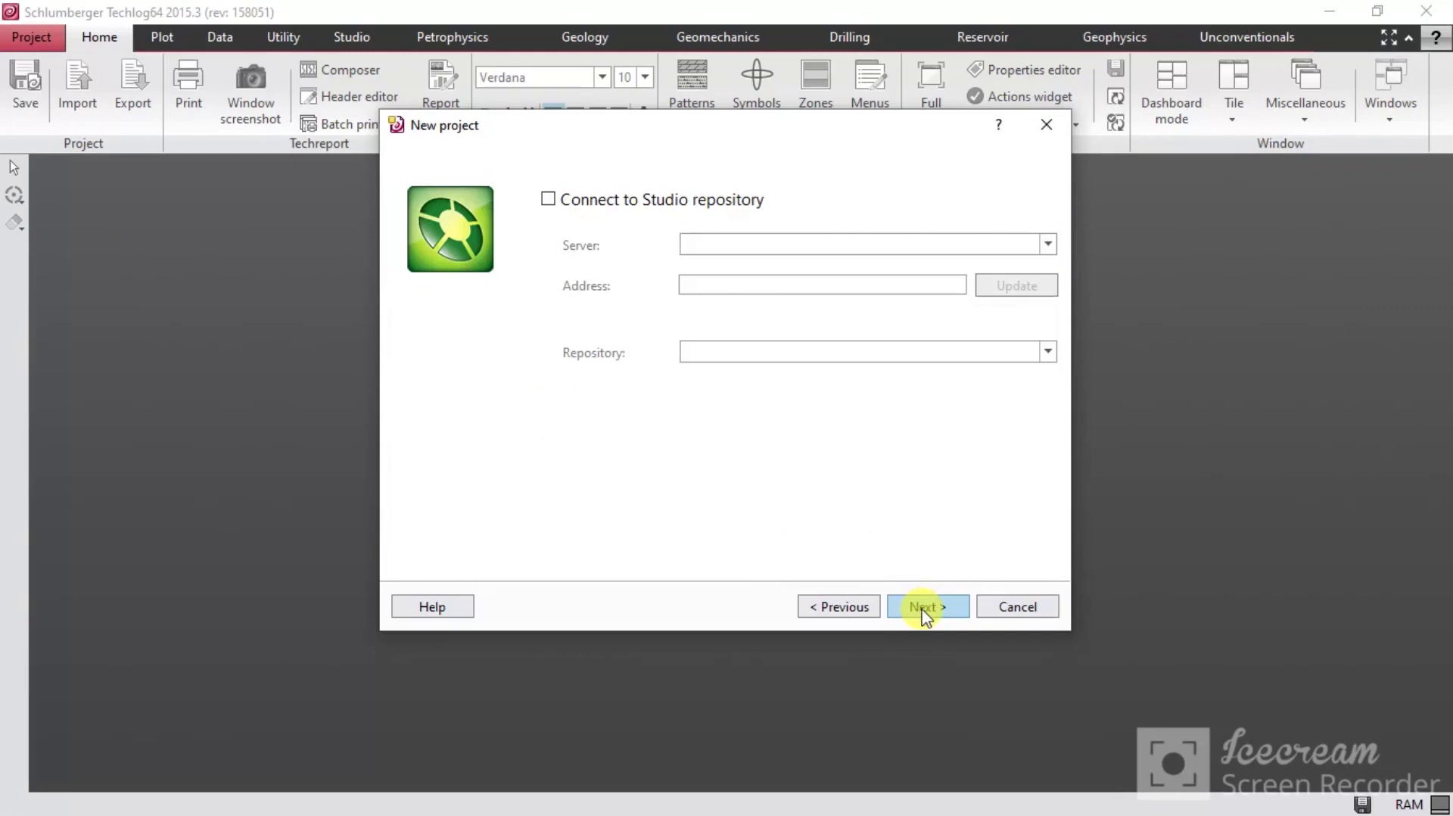
{"action": "left_click", "coordinate": [924, 610]}
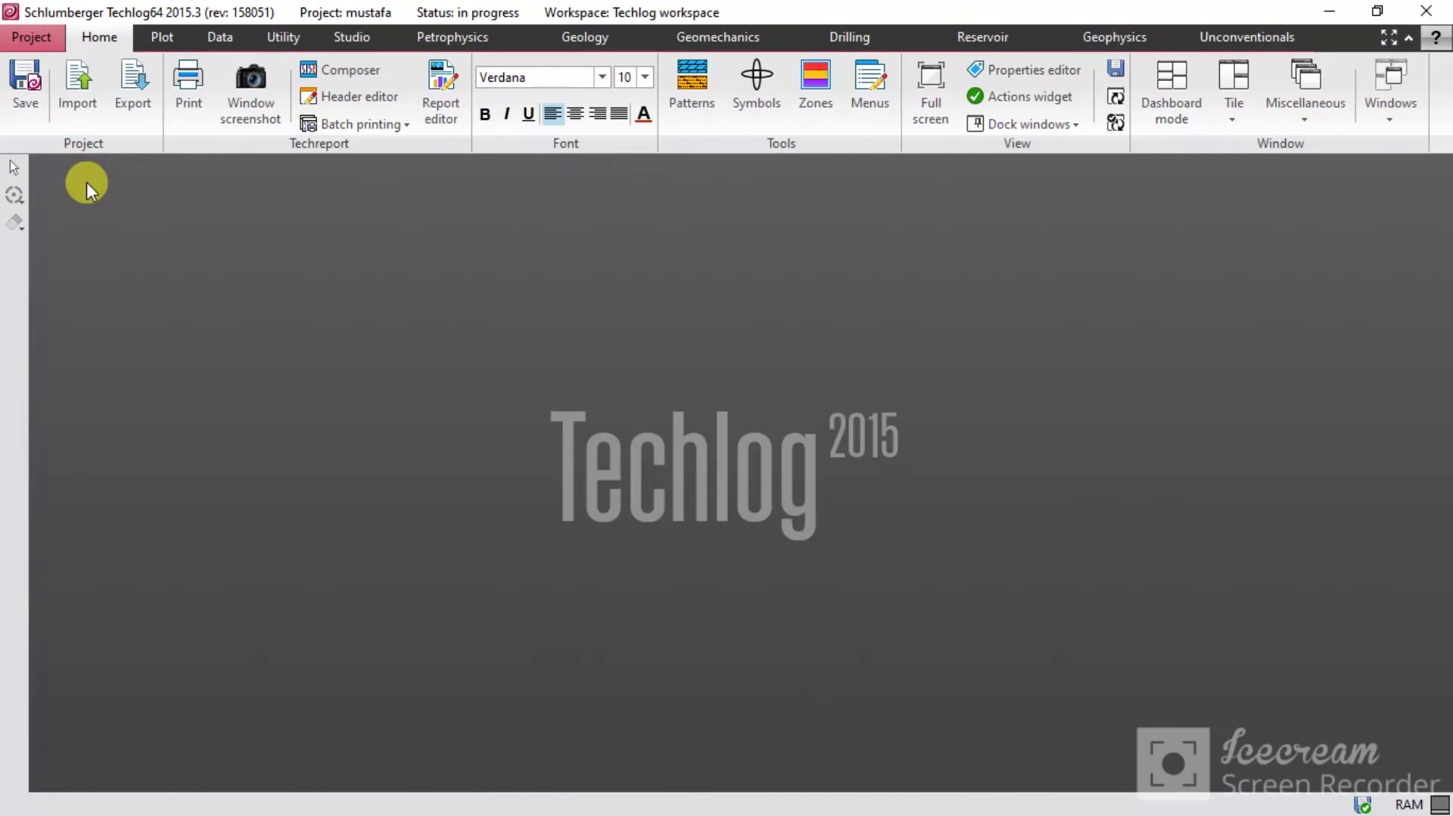
- Open the data import view, then close the Project browser and display it again
{"action": "left_click", "coordinate": [79, 92]}
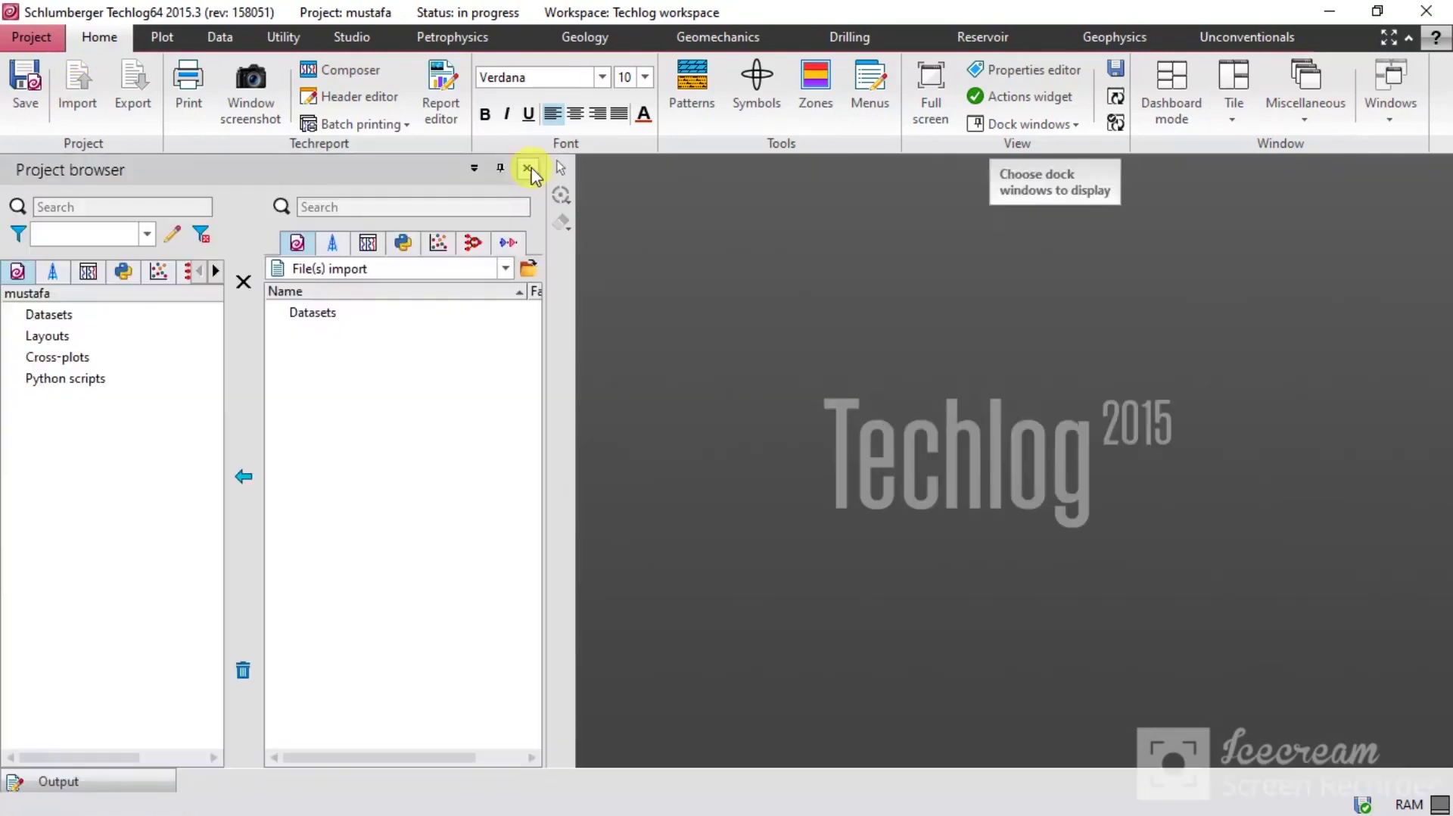
{"action": "left_click", "coordinate": [563, 166]}
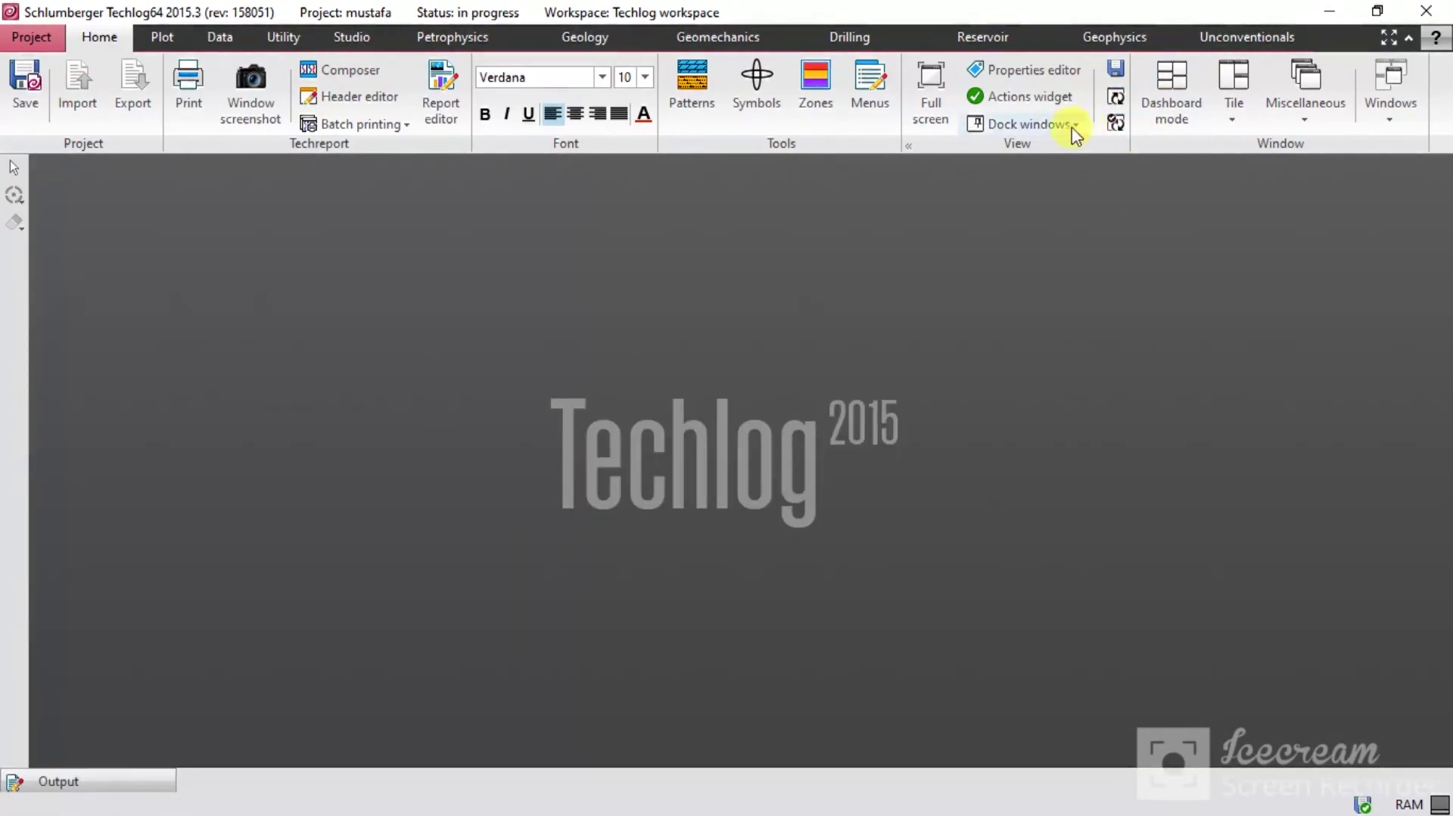
{"action": "left_click", "coordinate": [1052, 129]}
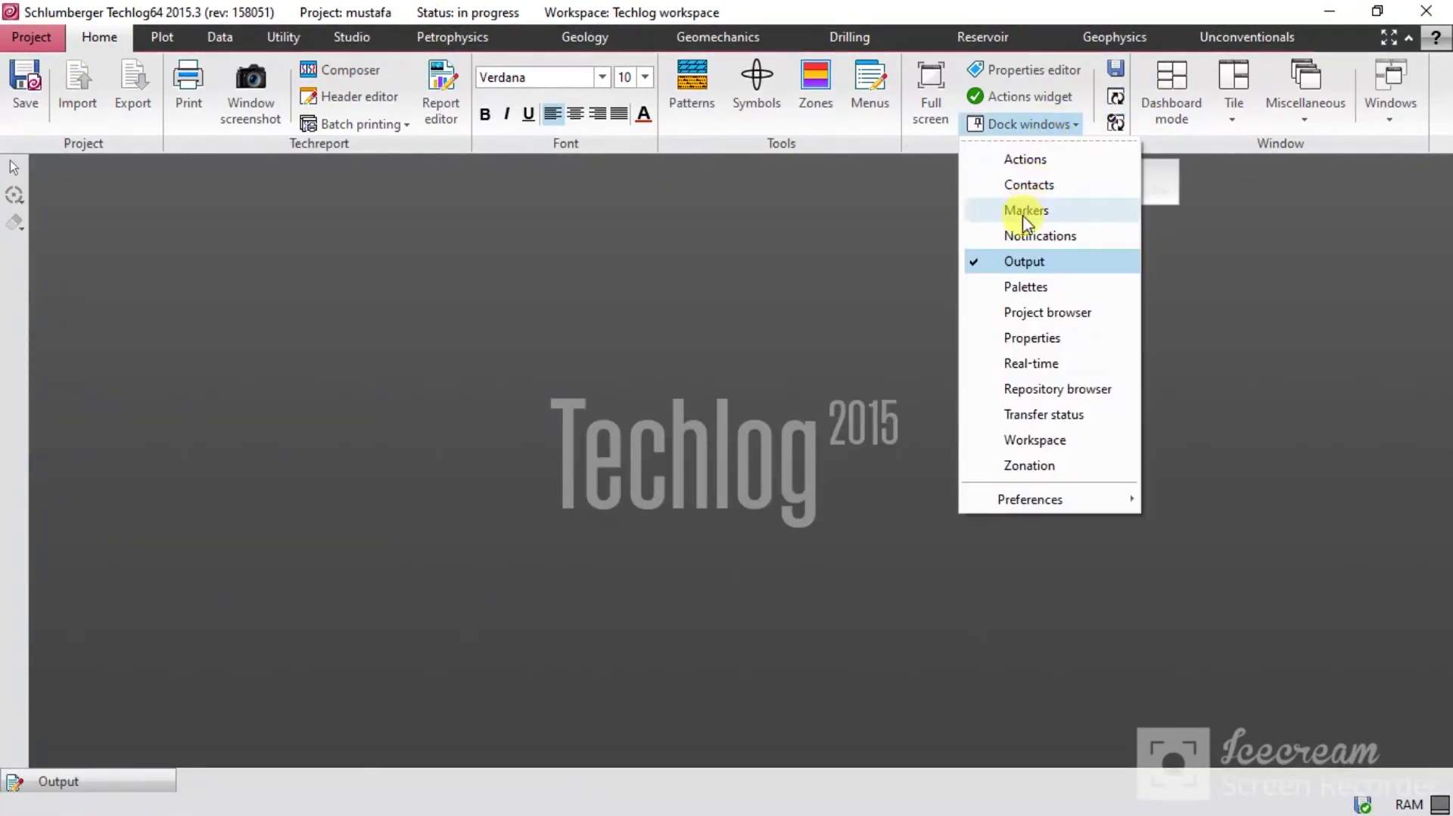
{"action": "left_click", "coordinate": [1031, 312]}
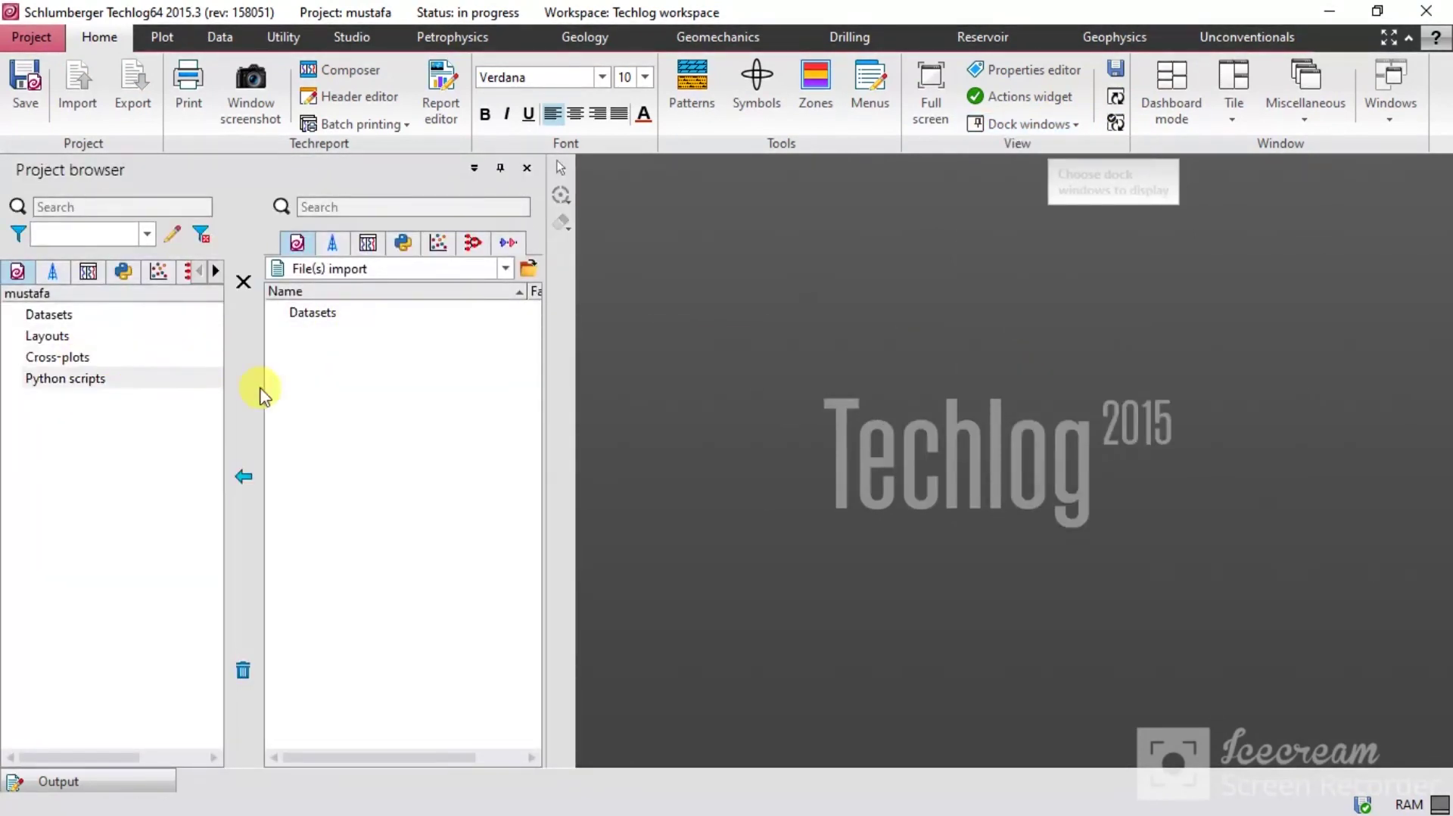
- Load BU#1.las from the Buzurgan Las folder into the import list using the File(s) import option
{"action": "left_click", "coordinate": [505, 268]}
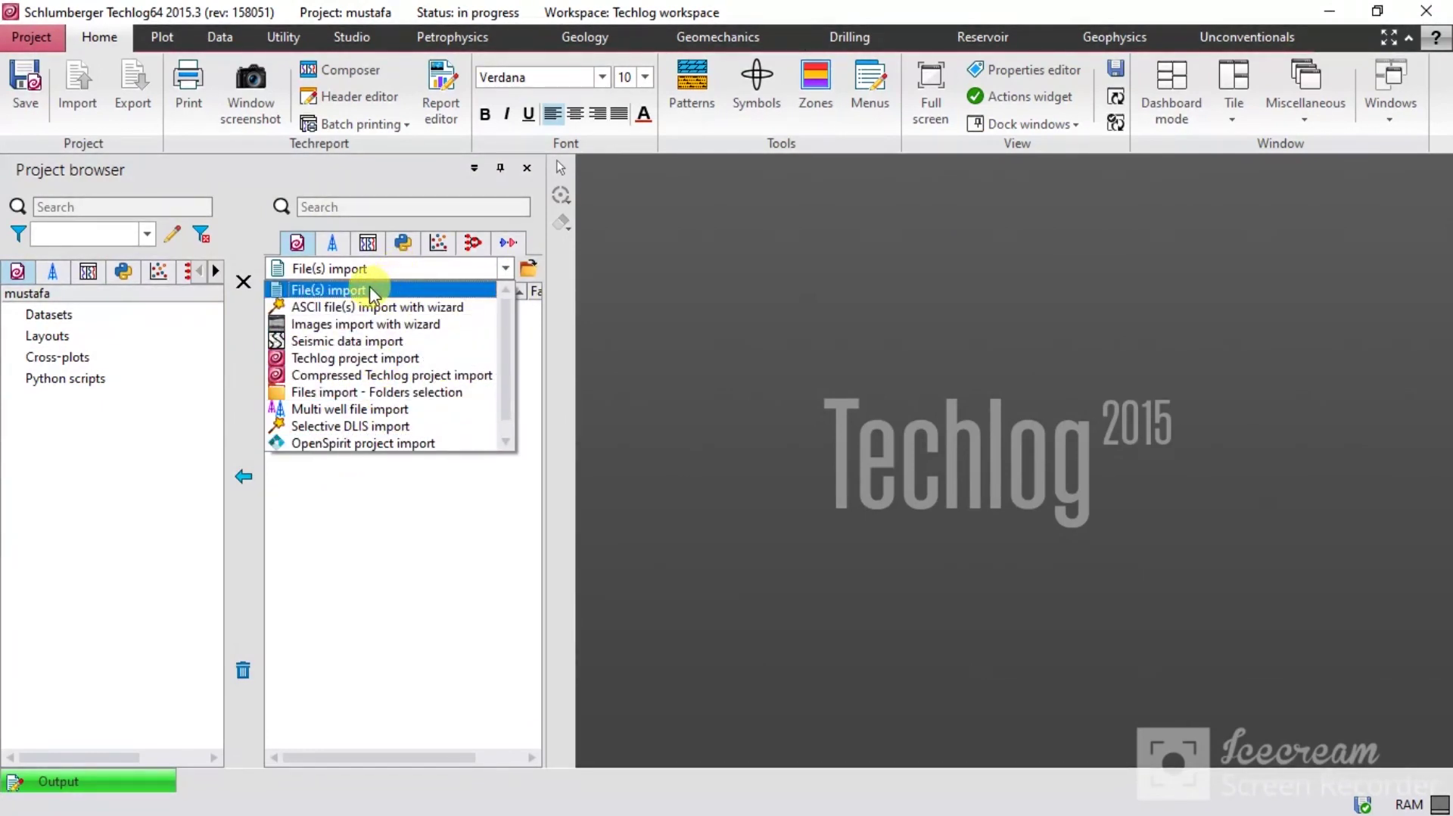
{"action": "left_click", "coordinate": [346, 294]}
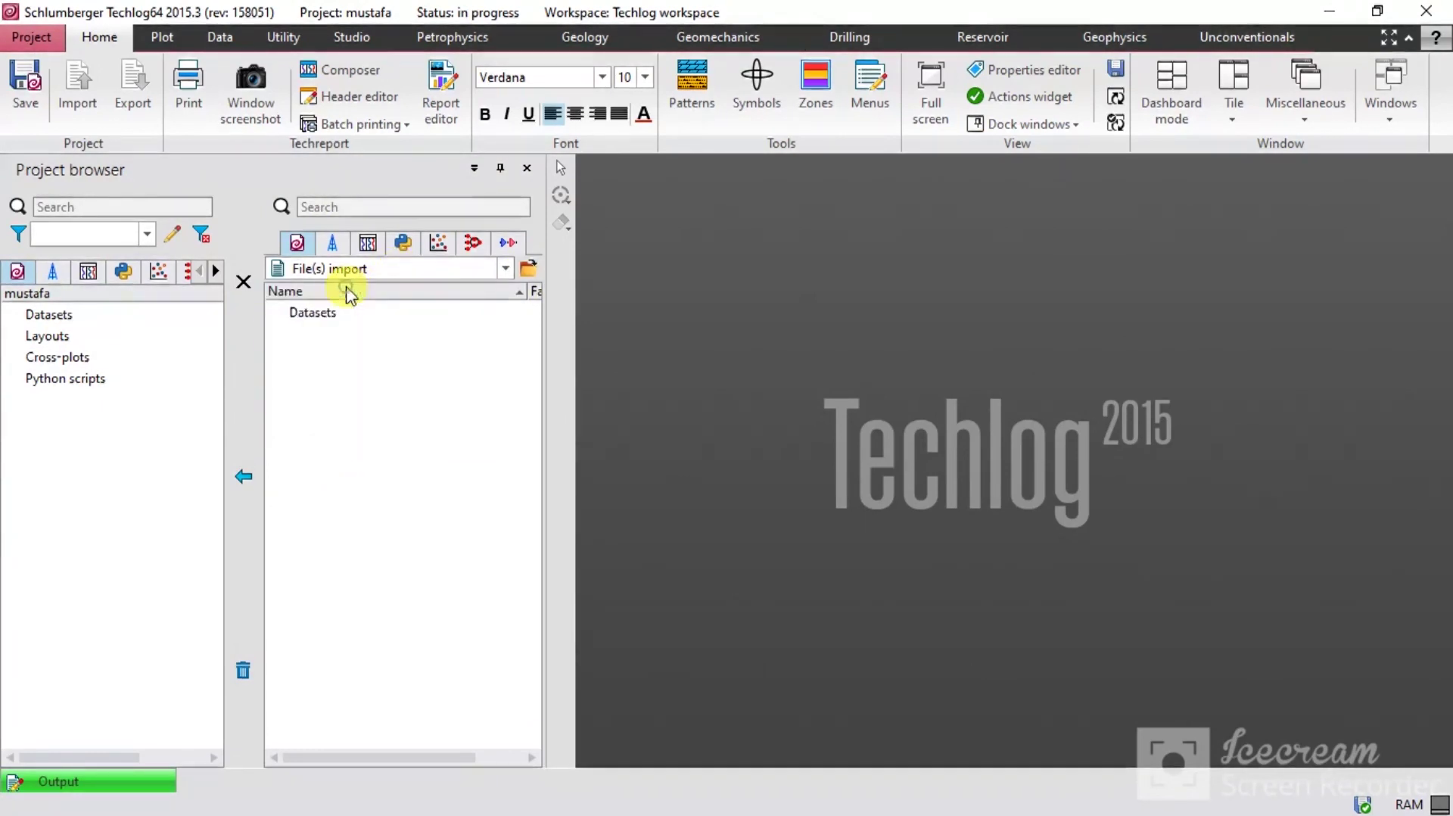
{"action": "left_click", "coordinate": [528, 268]}
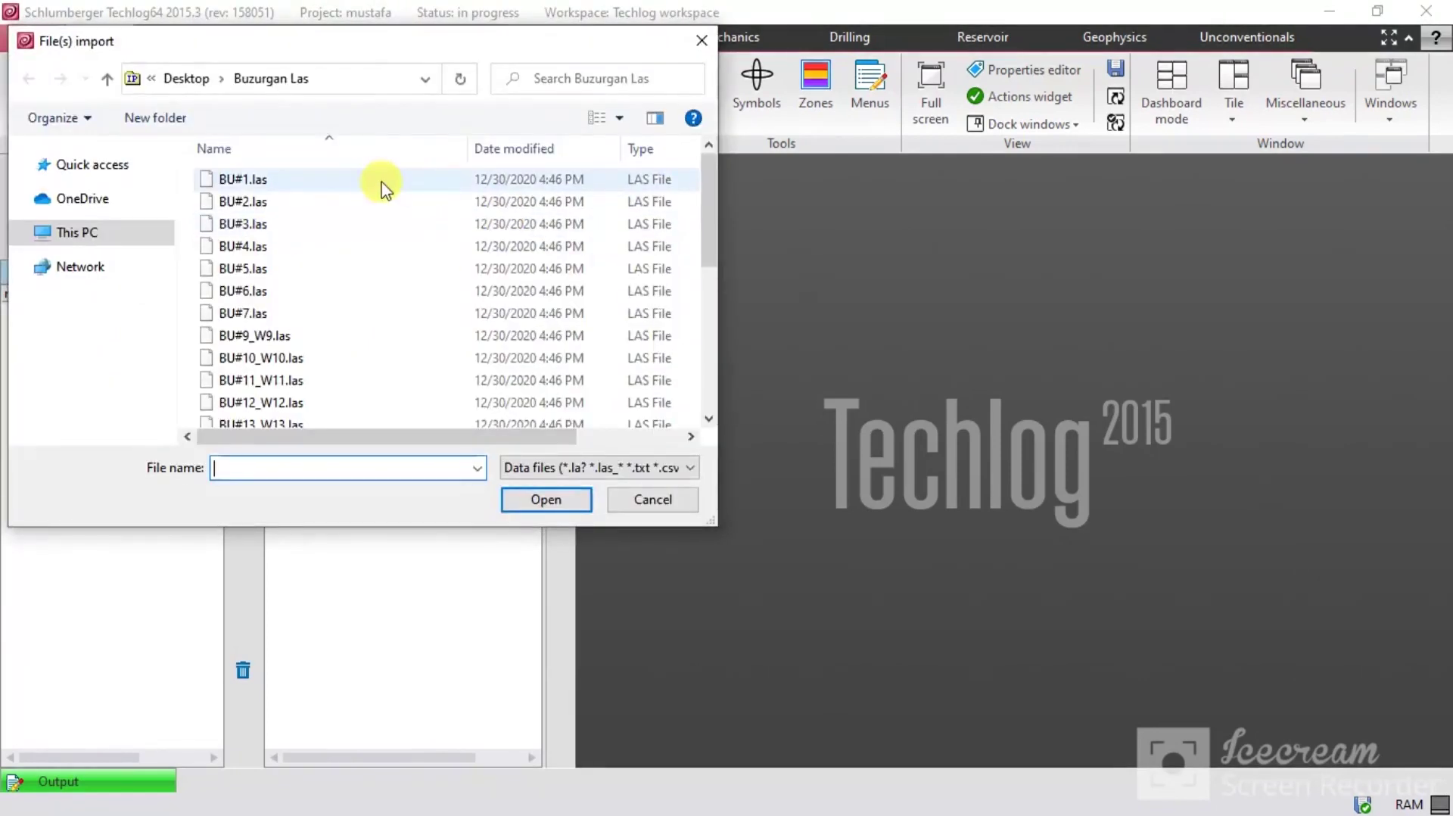
{"action": "left_click", "coordinate": [351, 180]}
{"action": "left_click", "coordinate": [545, 500]}
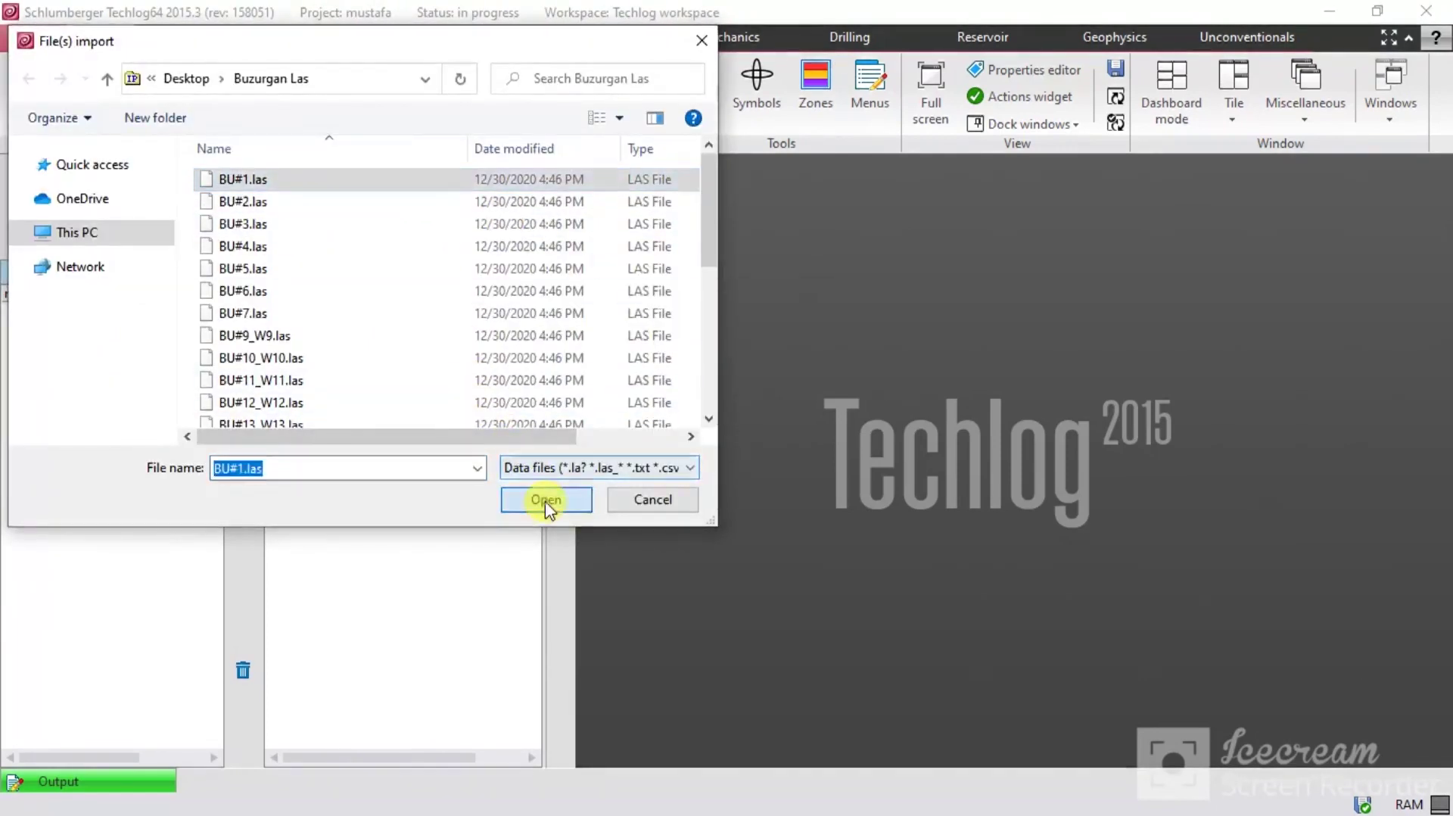
- Transfer well BU#1 with its dataset into the project, then clear the import list and close the import view
{"action": "left_click", "coordinate": [296, 333]}
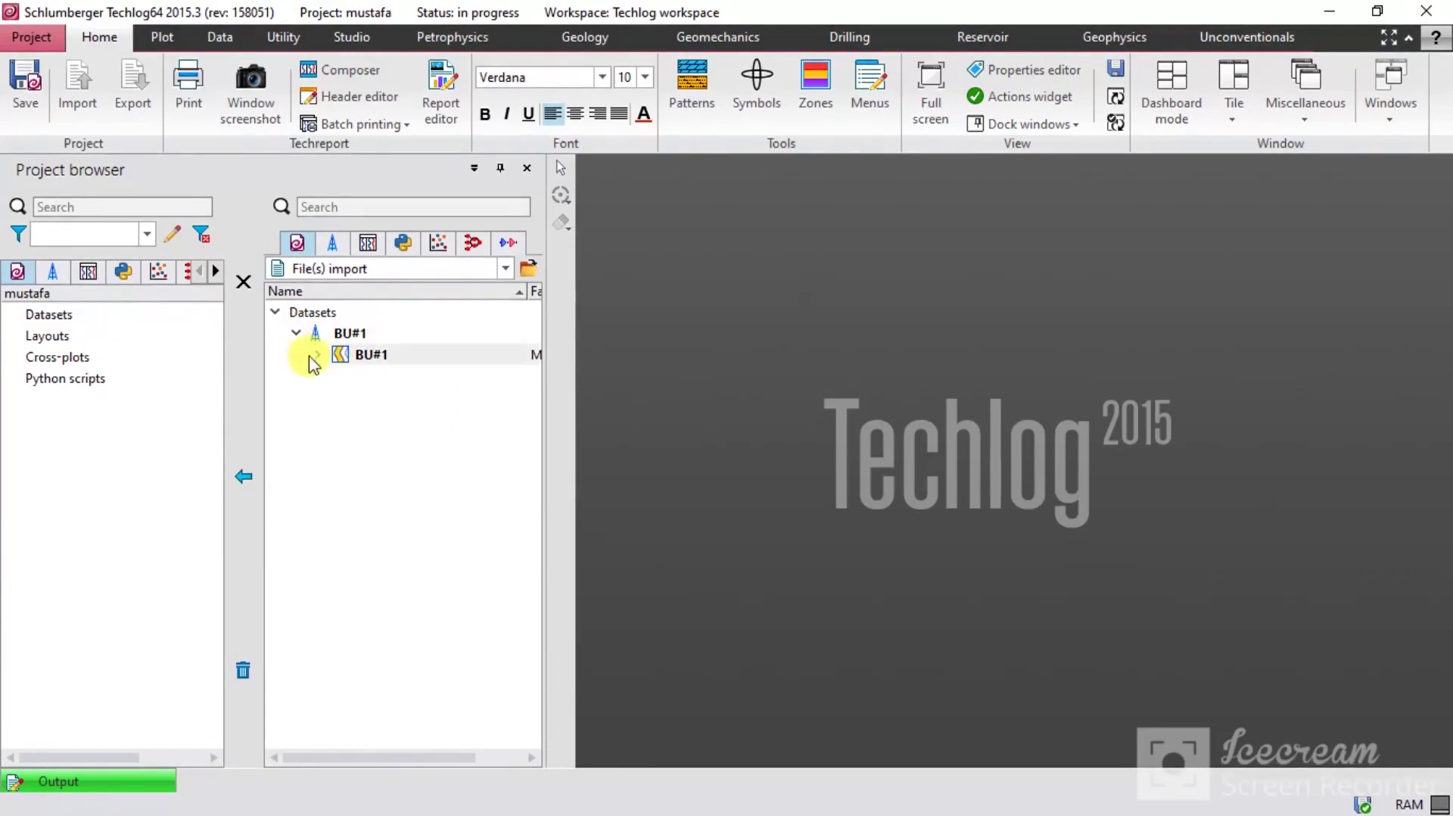
{"action": "left_click", "coordinate": [317, 354]}
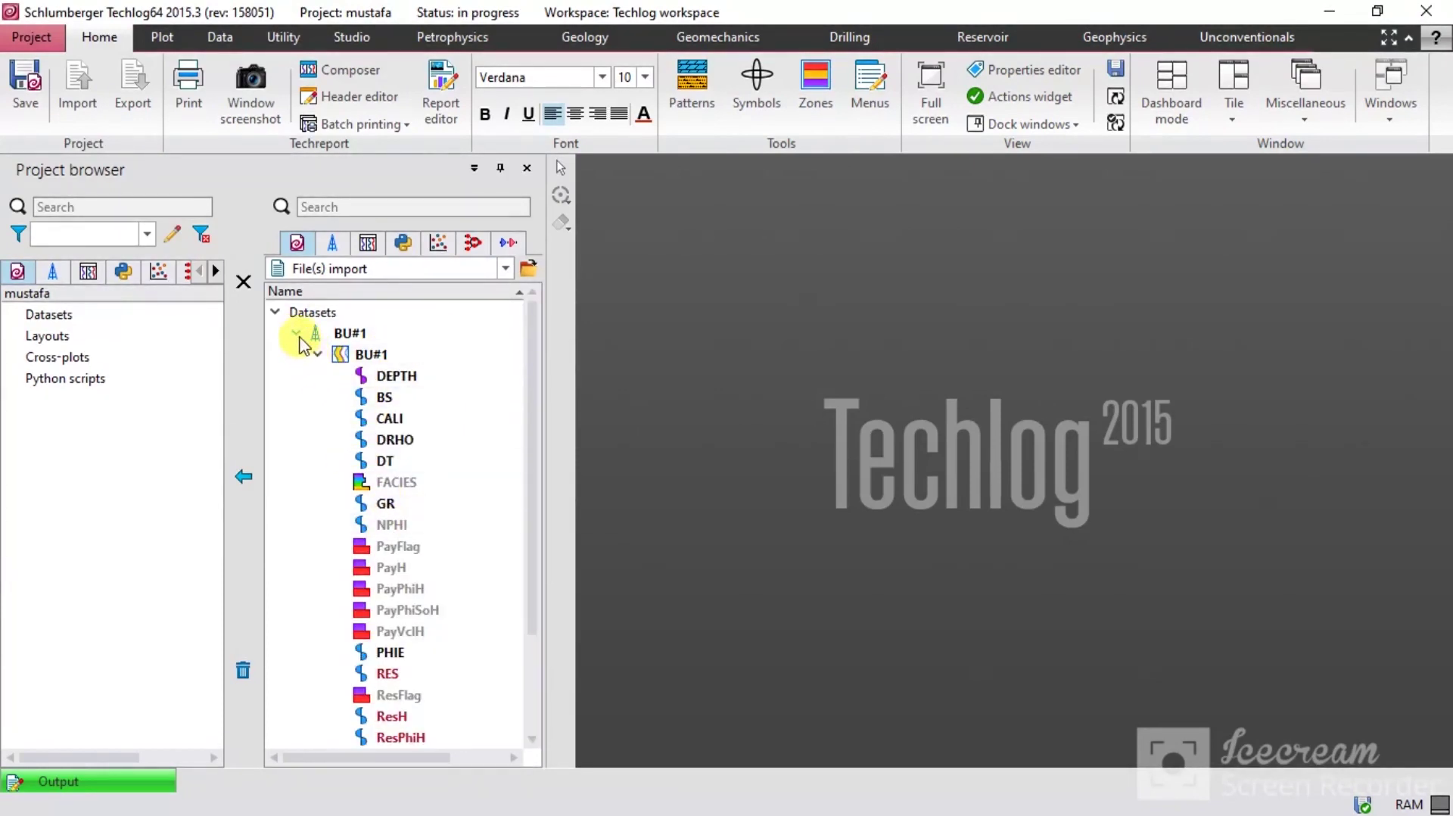
{"action": "left_click", "coordinate": [296, 333]}
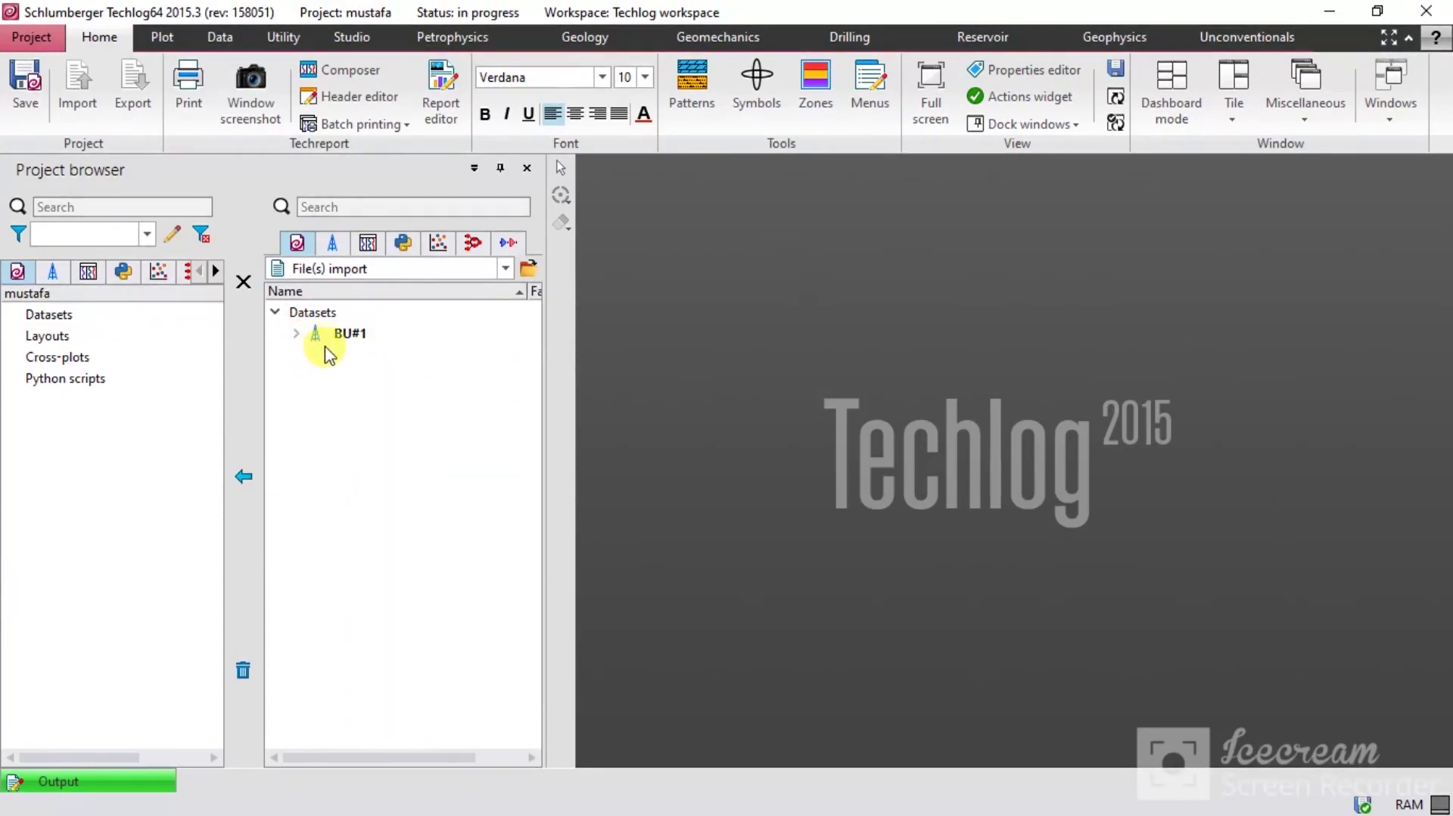
{"action": "left_click", "coordinate": [331, 333]}
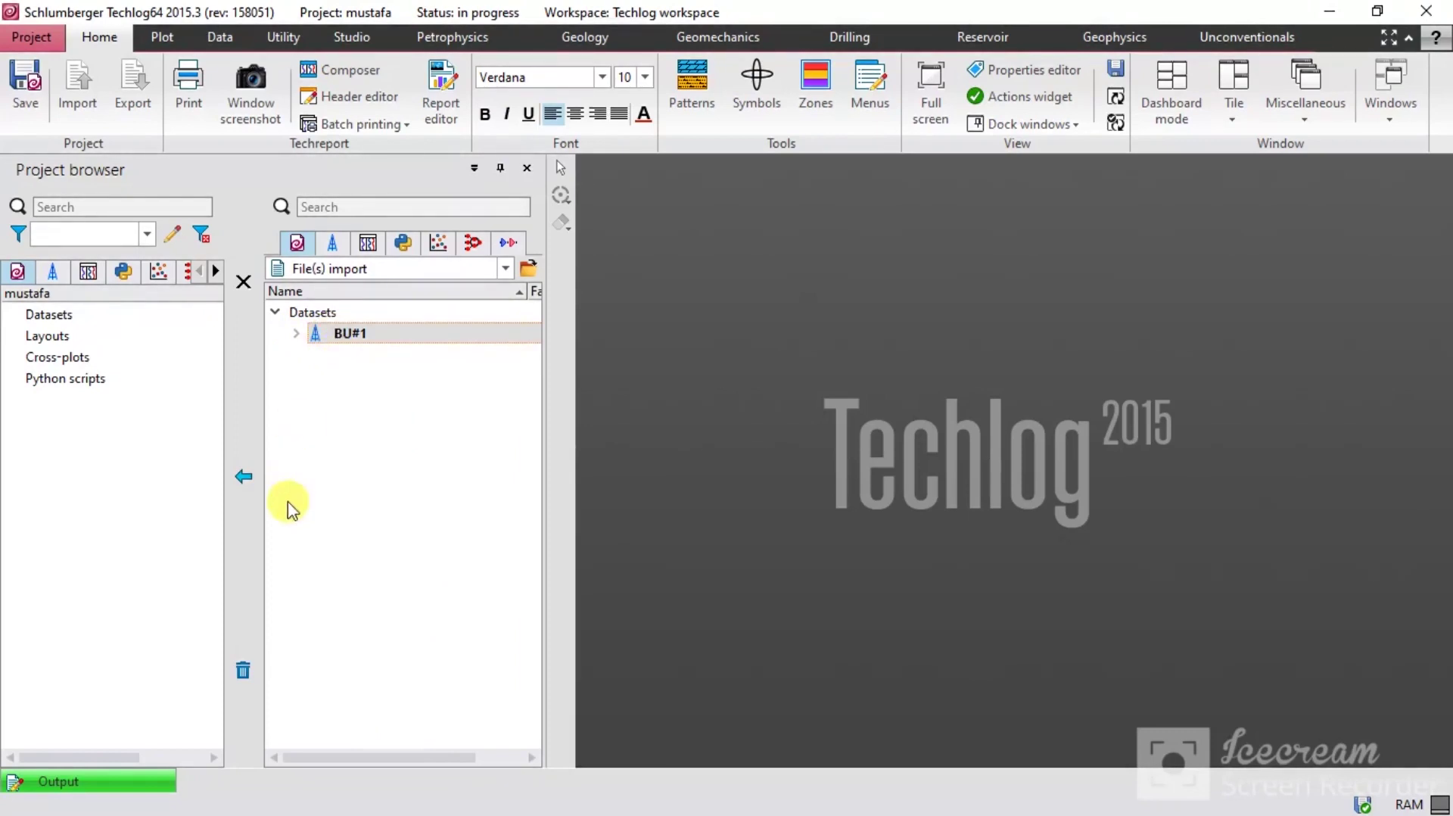
{"action": "left_click", "coordinate": [243, 478]}
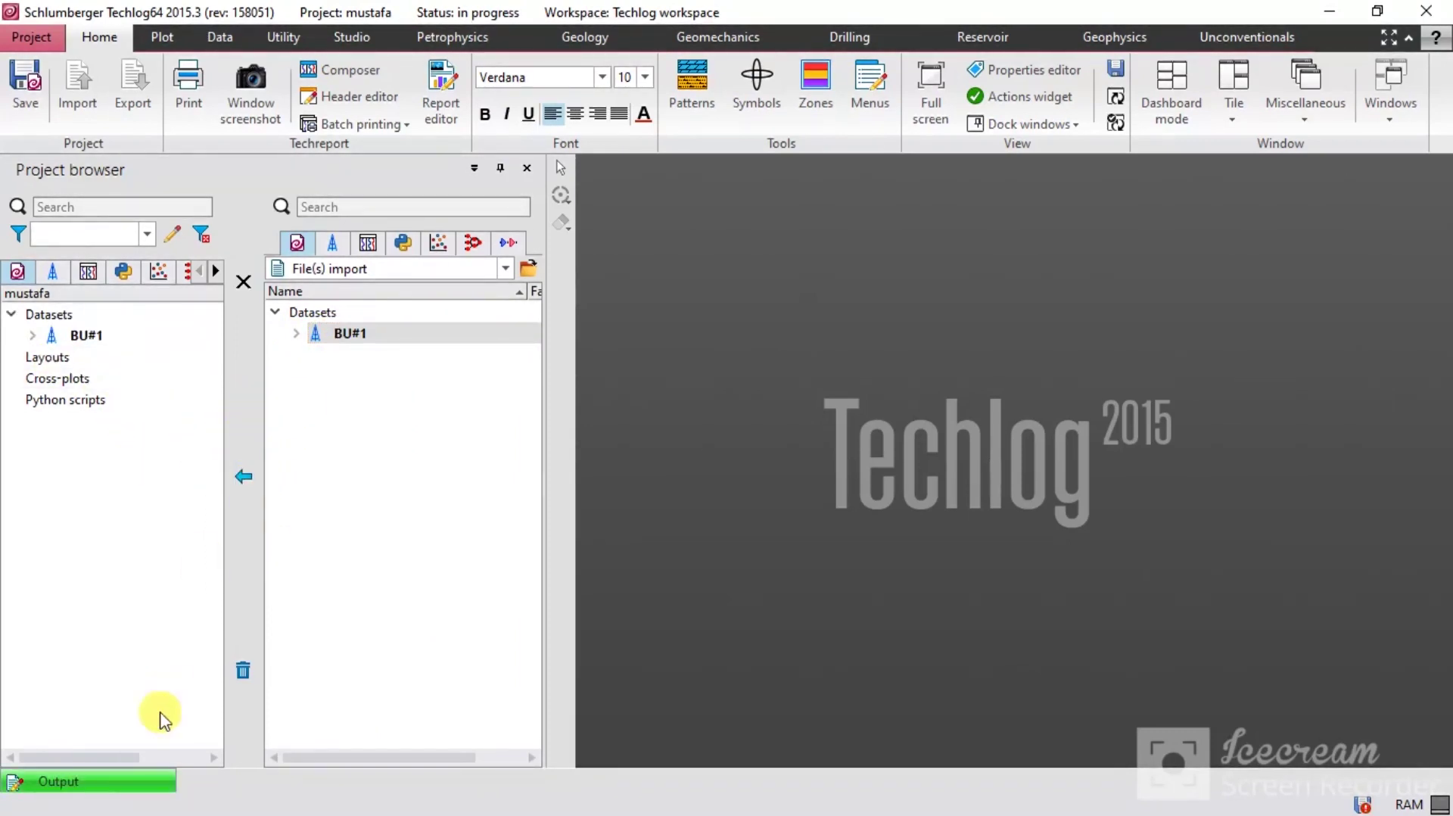
{"action": "left_click", "coordinate": [241, 671]}
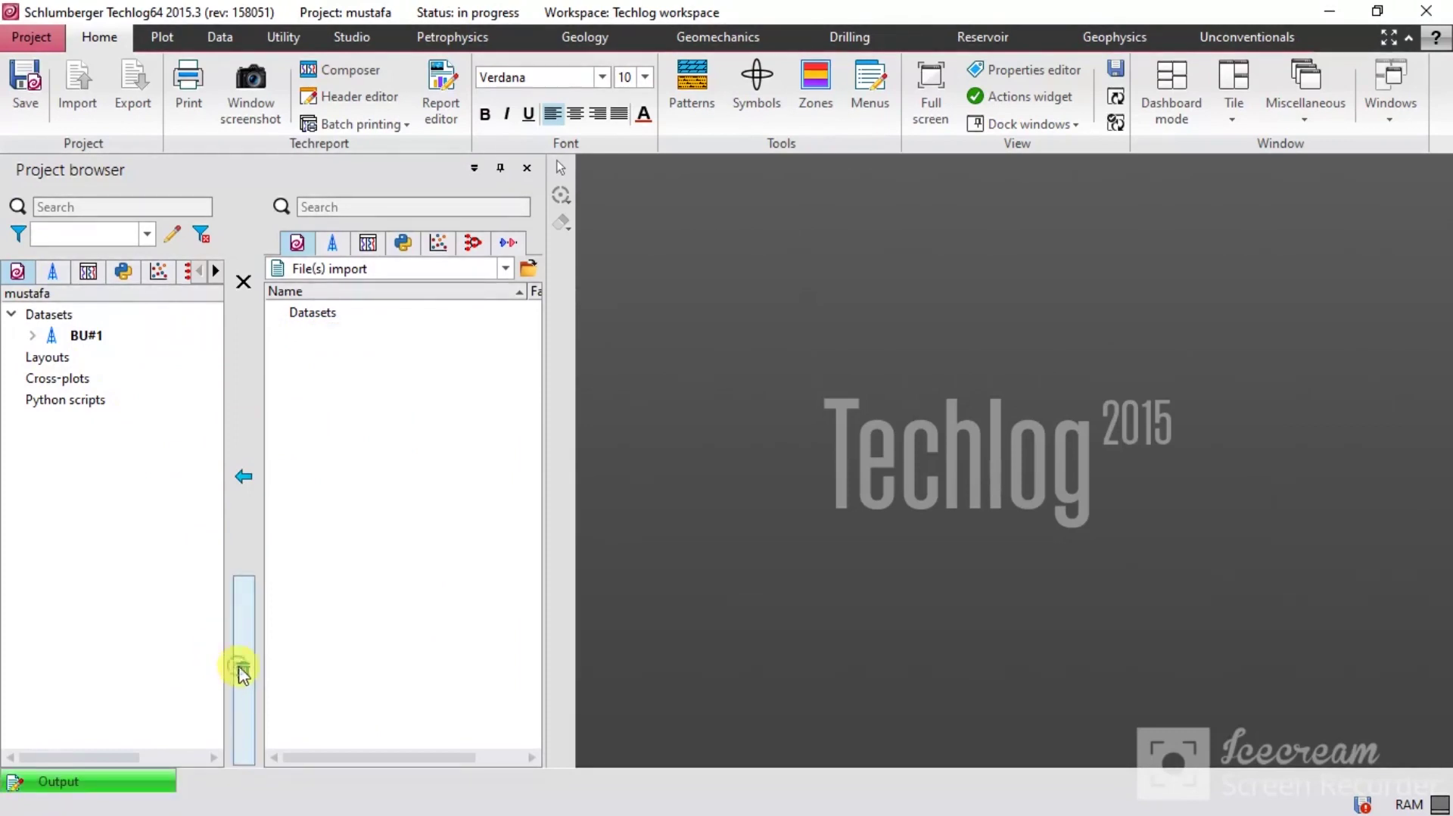
{"action": "left_click", "coordinate": [243, 282]}
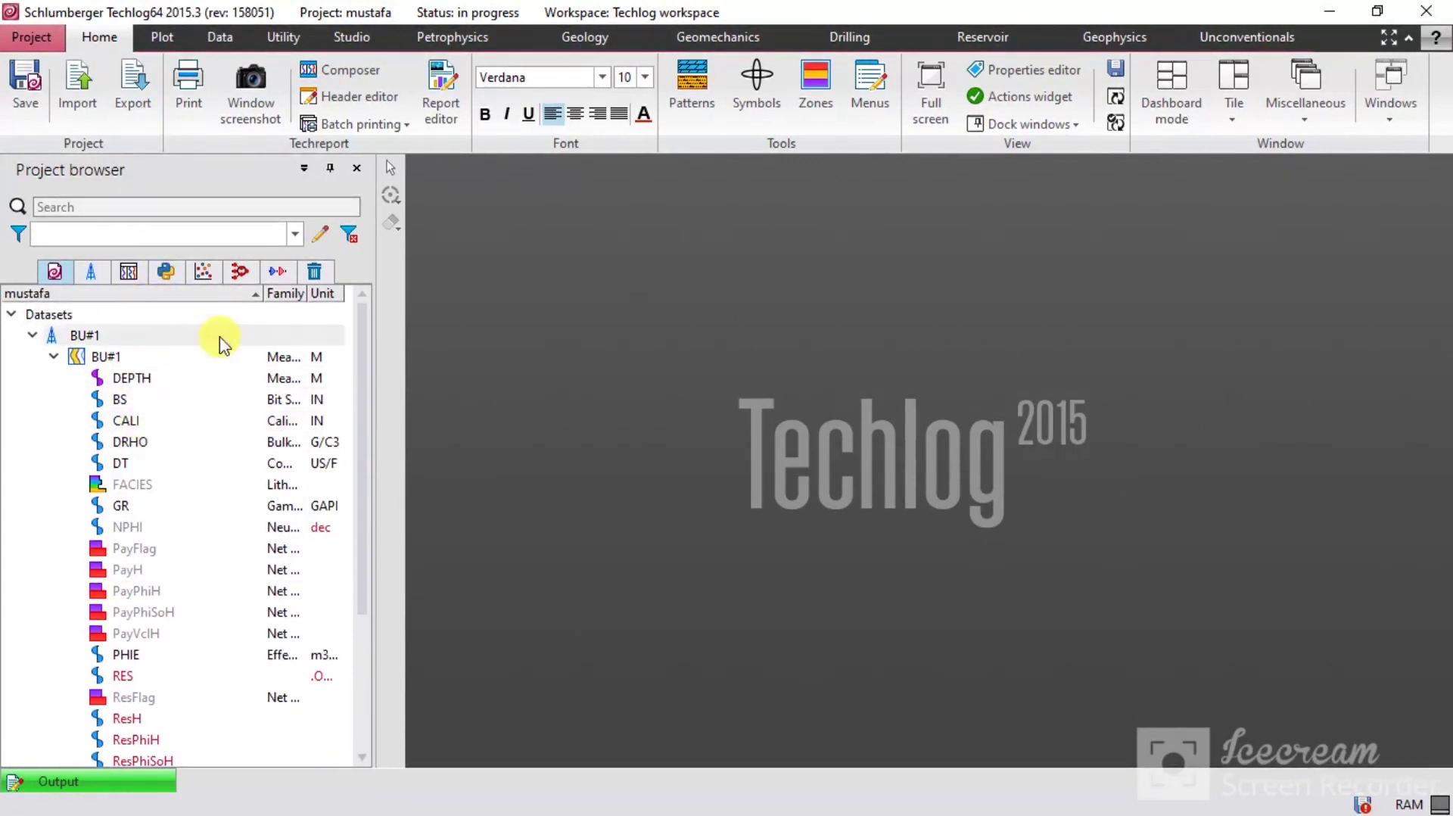
- Set the Project browser to auto-hide, trying its expanded and pinned state in between
{"action": "left_click", "coordinate": [330, 167]}
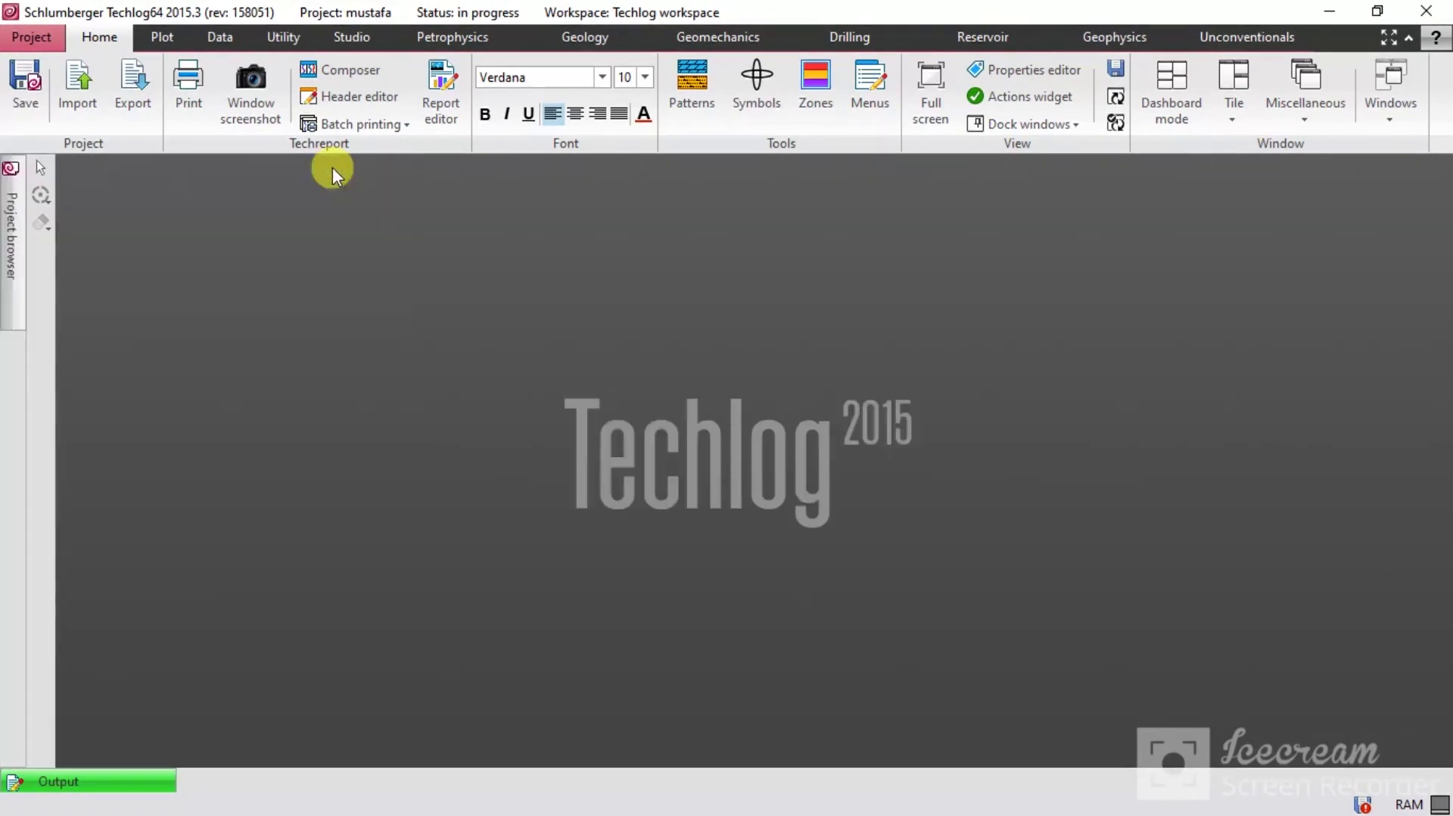
{"action": "left_click", "coordinate": [7, 227]}
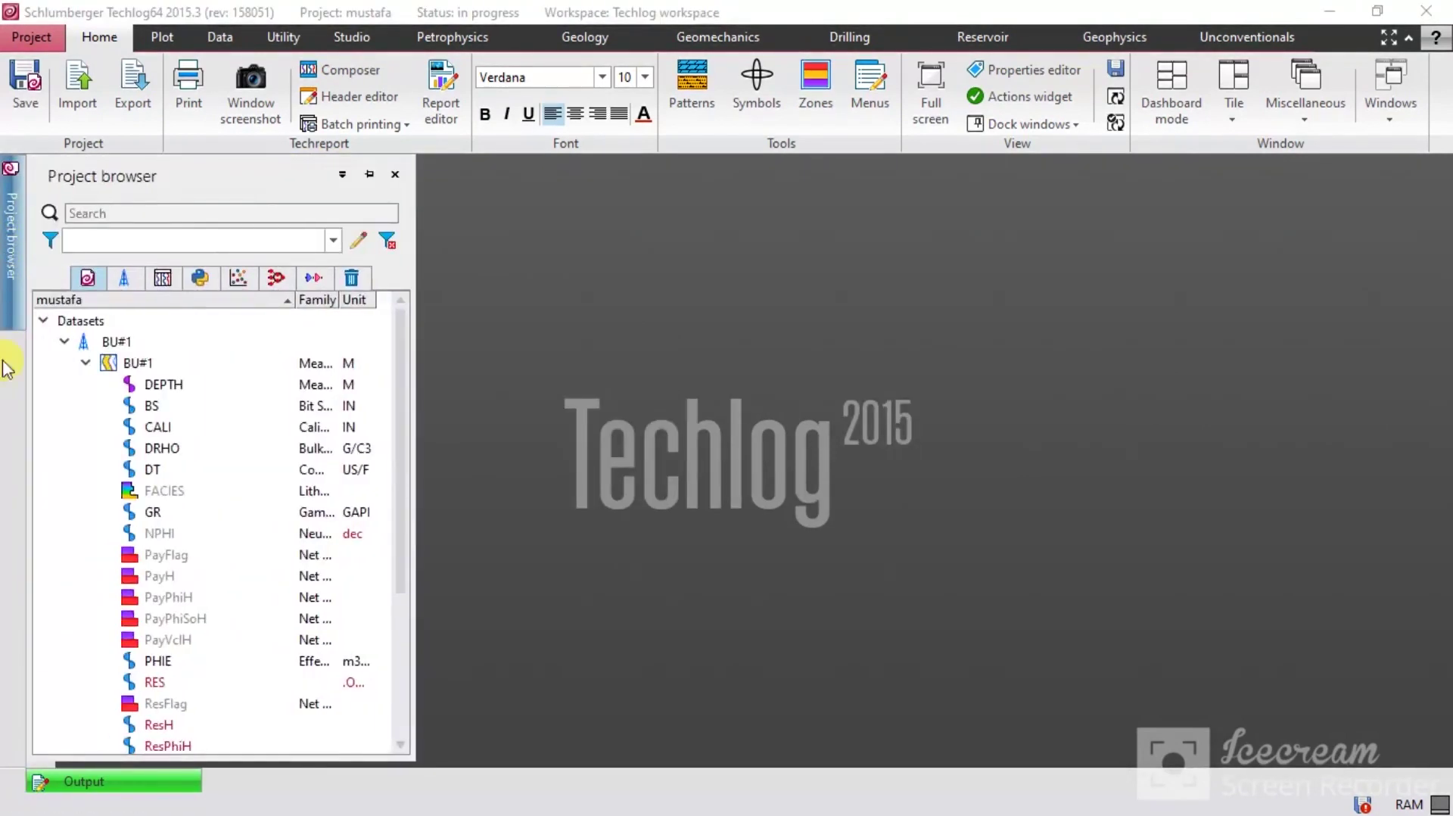
{"action": "left_click", "coordinate": [370, 174]}
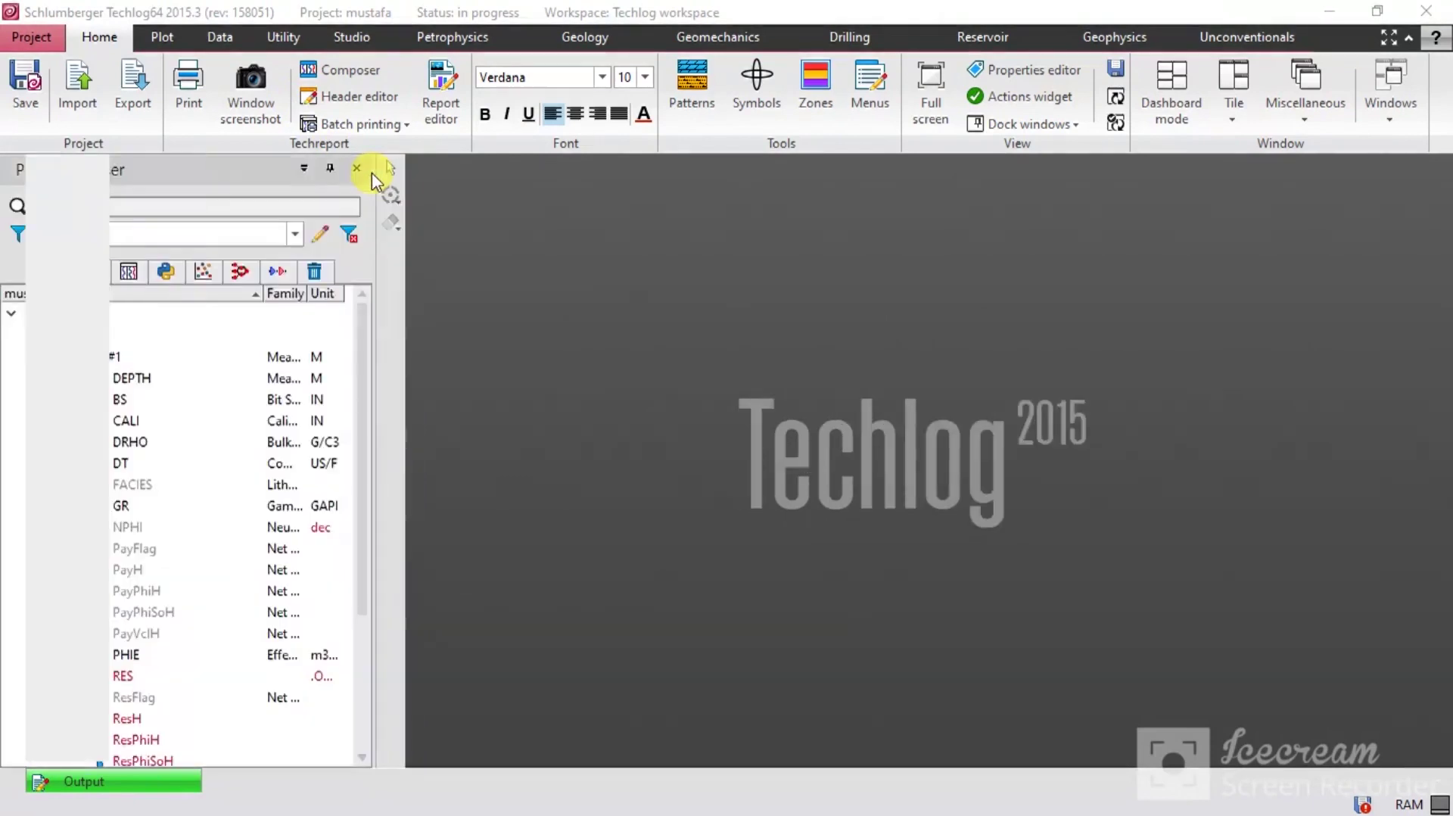
{"action": "left_click", "coordinate": [330, 171]}
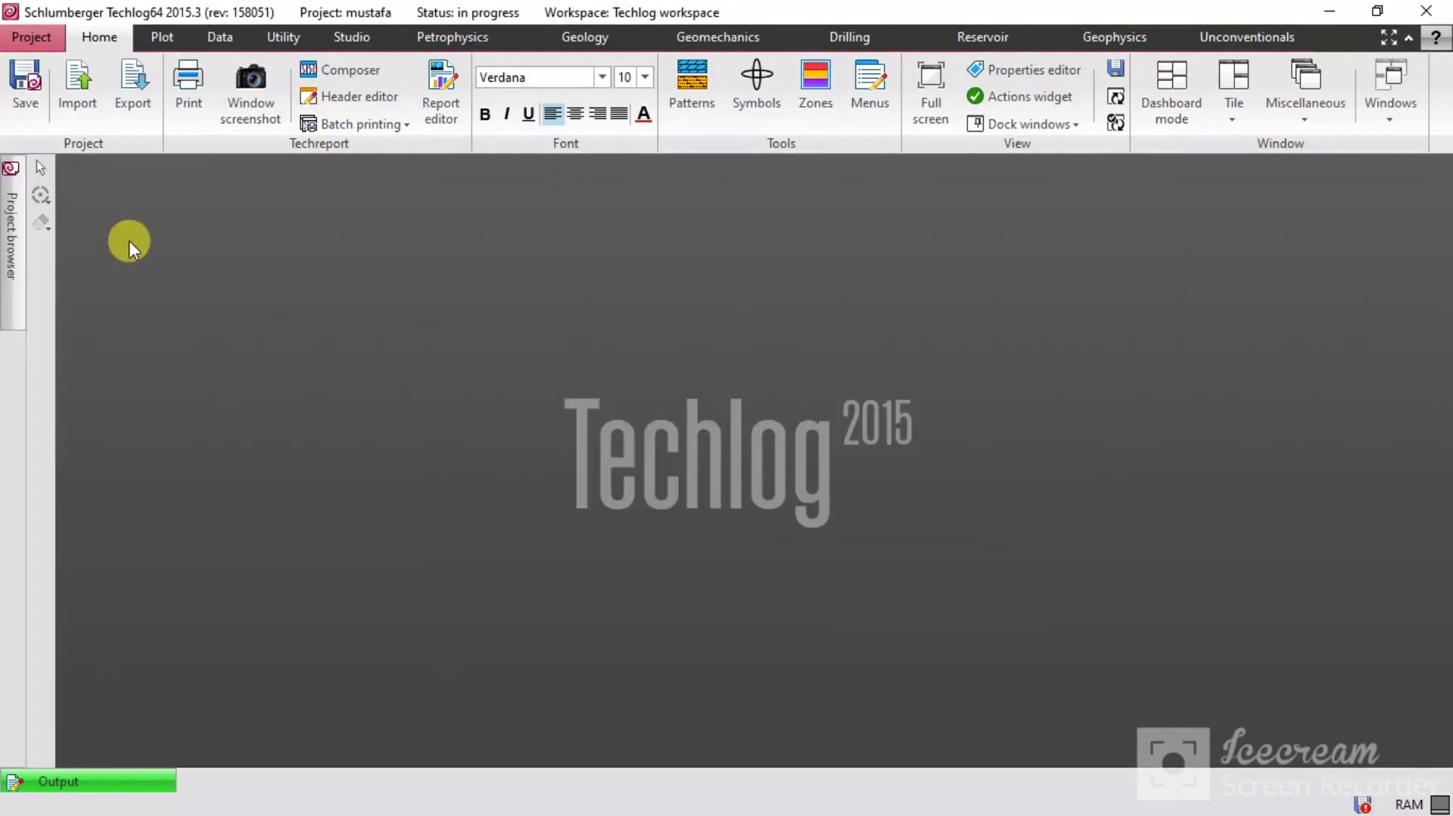
- Display the Properties dock window
{"action": "left_click", "coordinate": [1060, 130]}
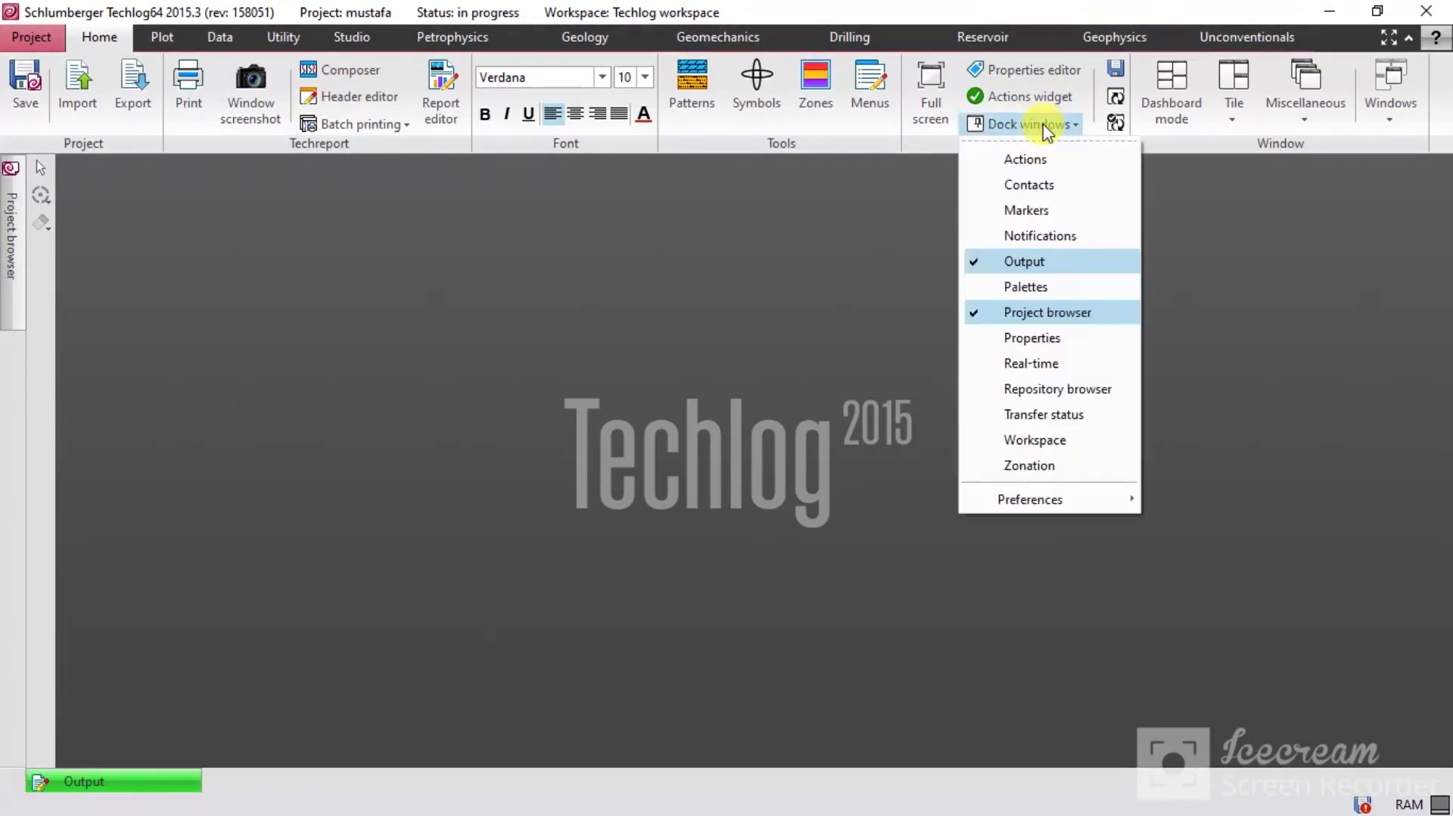
{"action": "left_click", "coordinate": [1020, 345]}
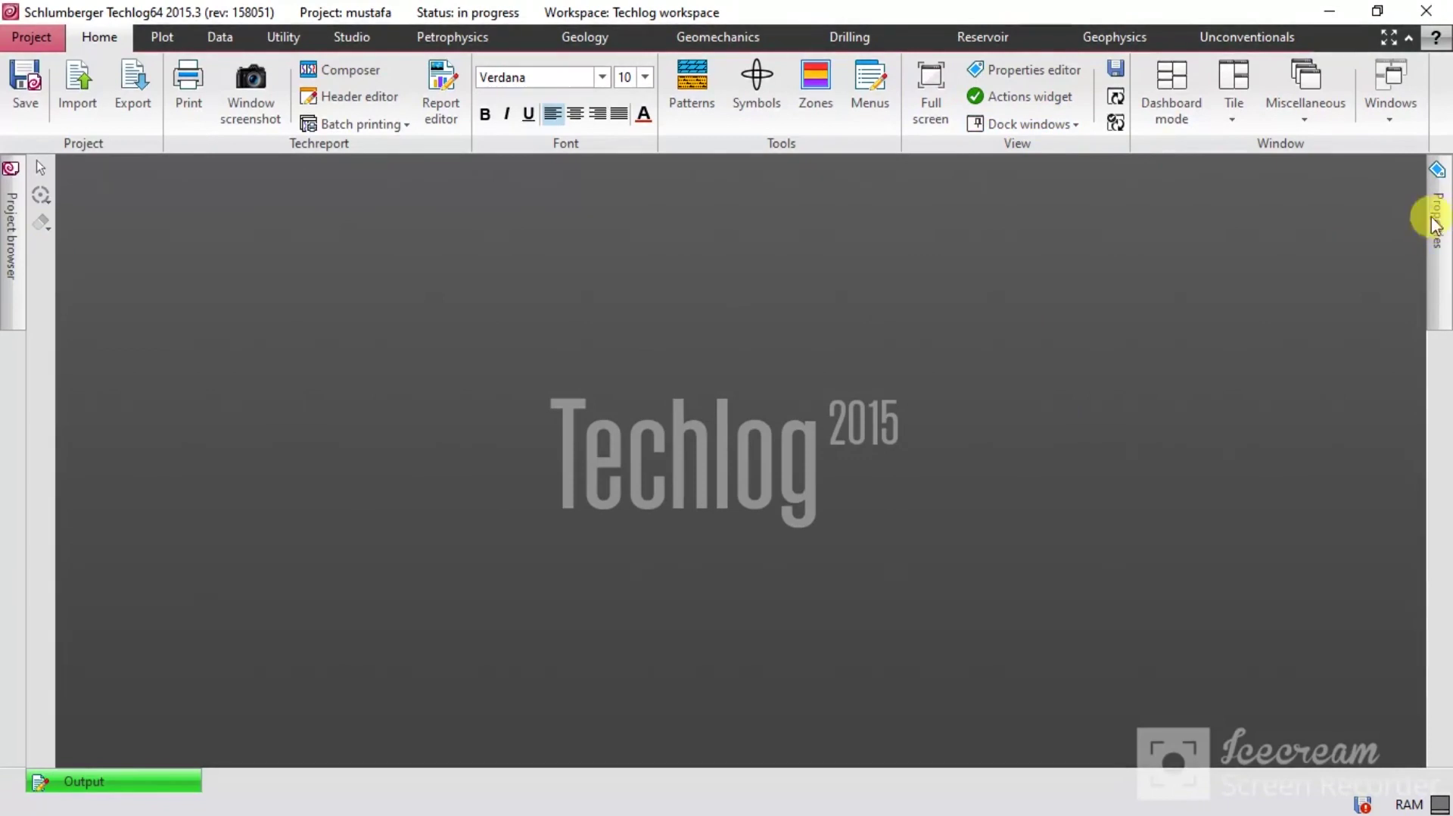
{"action": "left_click", "coordinate": [1059, 127]}
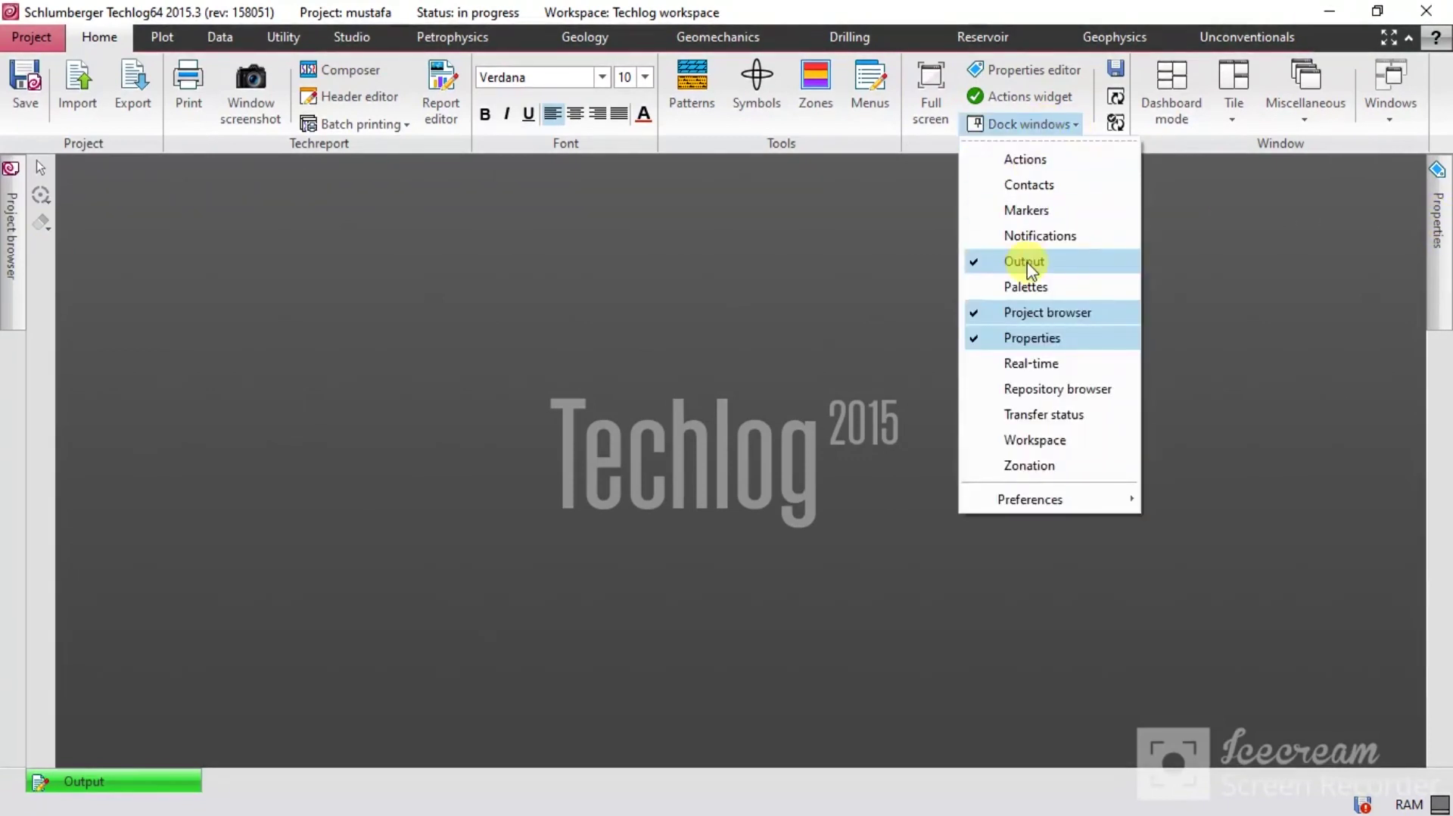
{"action": "left_click", "coordinate": [1028, 465]}
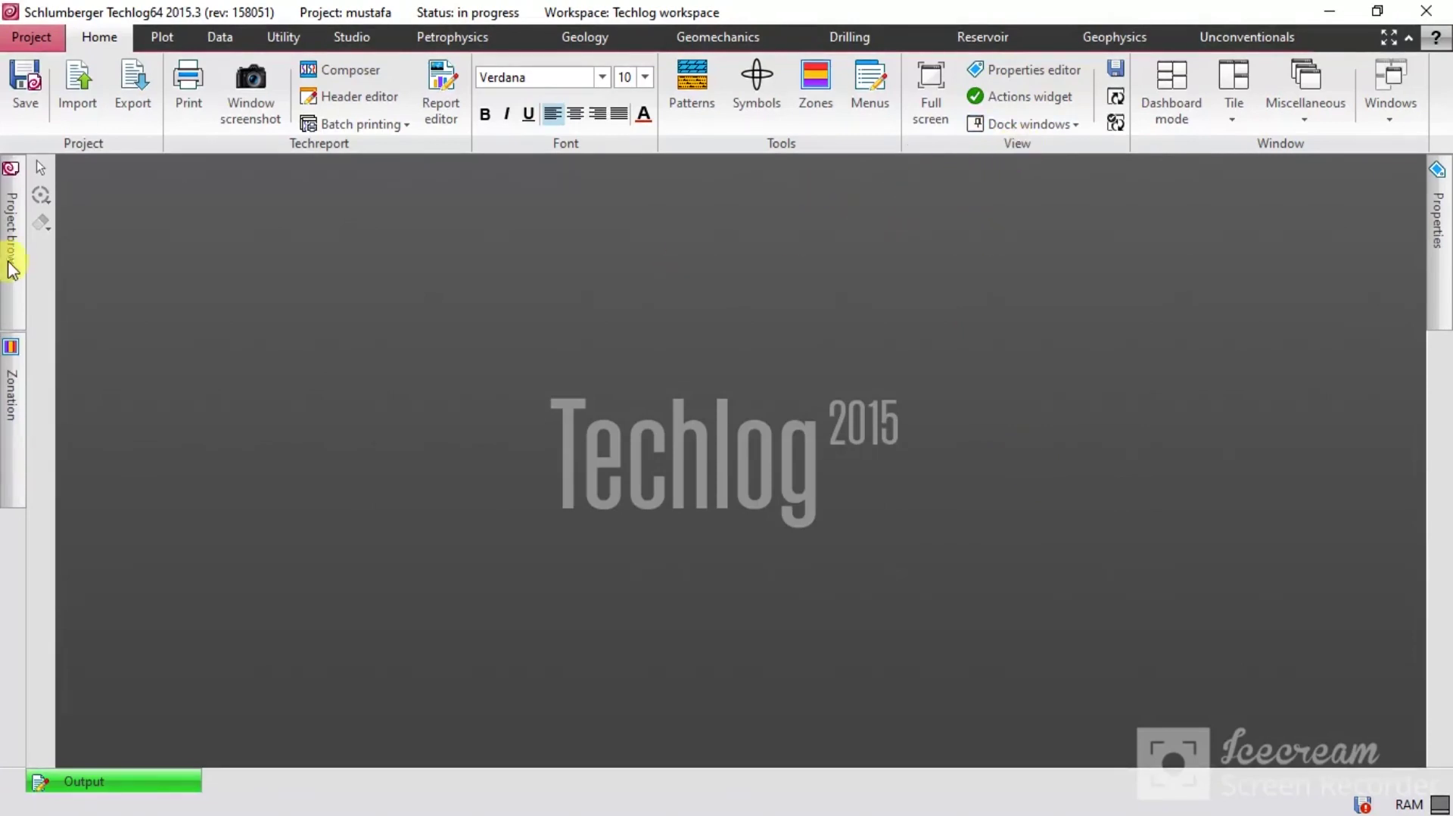
{"action": "mouse_move", "coordinate": [11, 387]}
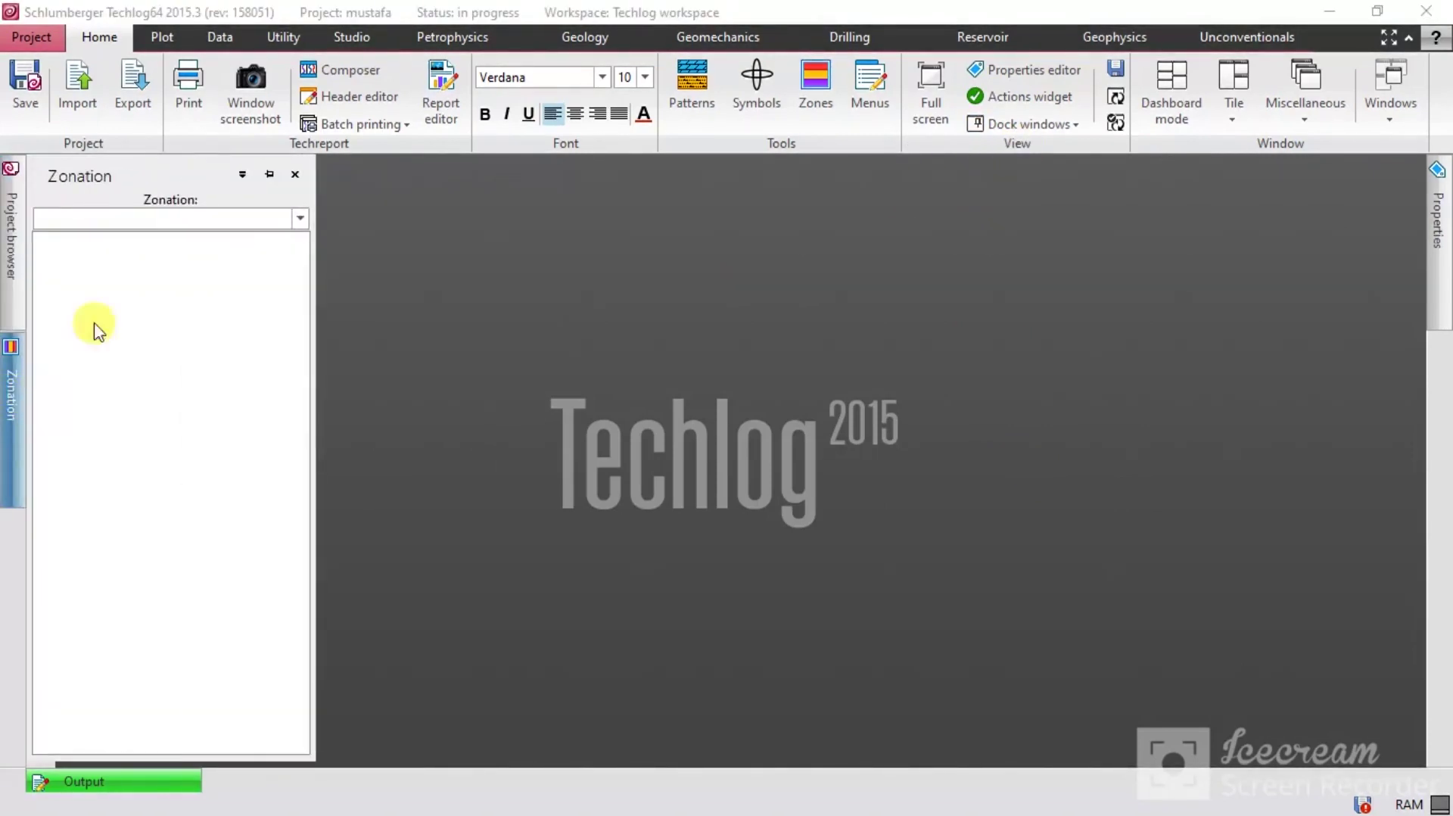
{"action": "left_click", "coordinate": [295, 176]}
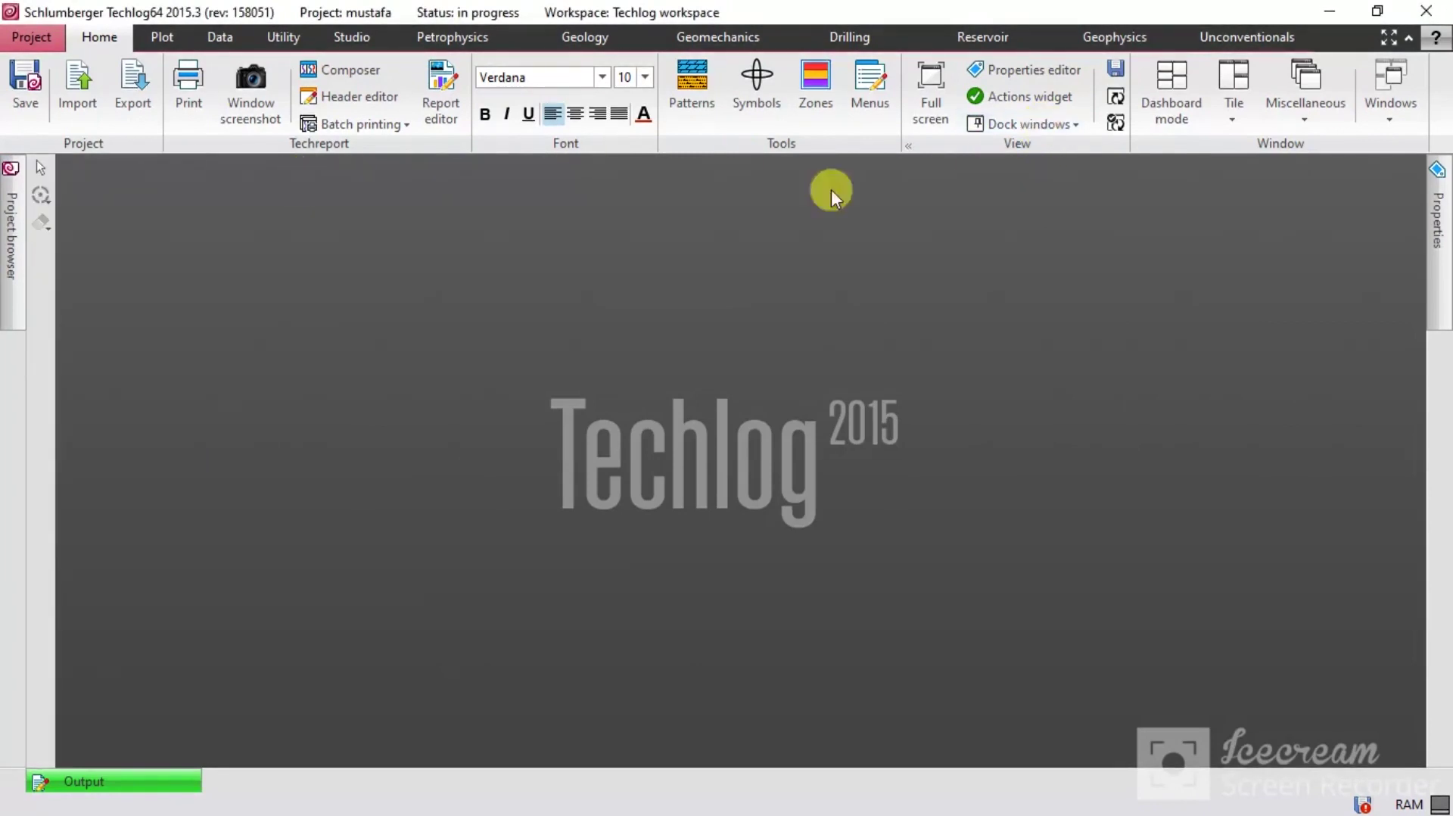
- Display the Workspace and Notifications dock windows
{"action": "left_click", "coordinate": [976, 126]}
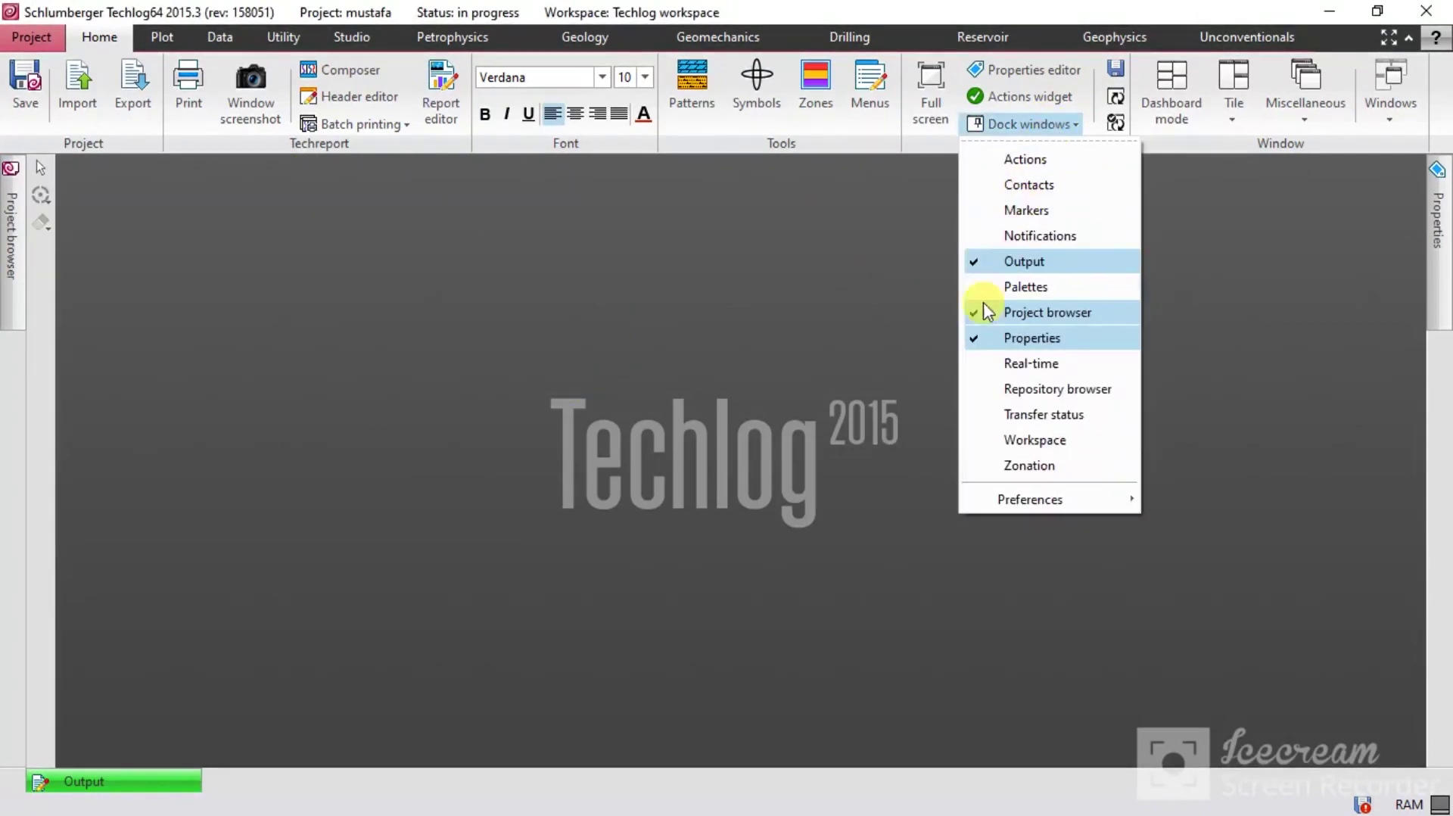
{"action": "left_click", "coordinate": [1014, 444]}
{"action": "left_click", "coordinate": [1022, 124]}
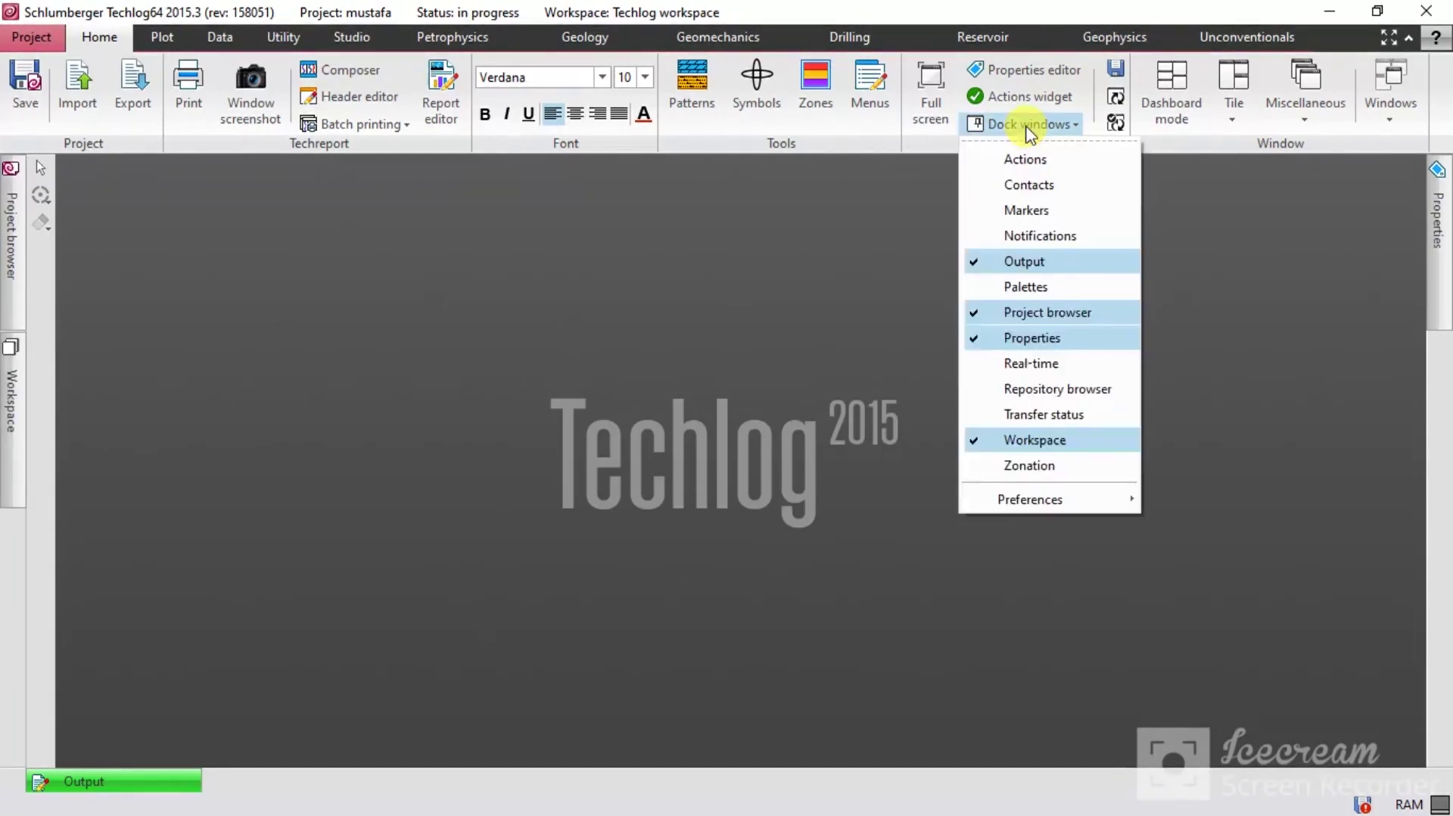
{"action": "left_click", "coordinate": [990, 235]}
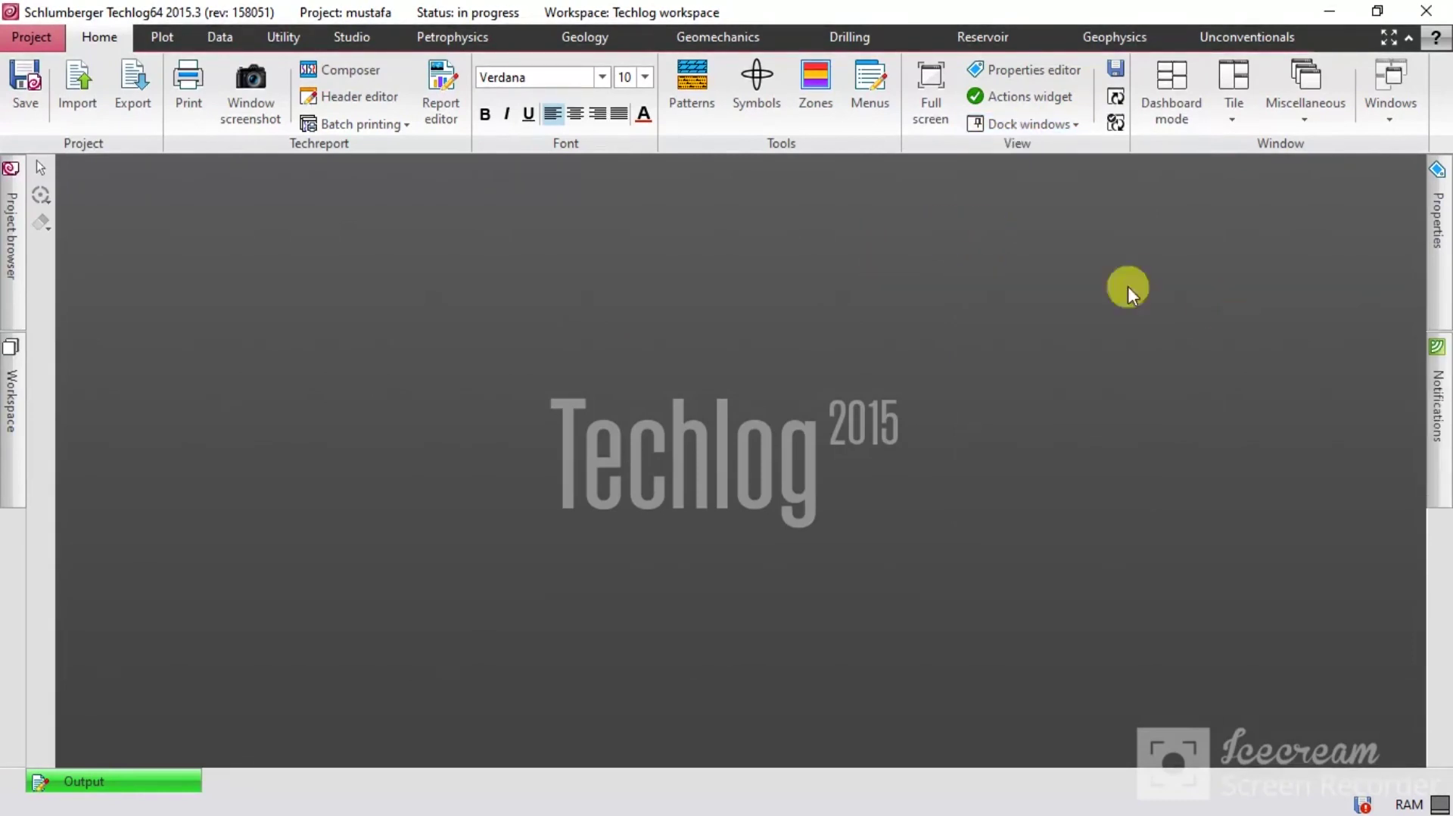
- Expand the auto-hidden Project browser and pin it open beside the workspace
{"action": "left_click", "coordinate": [12, 233]}
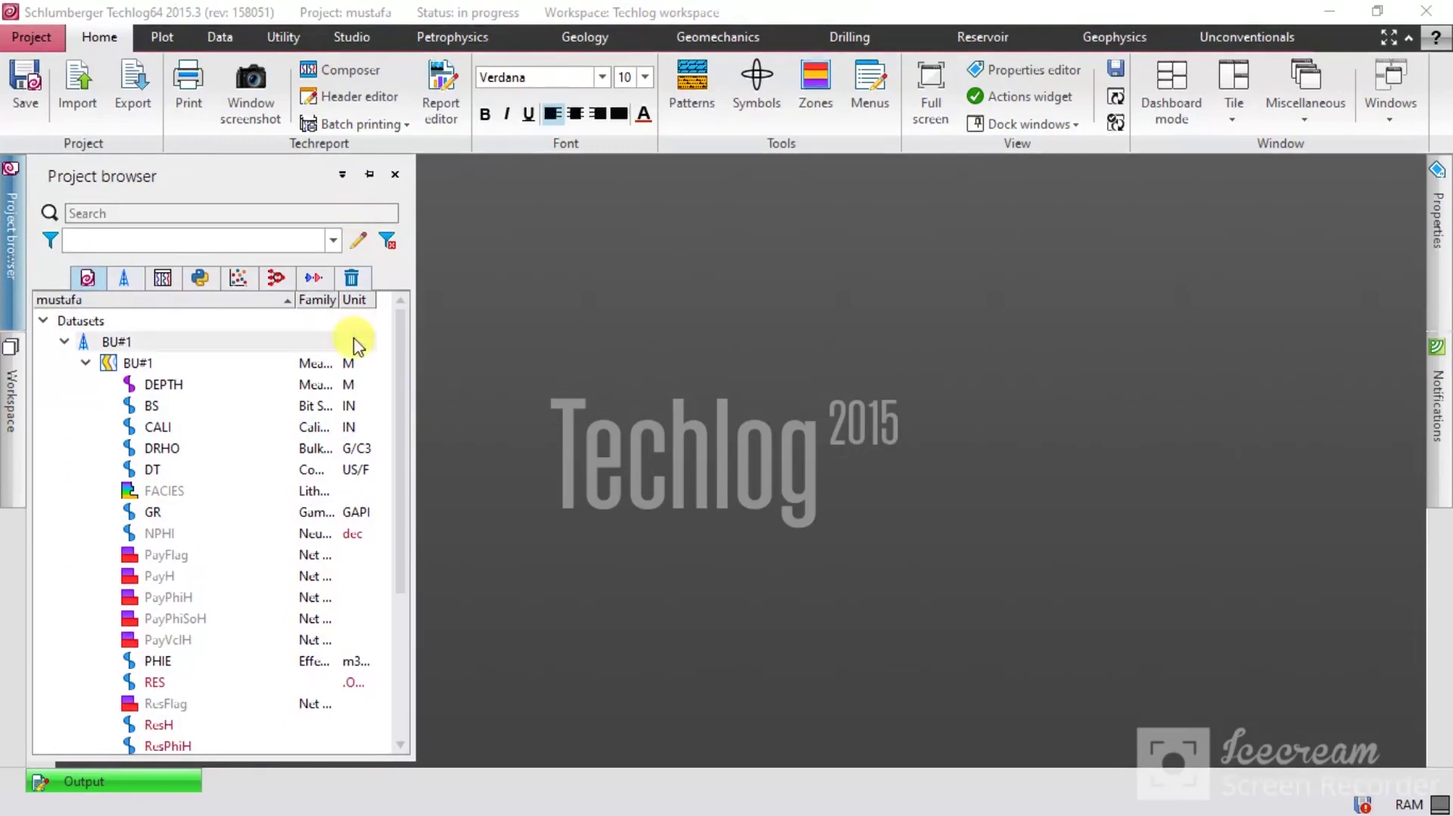
{"action": "left_click", "coordinate": [370, 175]}
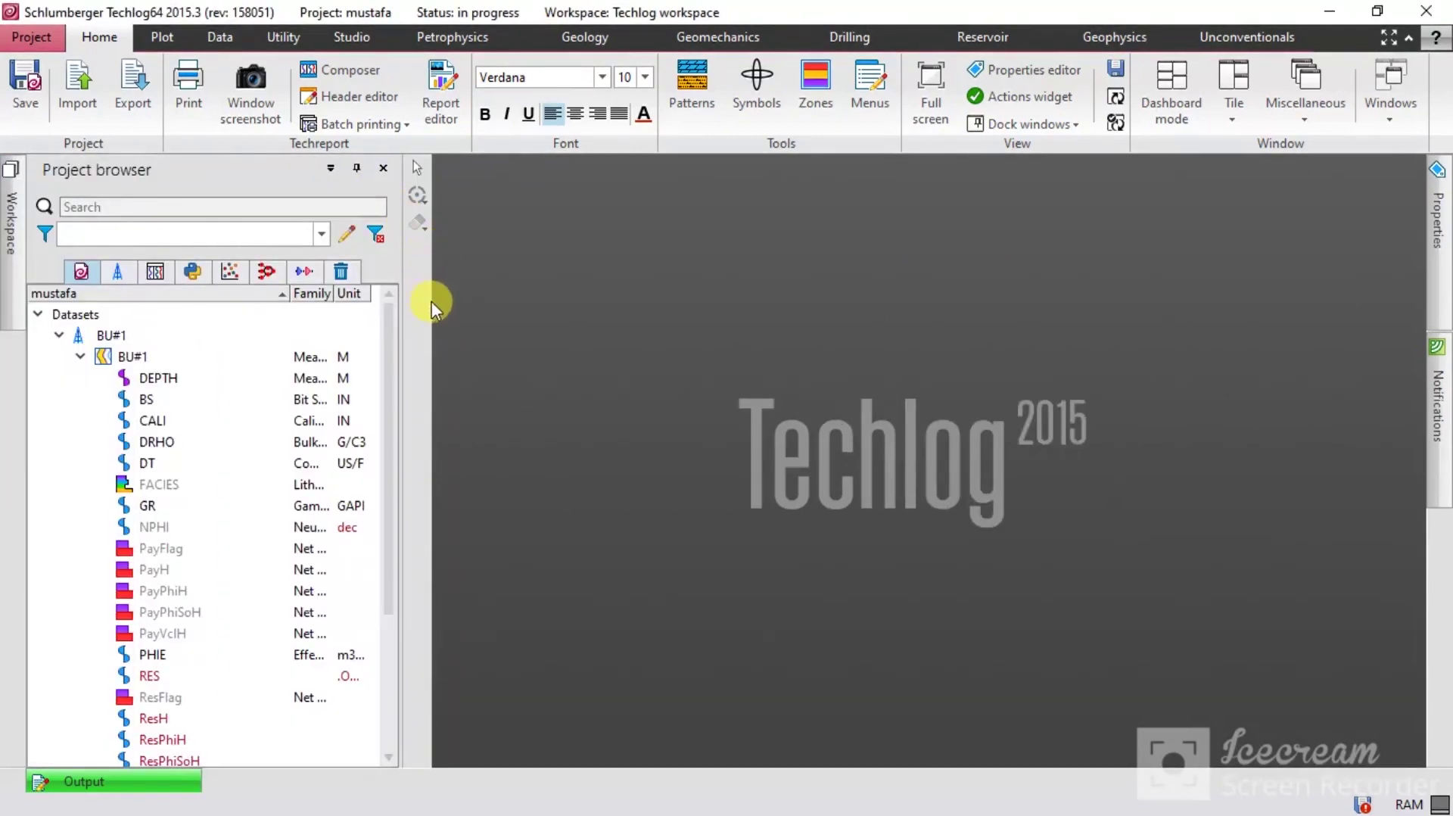
- Narrow the Project browser, create a new LogView layout and maximize it in the workspace
{"action": "mouse_move", "coordinate": [394, 315]}
{"action": "left_mouse_down"}
{"action": "mouse_move", "coordinate": [214, 315]}
{"action": "mouse_move", "coordinate": [385, 319]}
{"action": "left_mouse_up"}
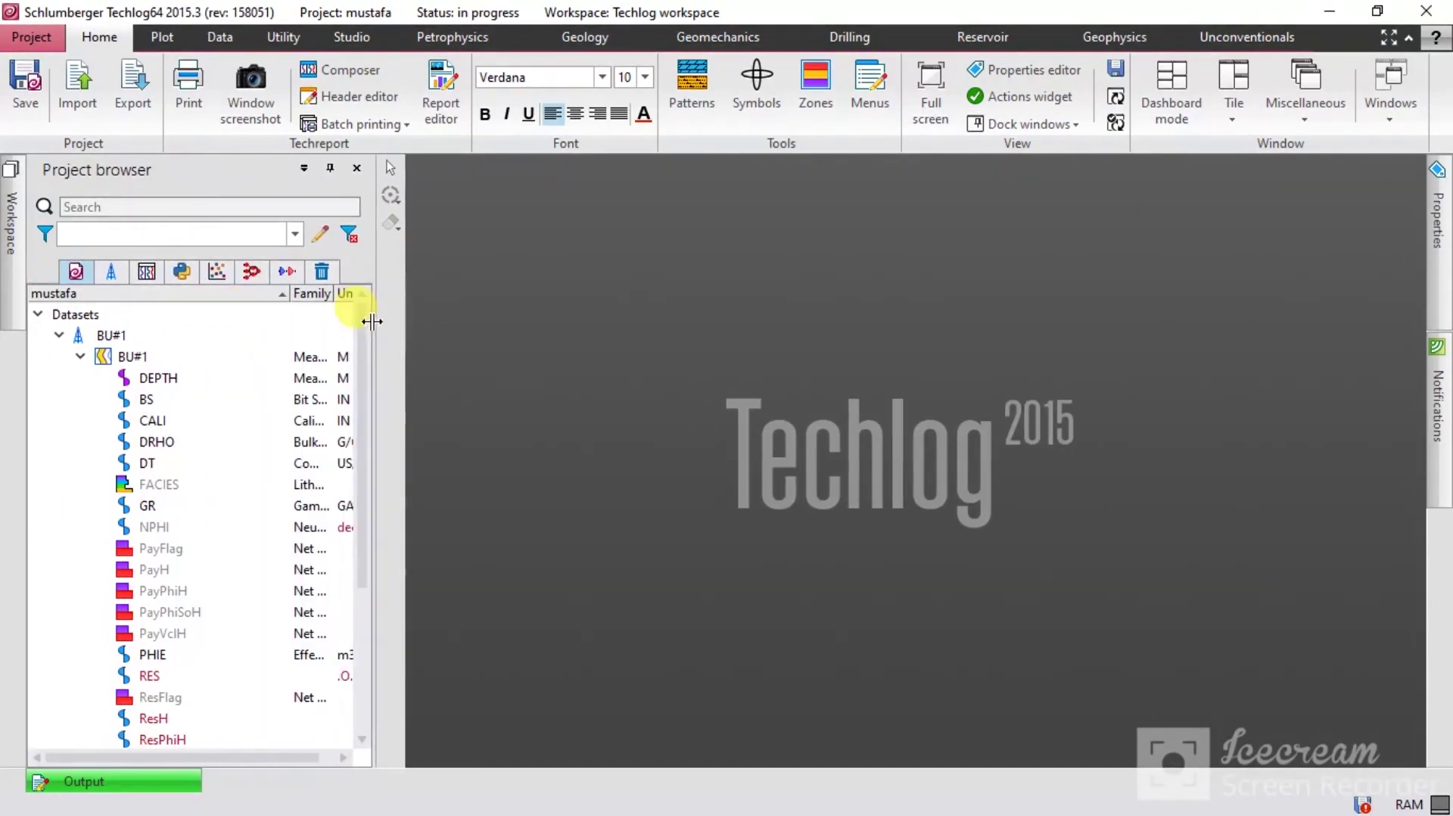
{"action": "left_click", "coordinate": [155, 39]}
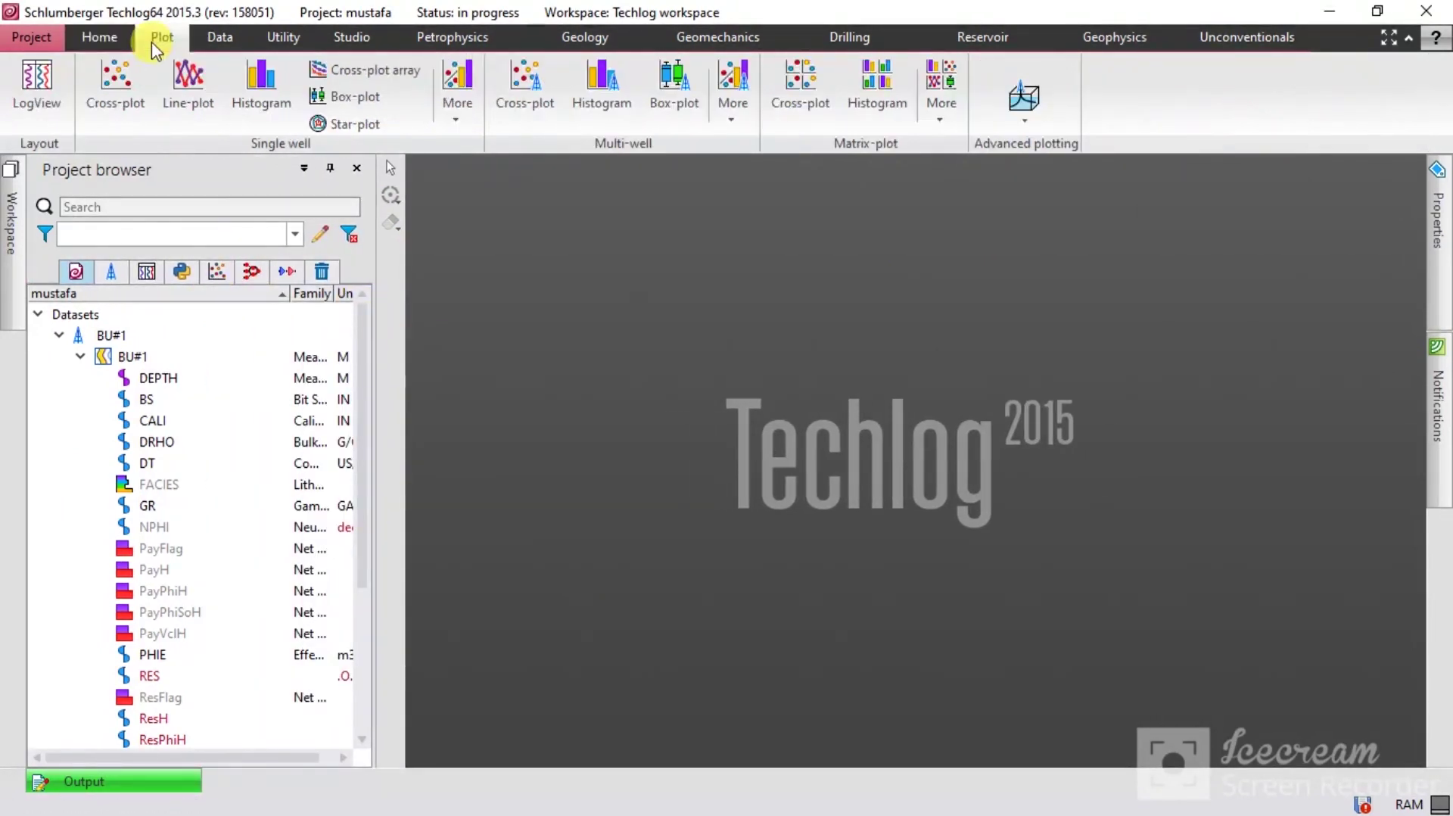
{"action": "left_click", "coordinate": [38, 116]}
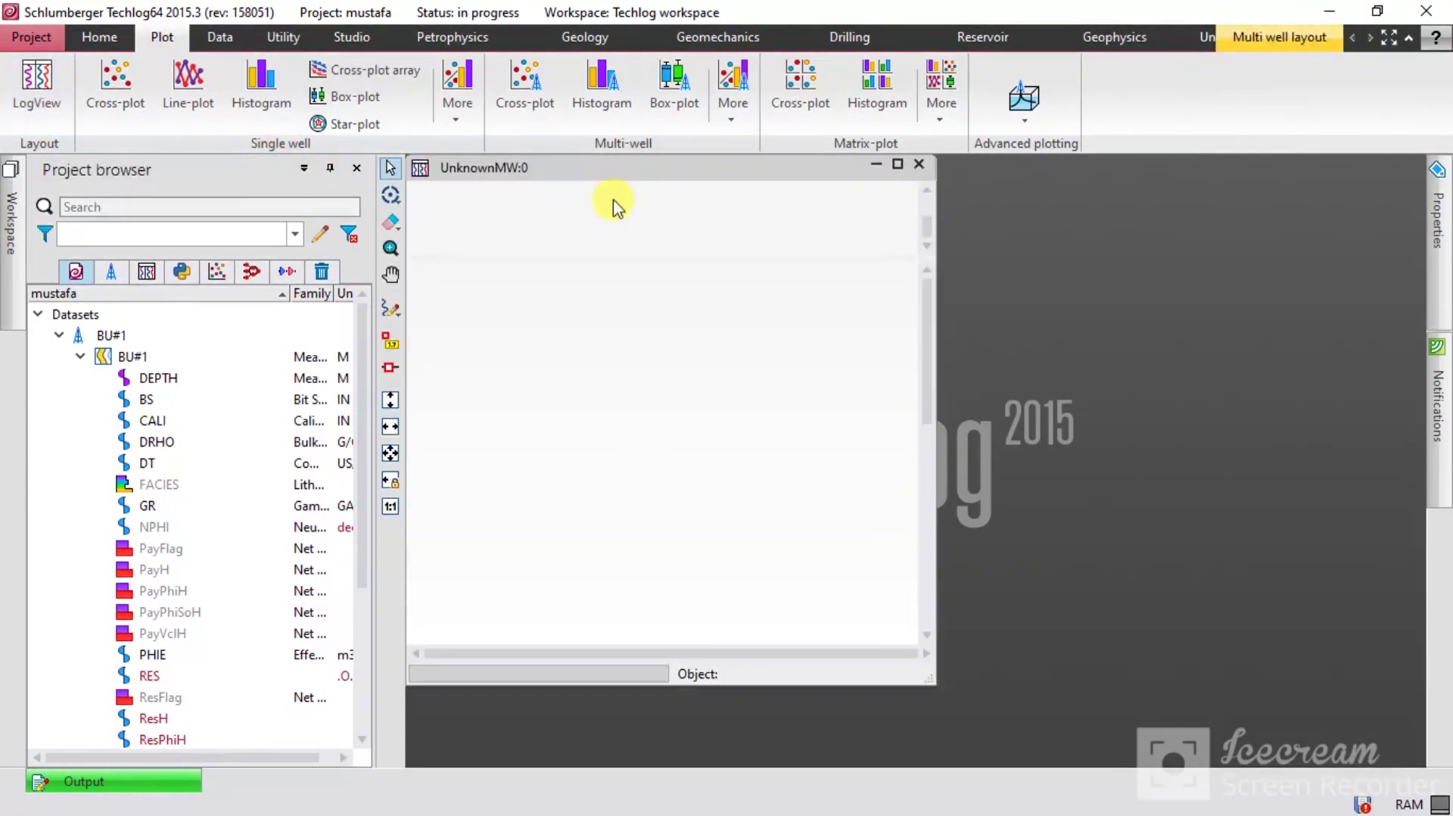
{"action": "left_click", "coordinate": [898, 165]}
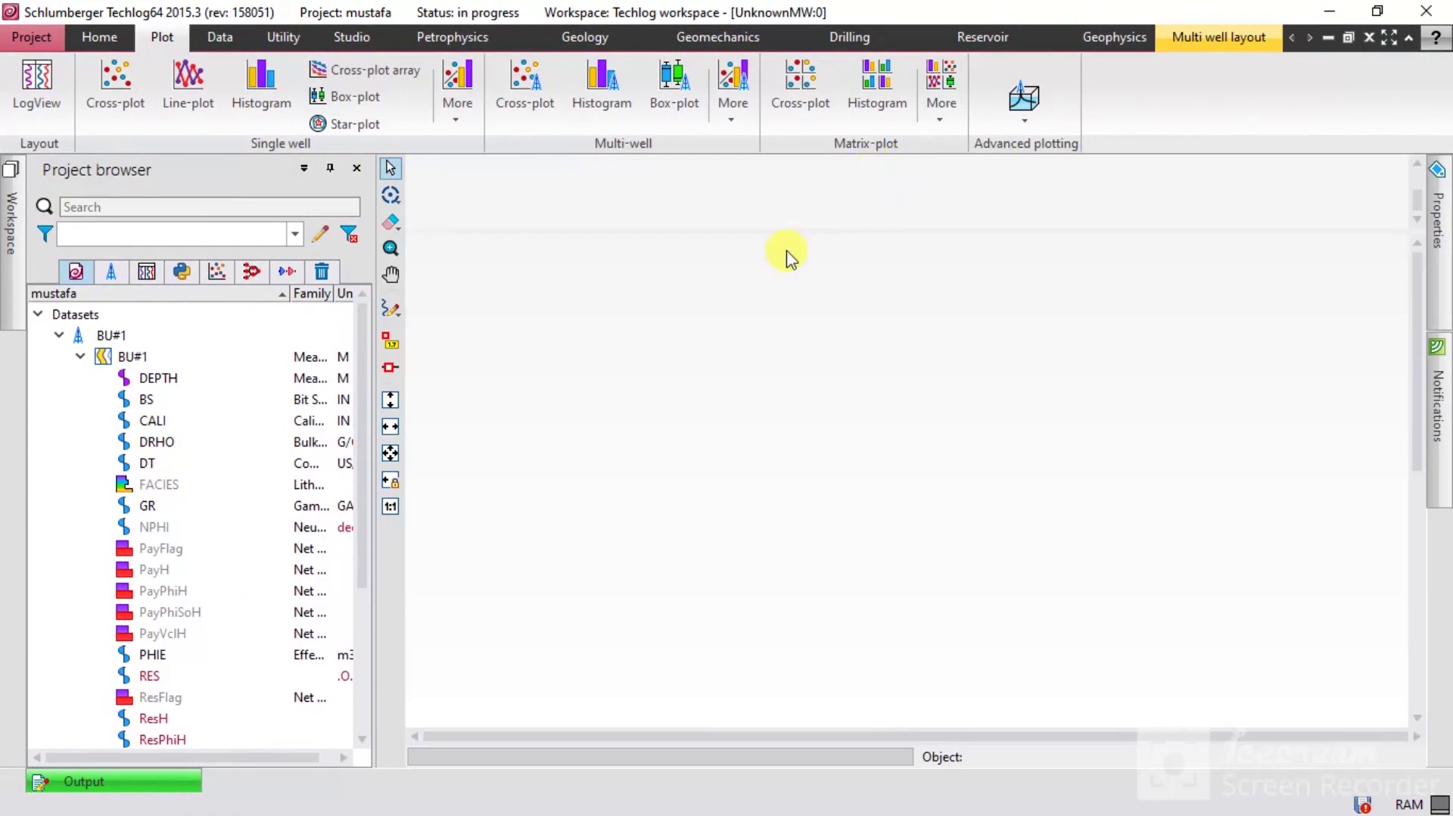
{"action": "left_click", "coordinate": [146, 388]}
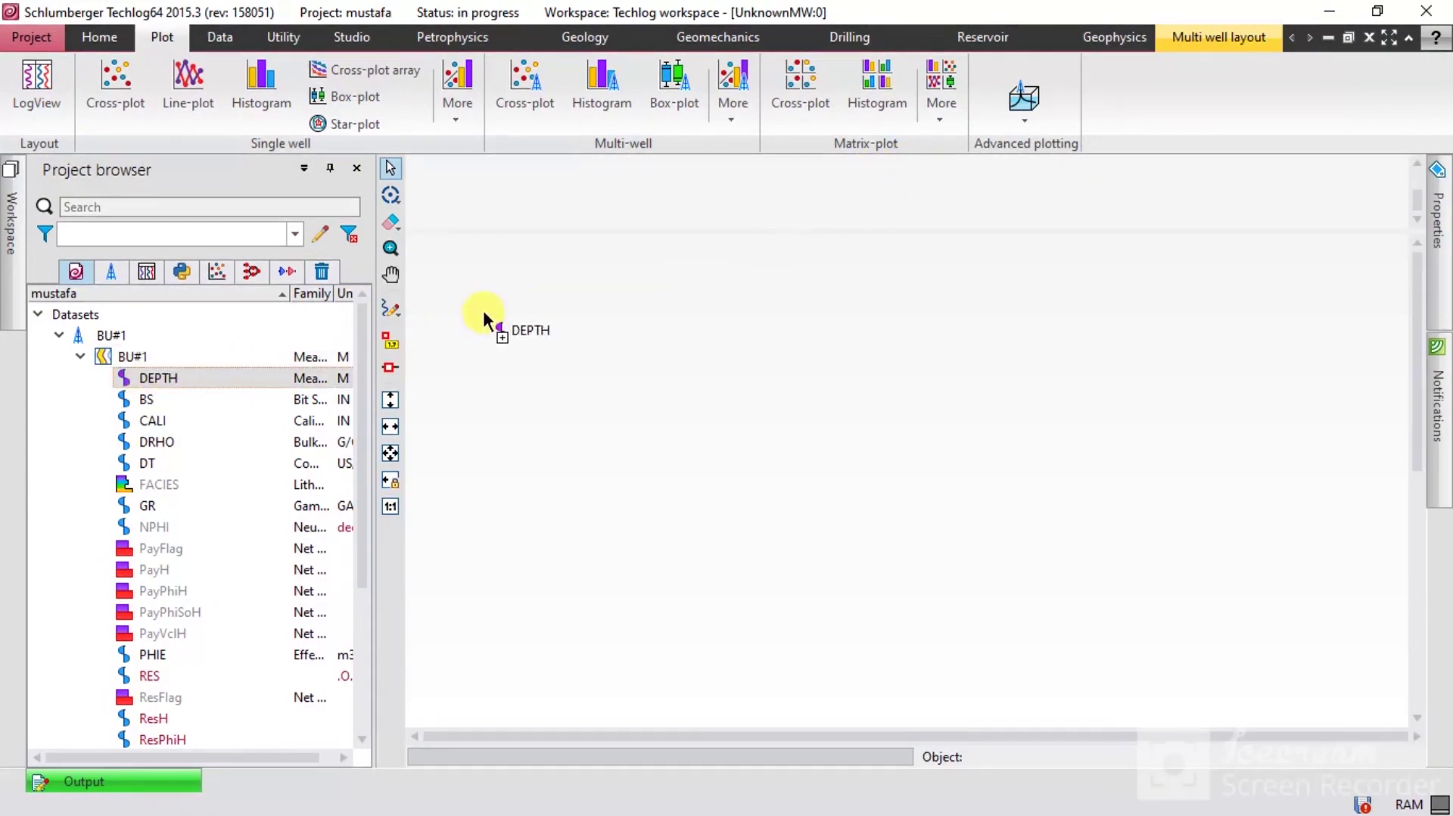
{"action": "left_click_drag", "start_coordinate": [677, 302], "coordinate": [677, 303]}
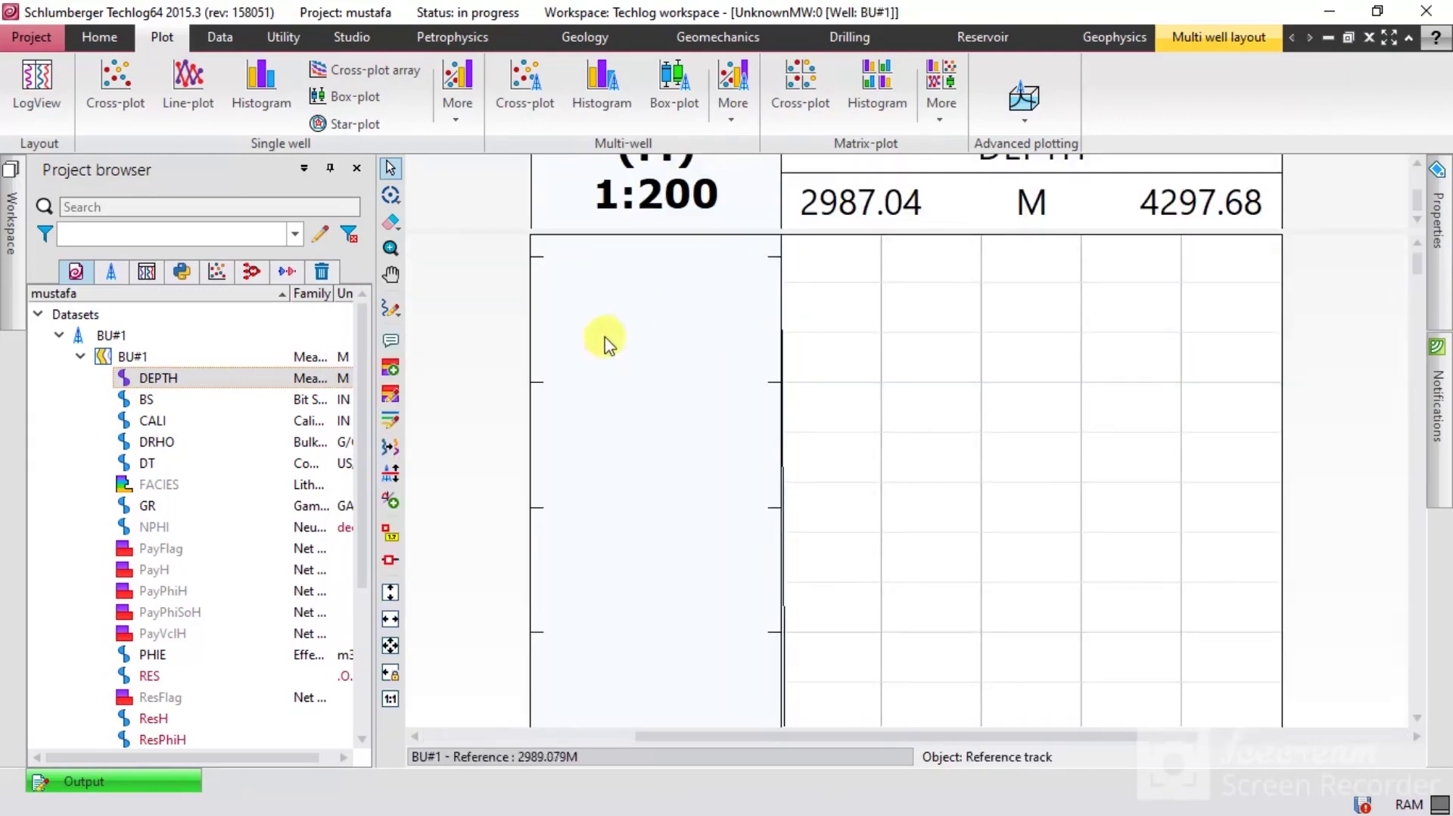
{"action": "left_click", "coordinate": [1058, 395]}
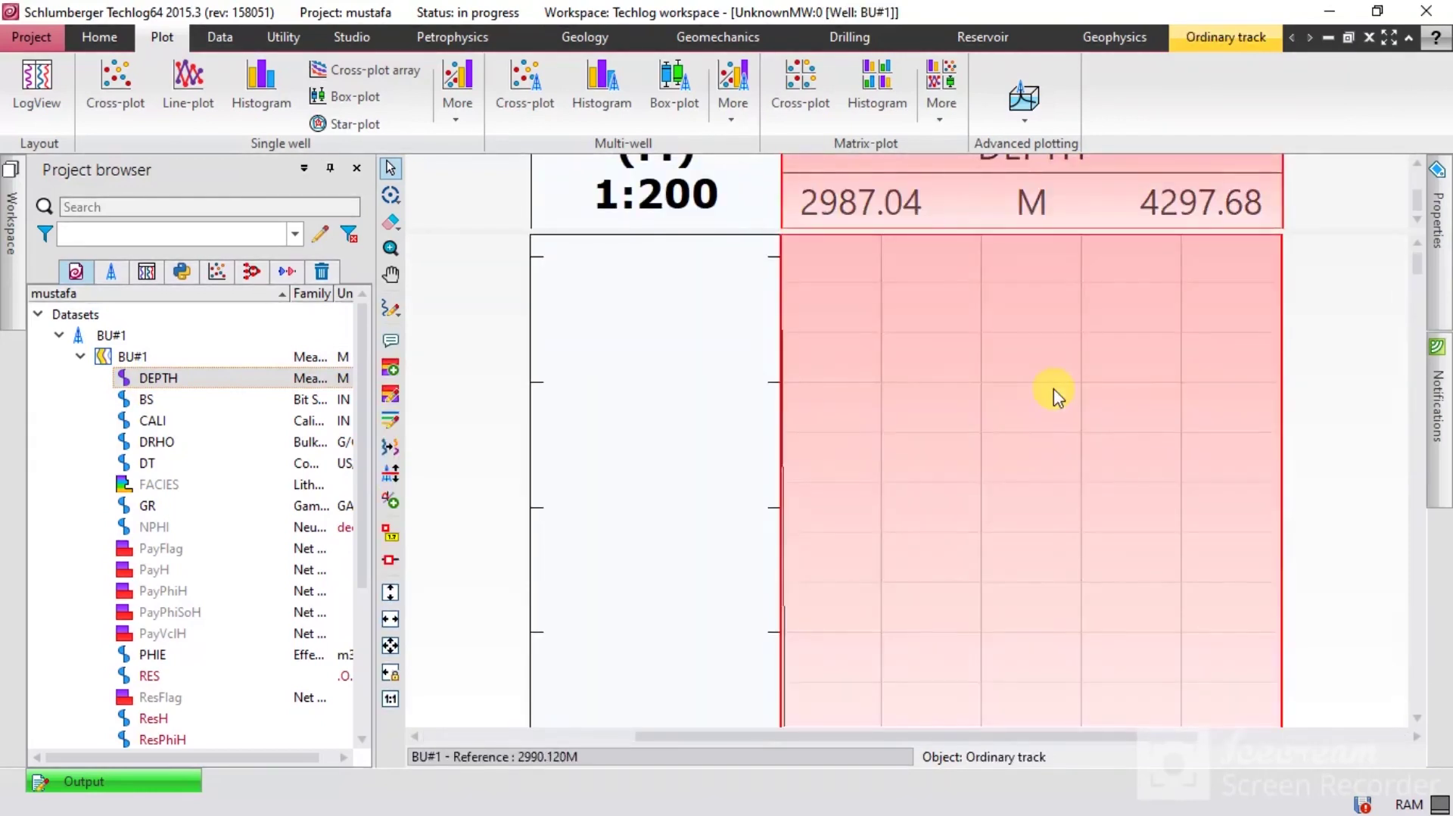
{"action": "key", "text": "Delete"}
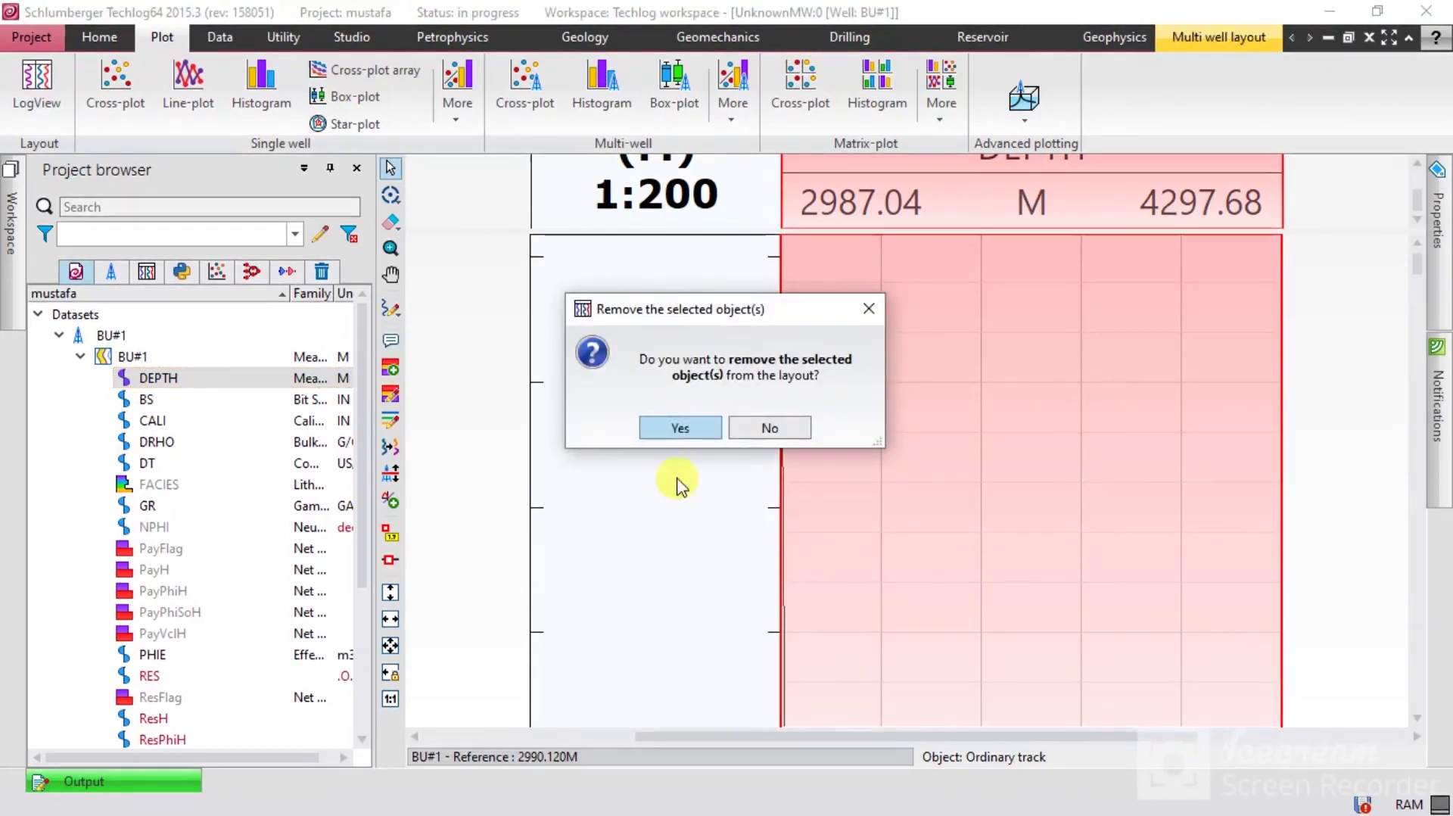
{"action": "left_click", "coordinate": [679, 428]}
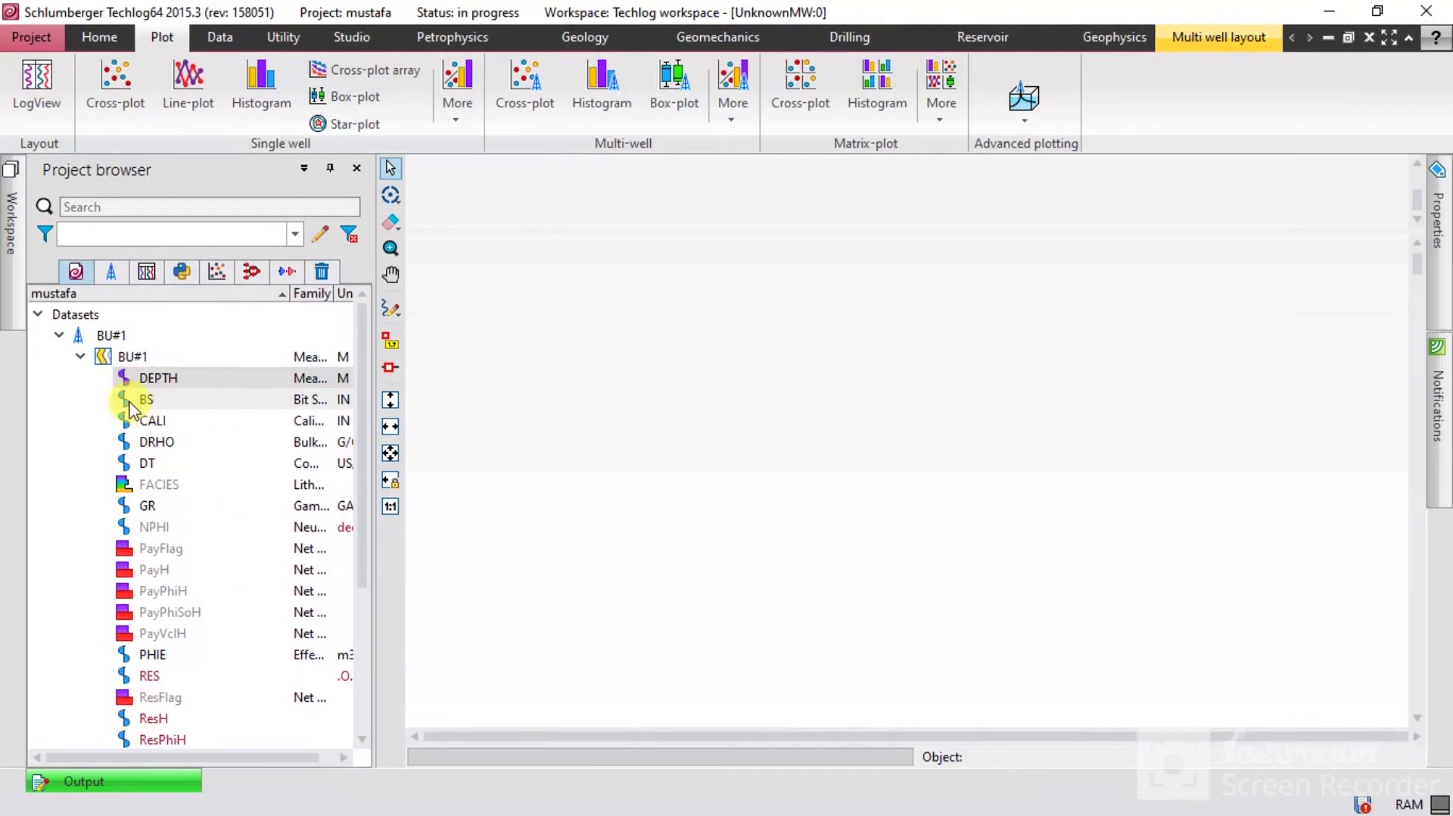
- Plot the BS and CALI variables of well BU#1 together in one track of the layout
{"action": "left_click_drag", "start_coordinate": [146, 405], "coordinate": [580, 390]}
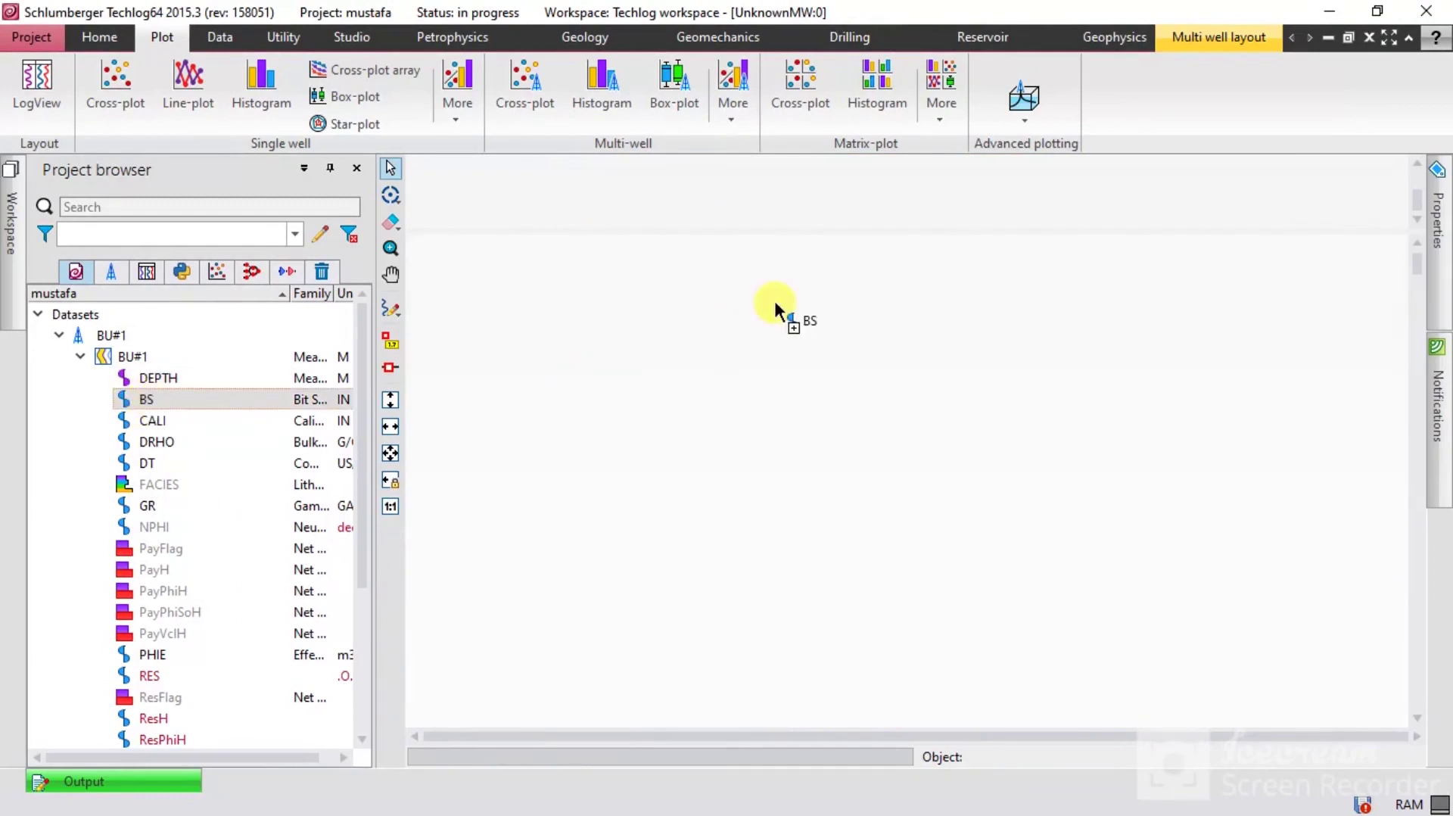
{"action": "mouse_move", "coordinate": [144, 420]}
{"action": "left_mouse_down"}
{"action": "mouse_move", "coordinate": [435, 338]}
{"action": "mouse_move", "coordinate": [997, 335]}
{"action": "mouse_move", "coordinate": [951, 346]}
{"action": "left_mouse_up"}
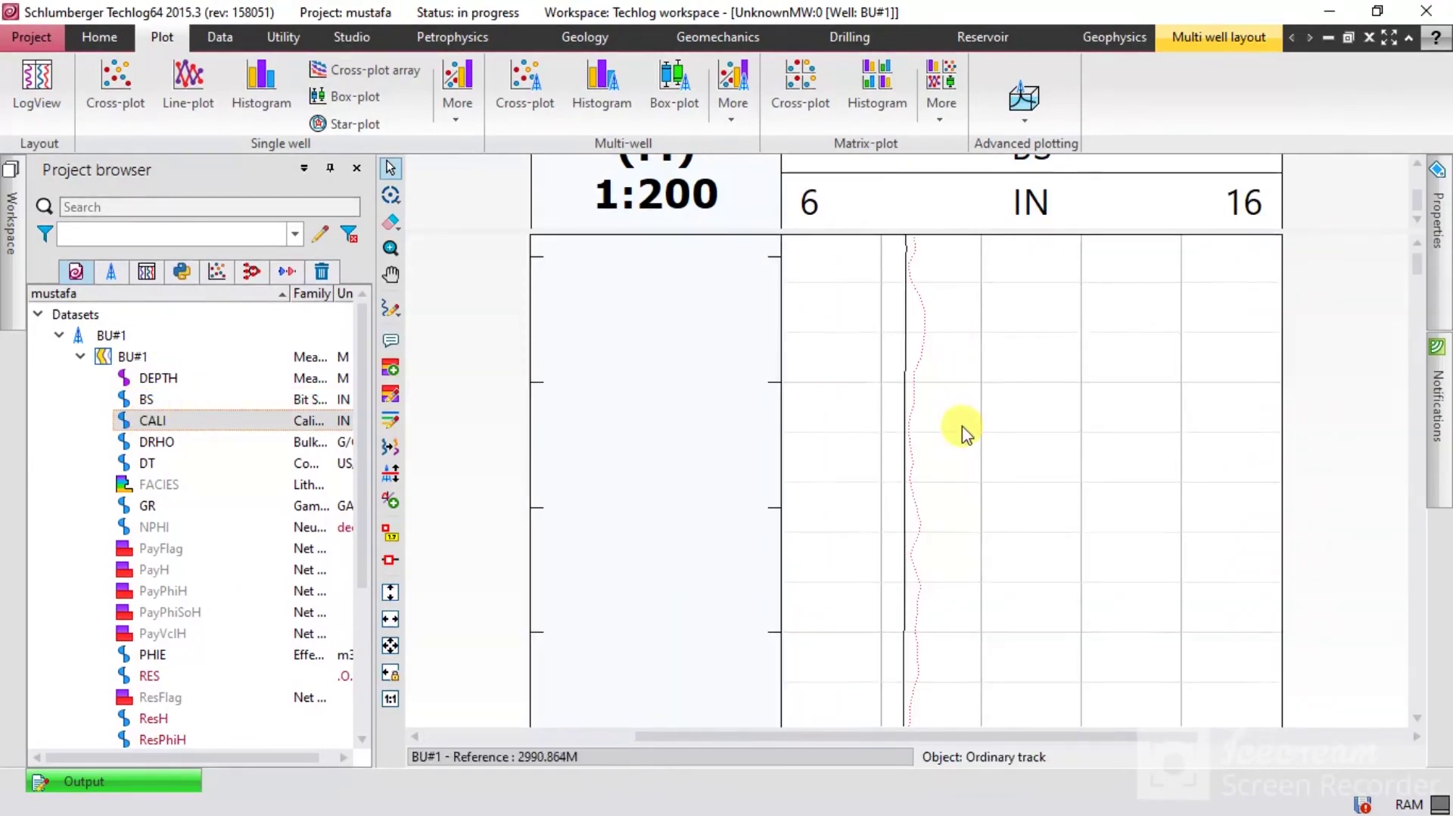
{"action": "scroll", "coordinate": [963, 433], "scroll_direction": "down", "scroll_amount": 3}
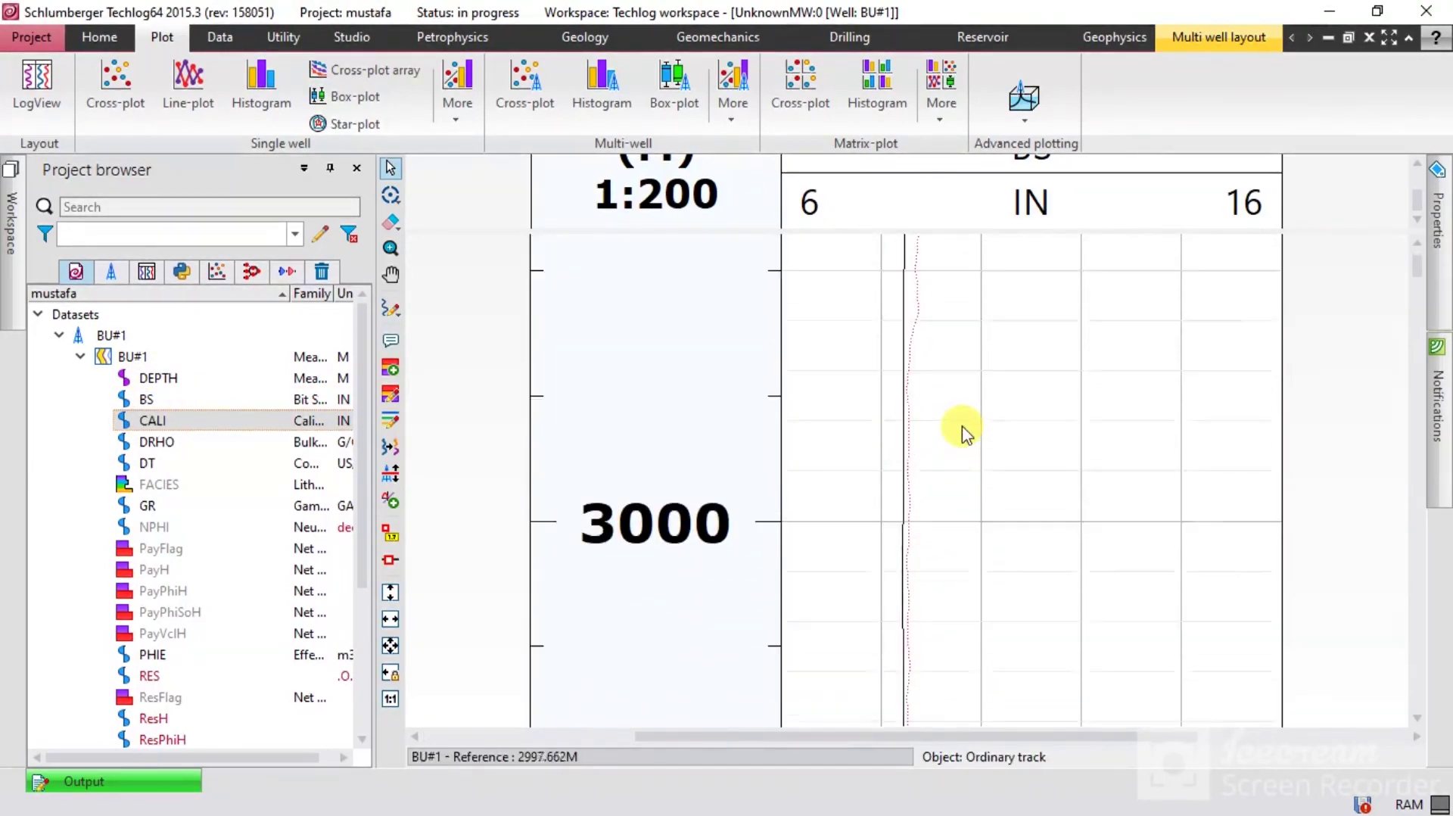
{"action": "scroll", "coordinate": [963, 432], "scroll_direction": "up", "scroll_amount": 2}
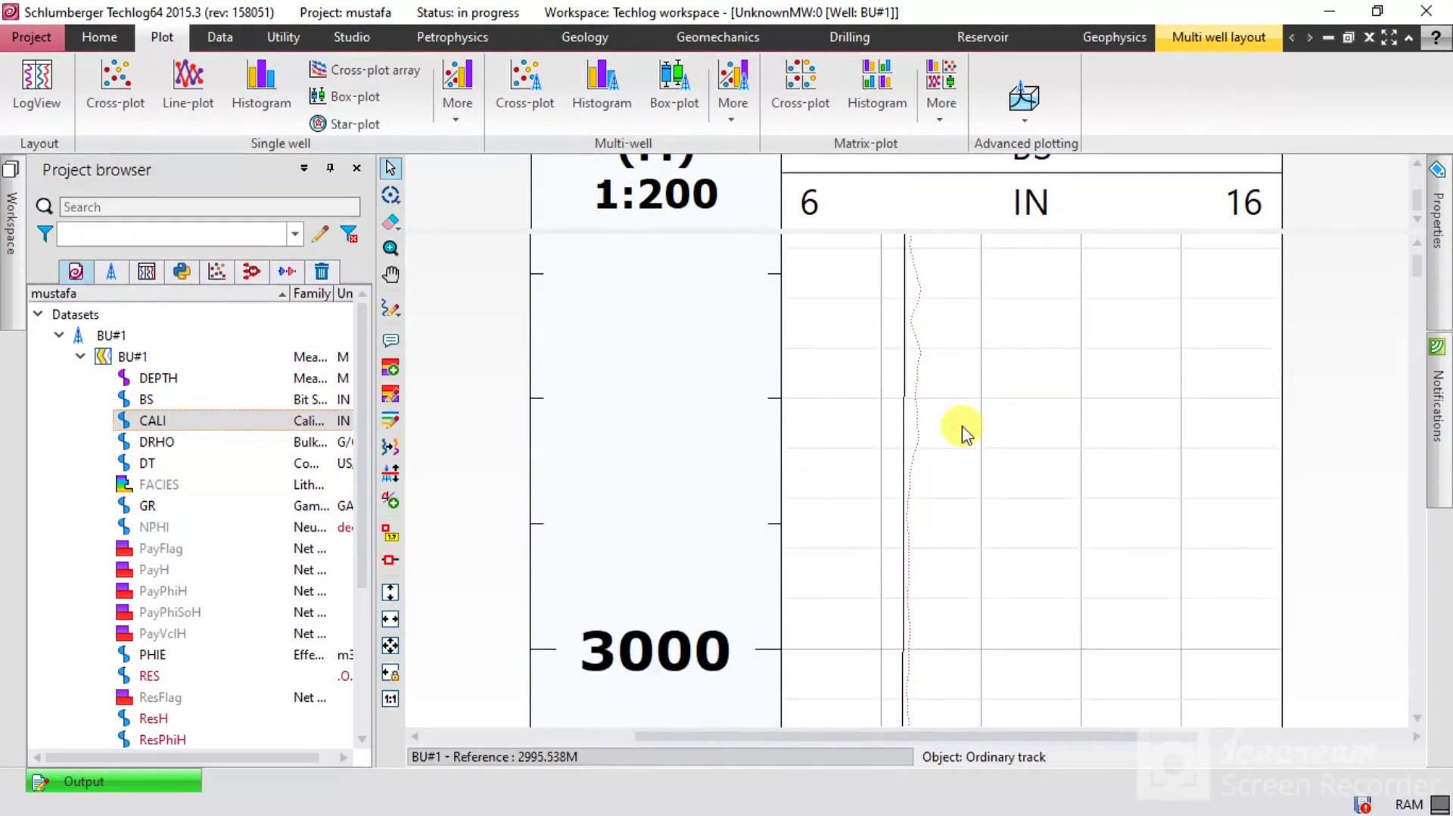
{"action": "left_click", "coordinate": [920, 294]}
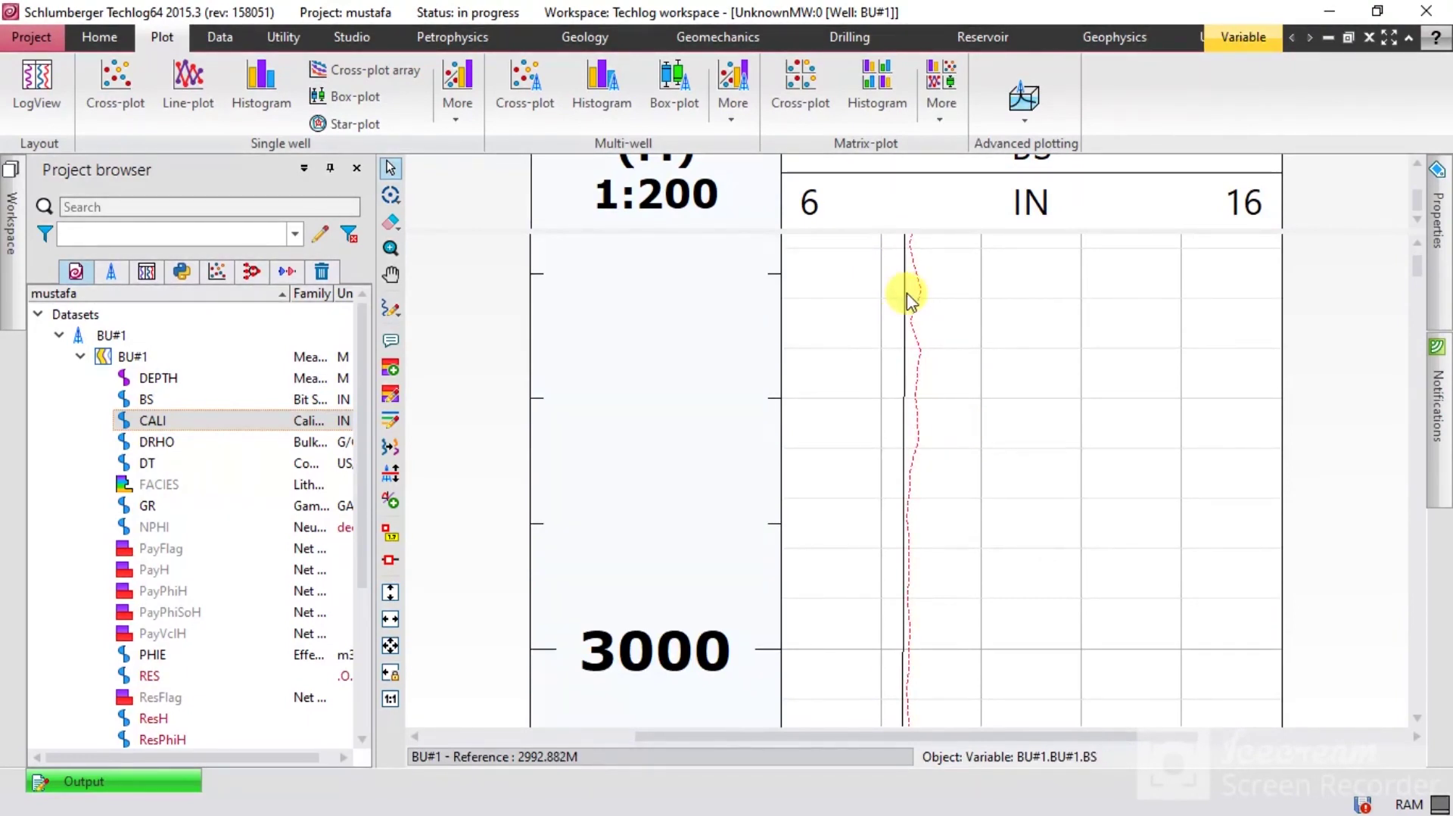
{"action": "left_click", "coordinate": [905, 295]}
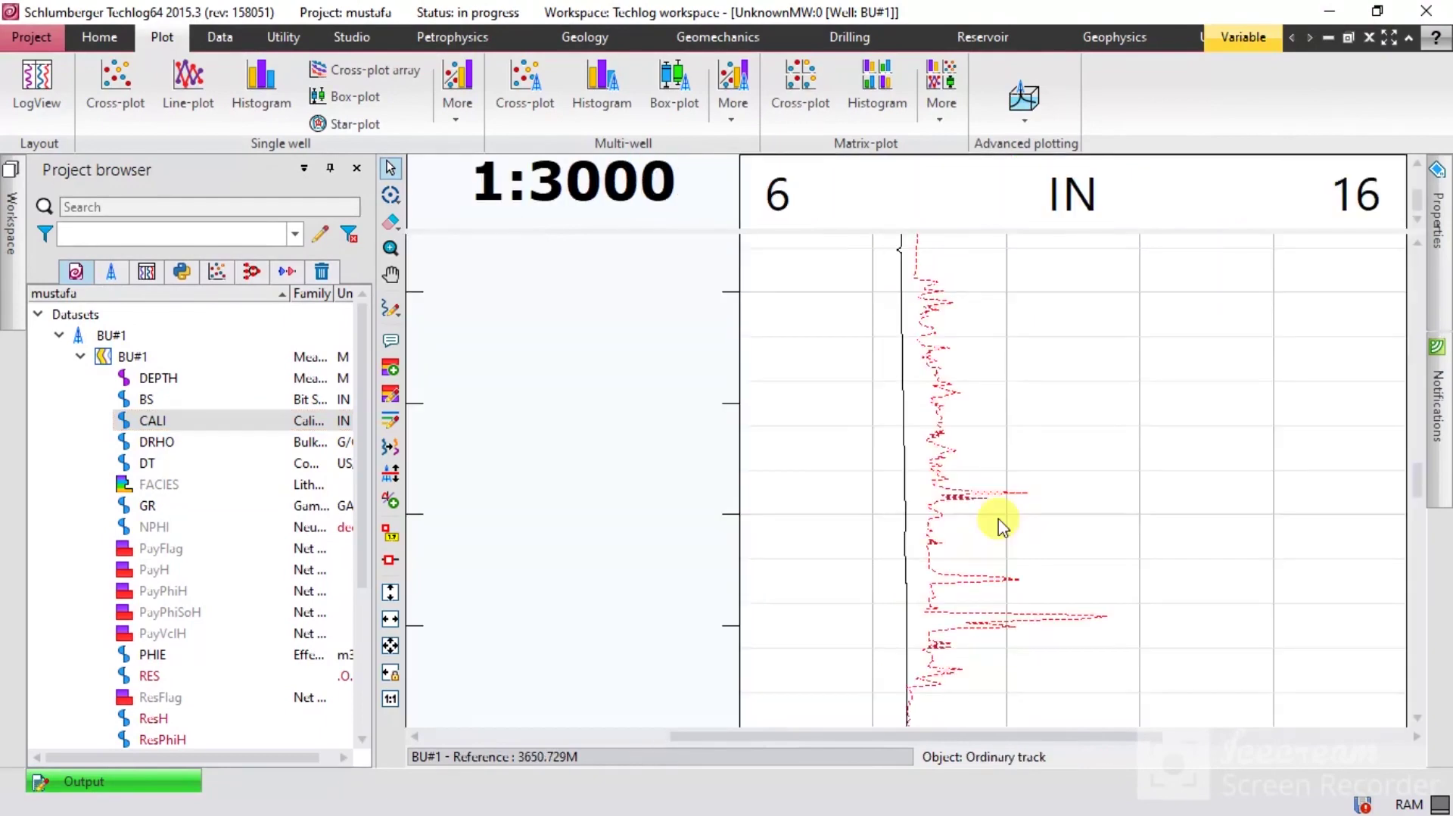
- Compress the layout's depth scale to 1:4000, try fitting it to the window height, and fit it to the window width
{"action": "scroll", "coordinate": [1003, 526], "scroll_direction": "up", "scroll_amount": 3}
{"action": "scroll", "coordinate": [1003, 526], "scroll_direction": "down", "scroll_amount": 2}
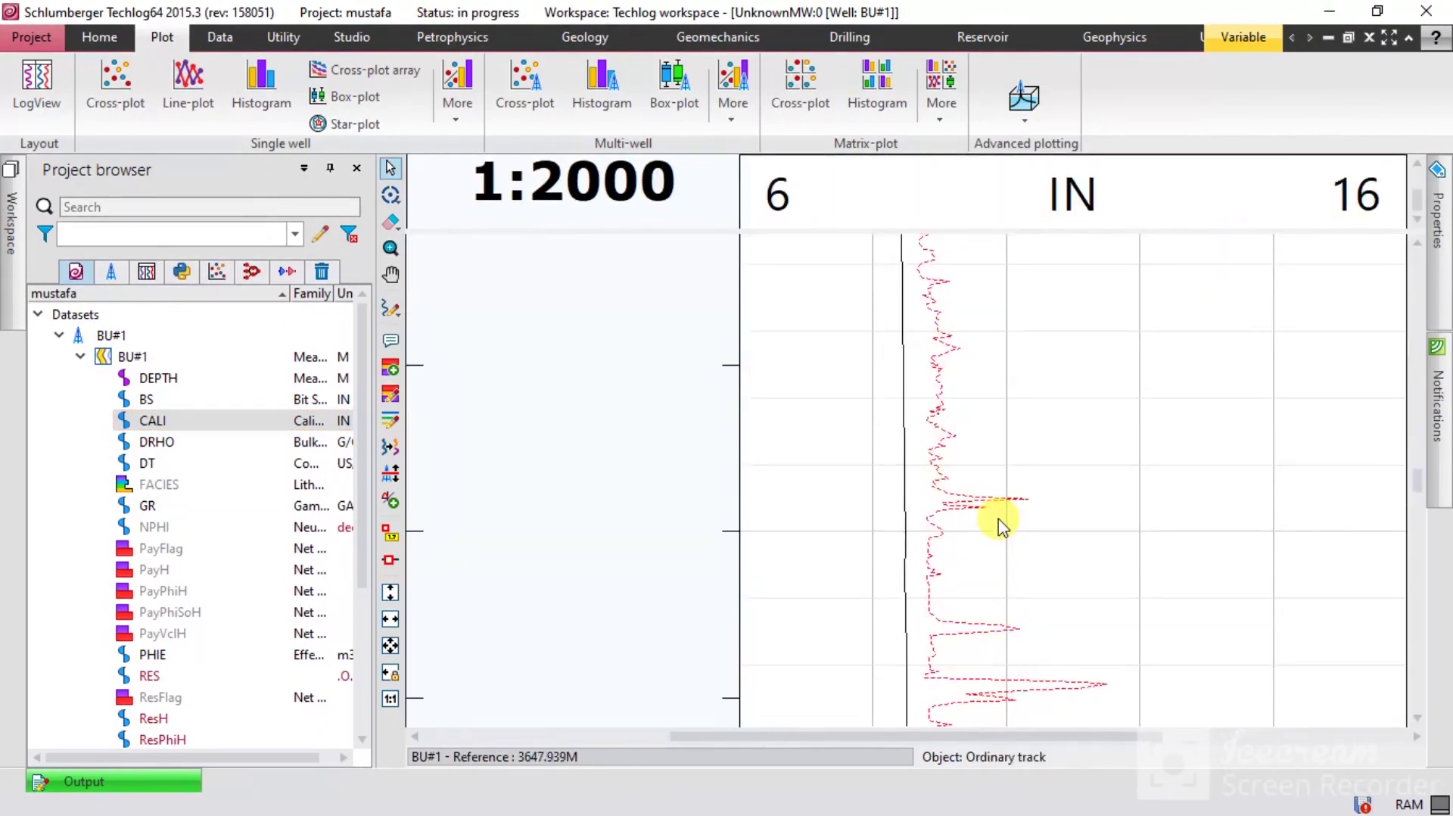
{"action": "scroll", "coordinate": [1003, 526], "scroll_direction": "down", "scroll_amount": 1}
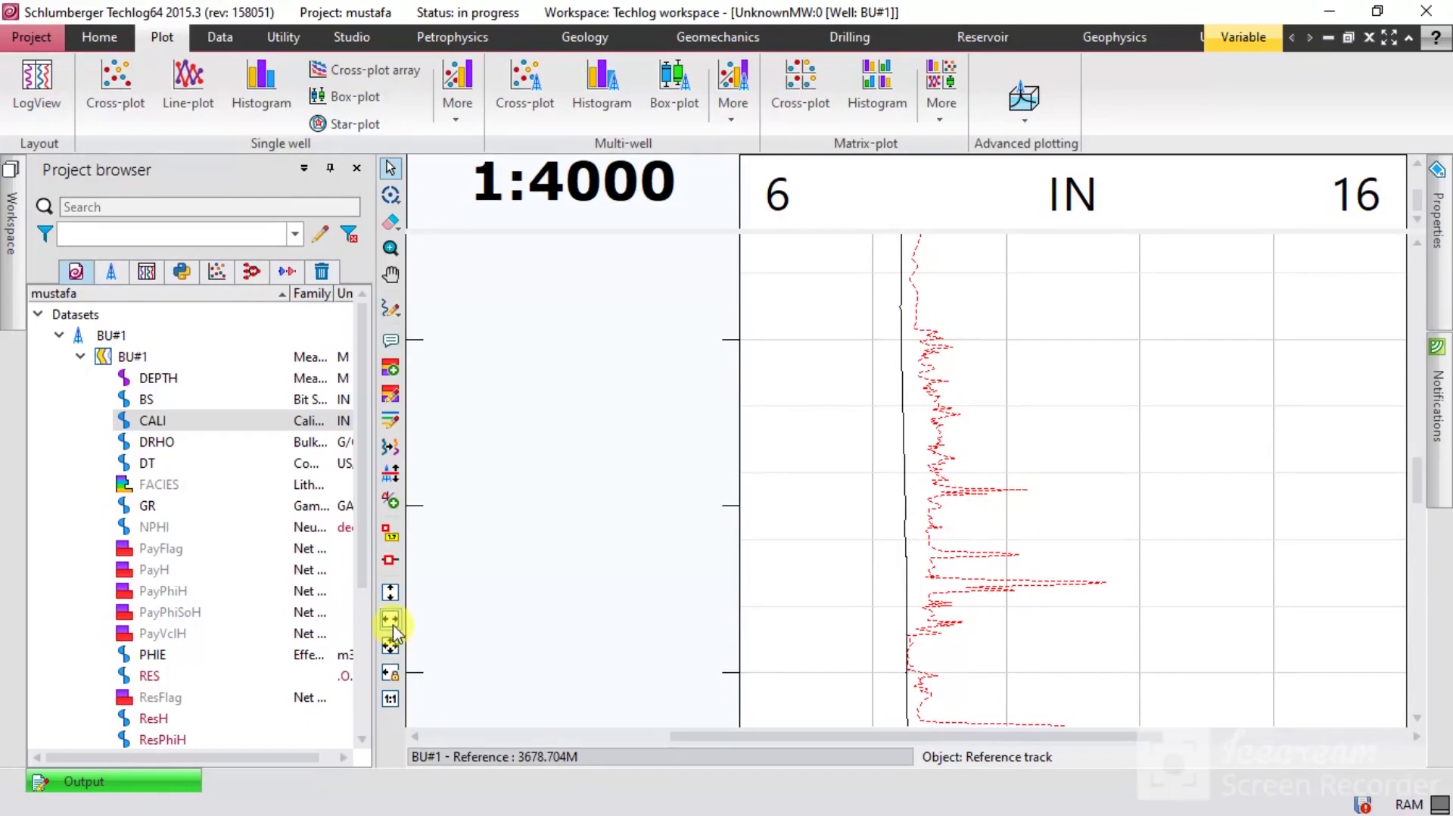
{"action": "left_click", "coordinate": [392, 595]}
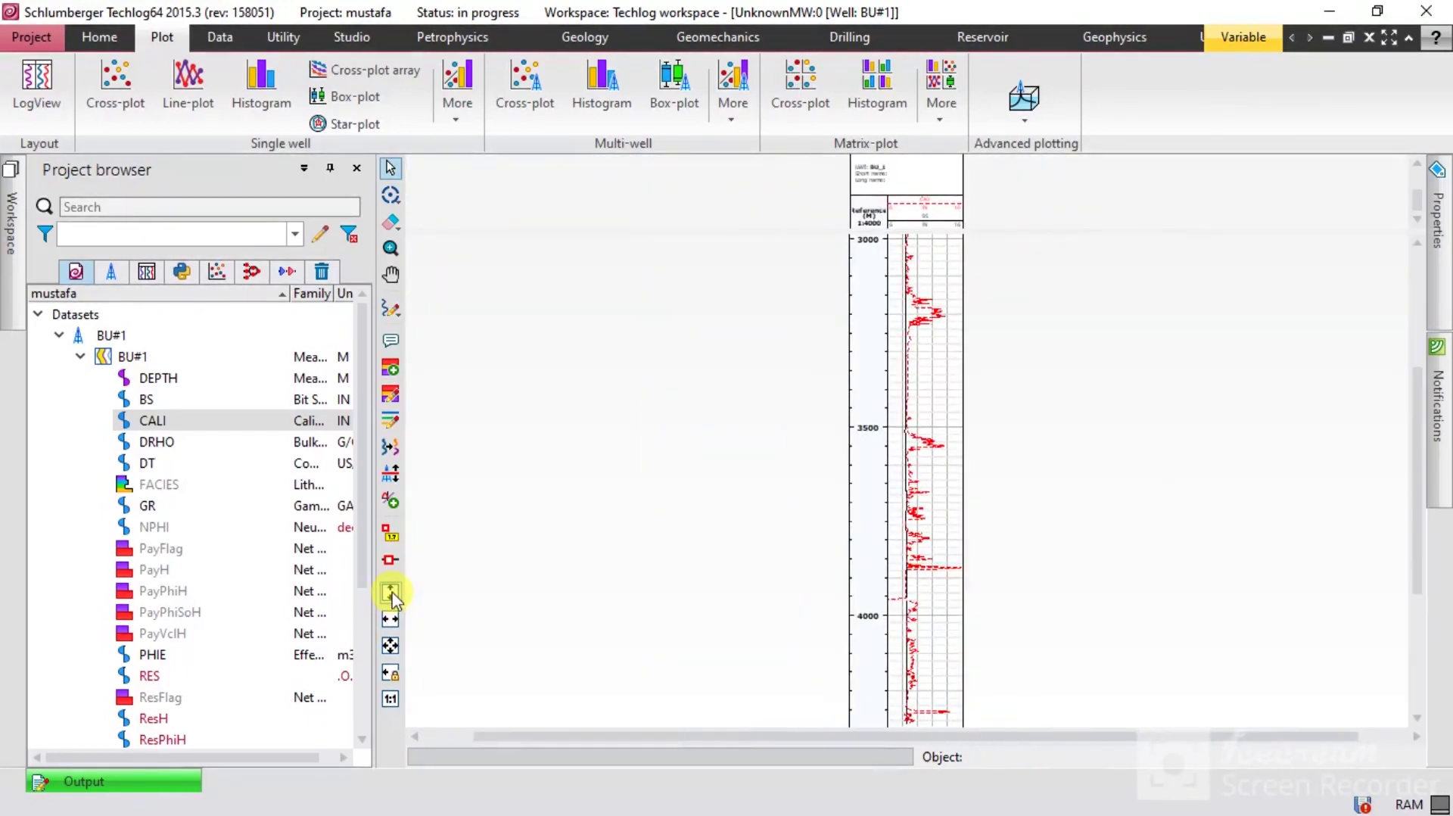
{"action": "left_click", "coordinate": [391, 621]}
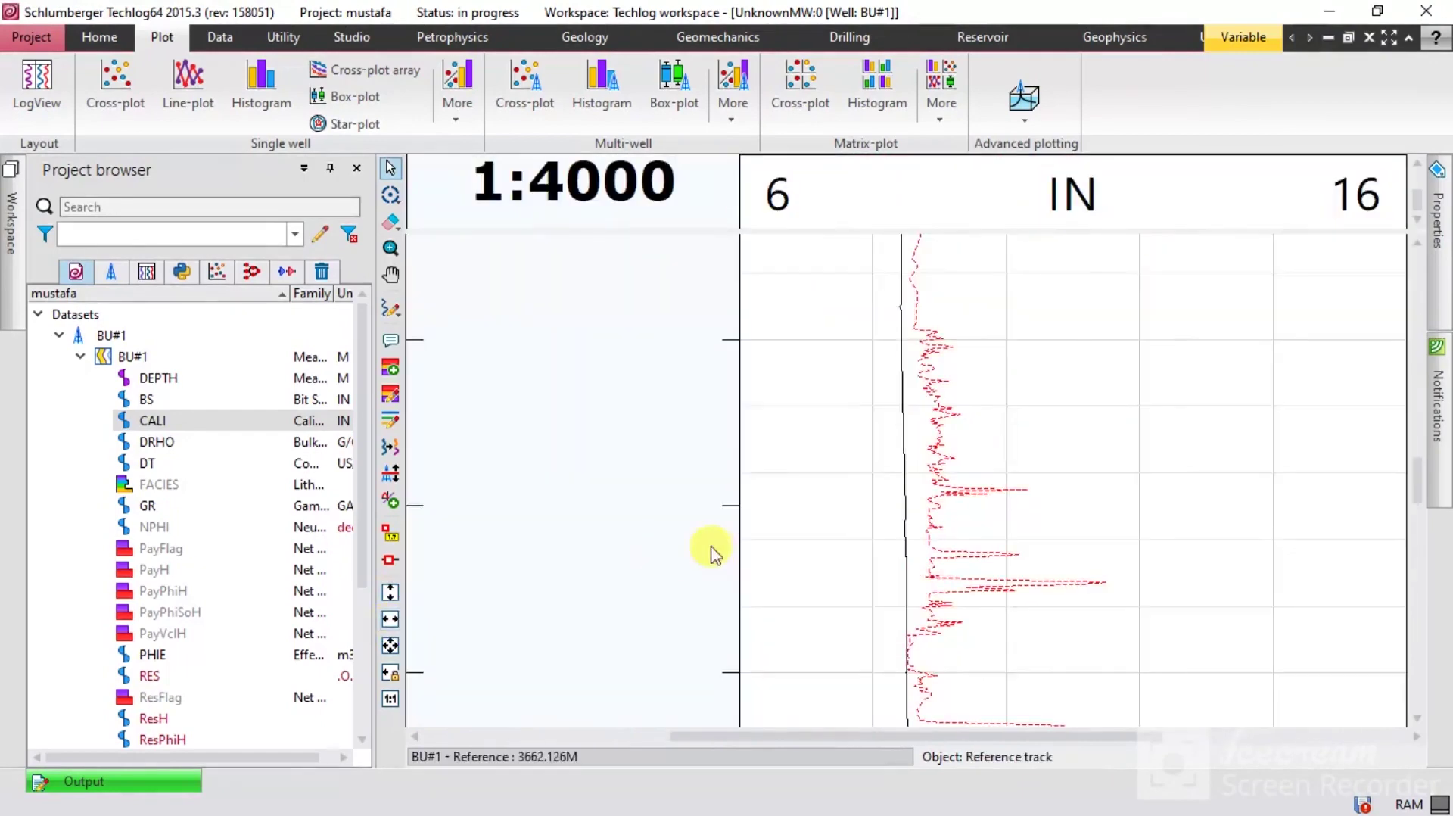
- Add a bi-color area fill between the BS and CALI curves
{"action": "scroll", "coordinate": [973, 412], "scroll_direction": "up", "scroll_amount": 5}
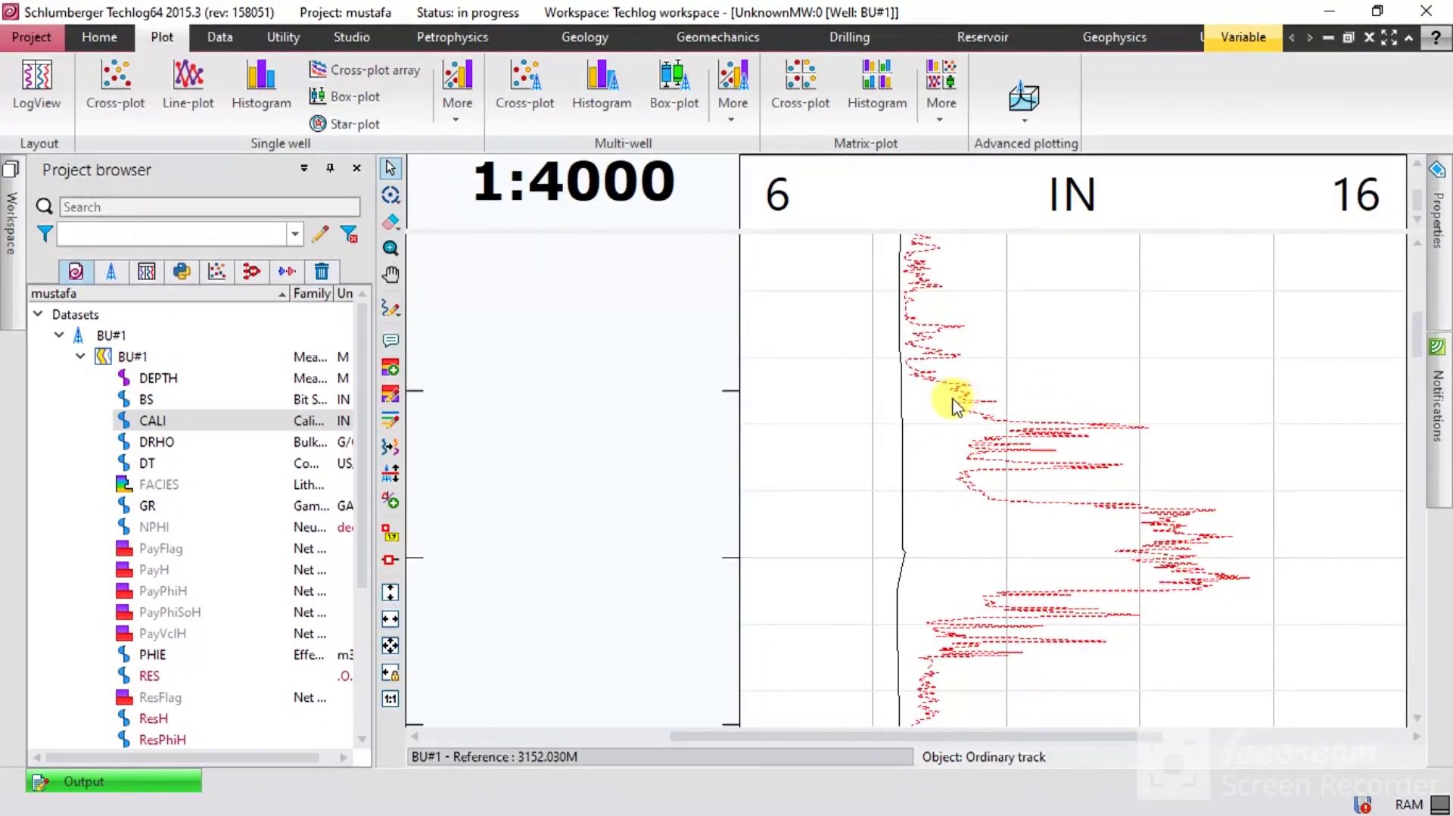
{"action": "left_click", "coordinate": [902, 413]}
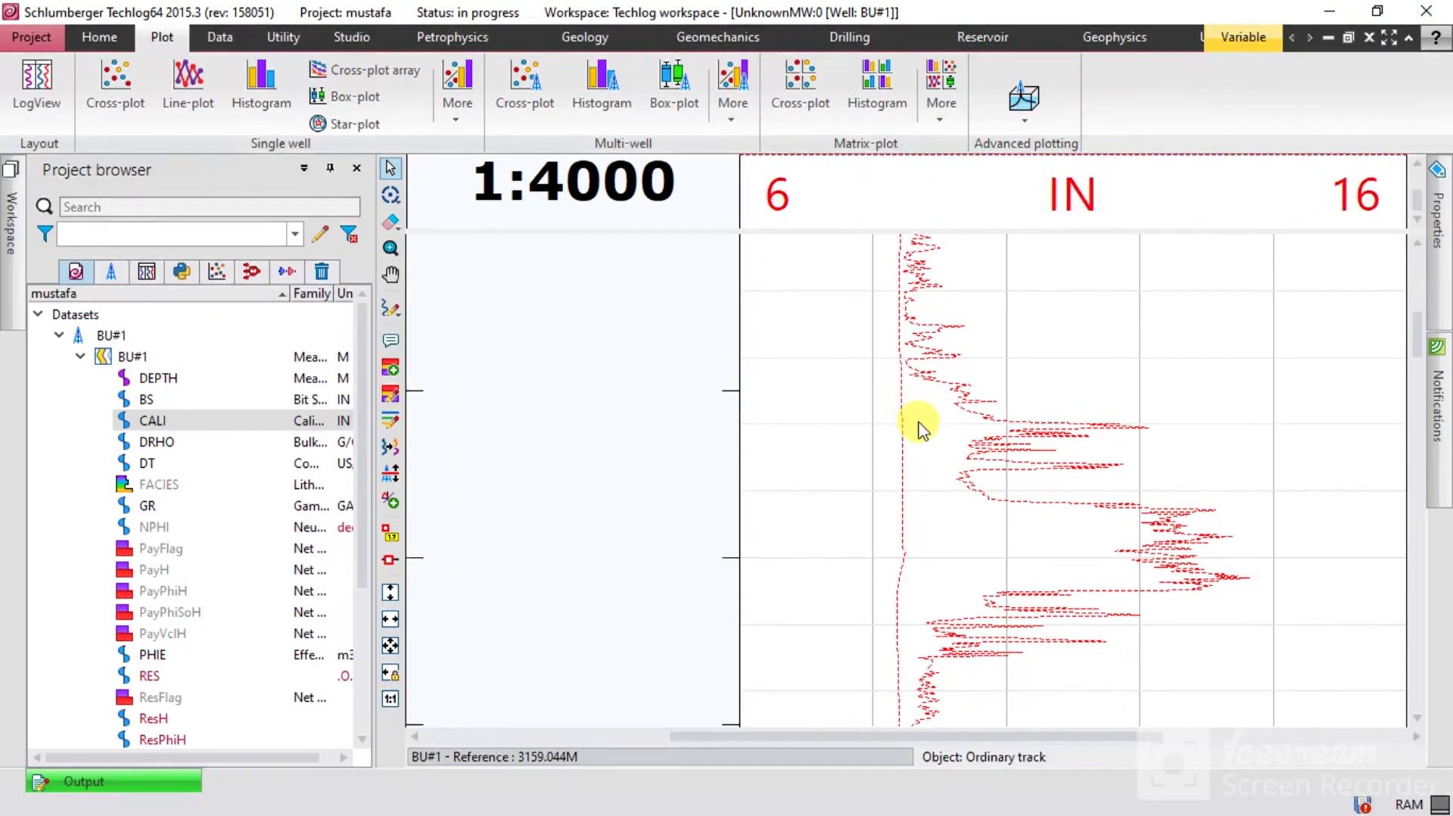
{"action": "right_click", "coordinate": [919, 426]}
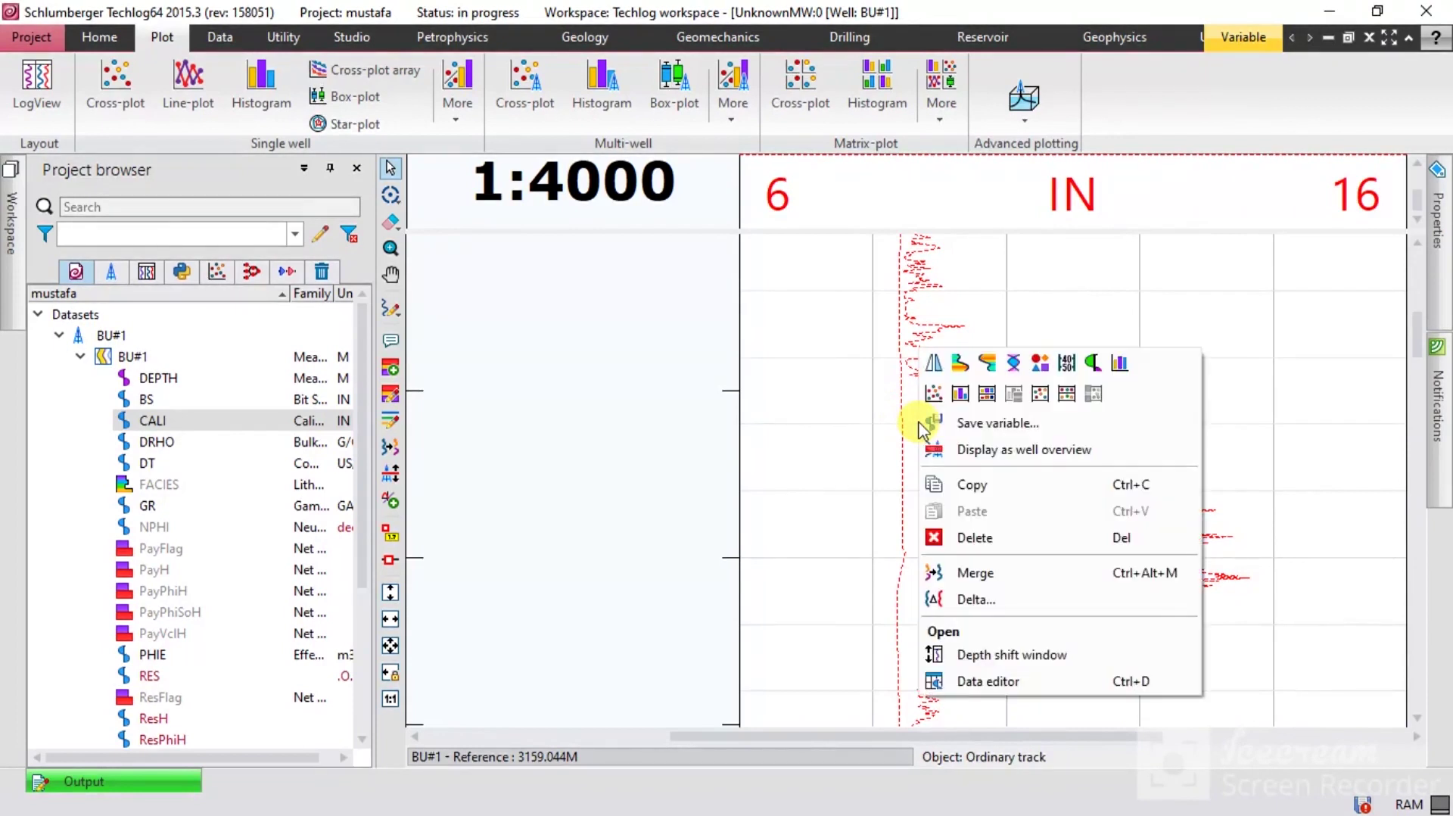
{"action": "left_click", "coordinate": [1016, 365]}
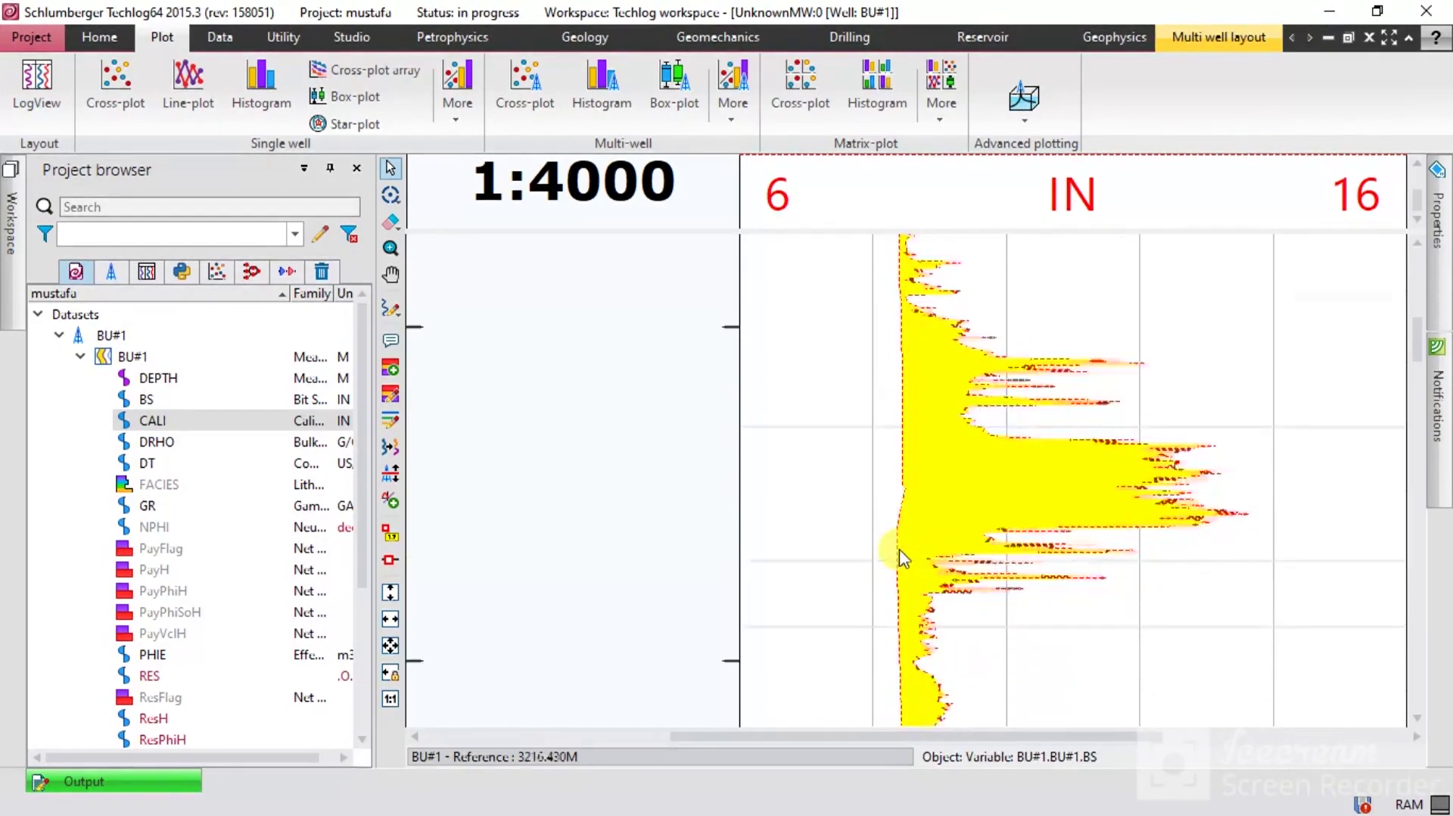
- Examine the bi-color fill down the whole well to compare where CALI runs above or below BS
{"action": "scroll", "coordinate": [899, 549], "scroll_direction": "down", "scroll_amount": 5}
{"action": "scroll", "coordinate": [900, 548], "scroll_direction": "down", "scroll_amount": 8}
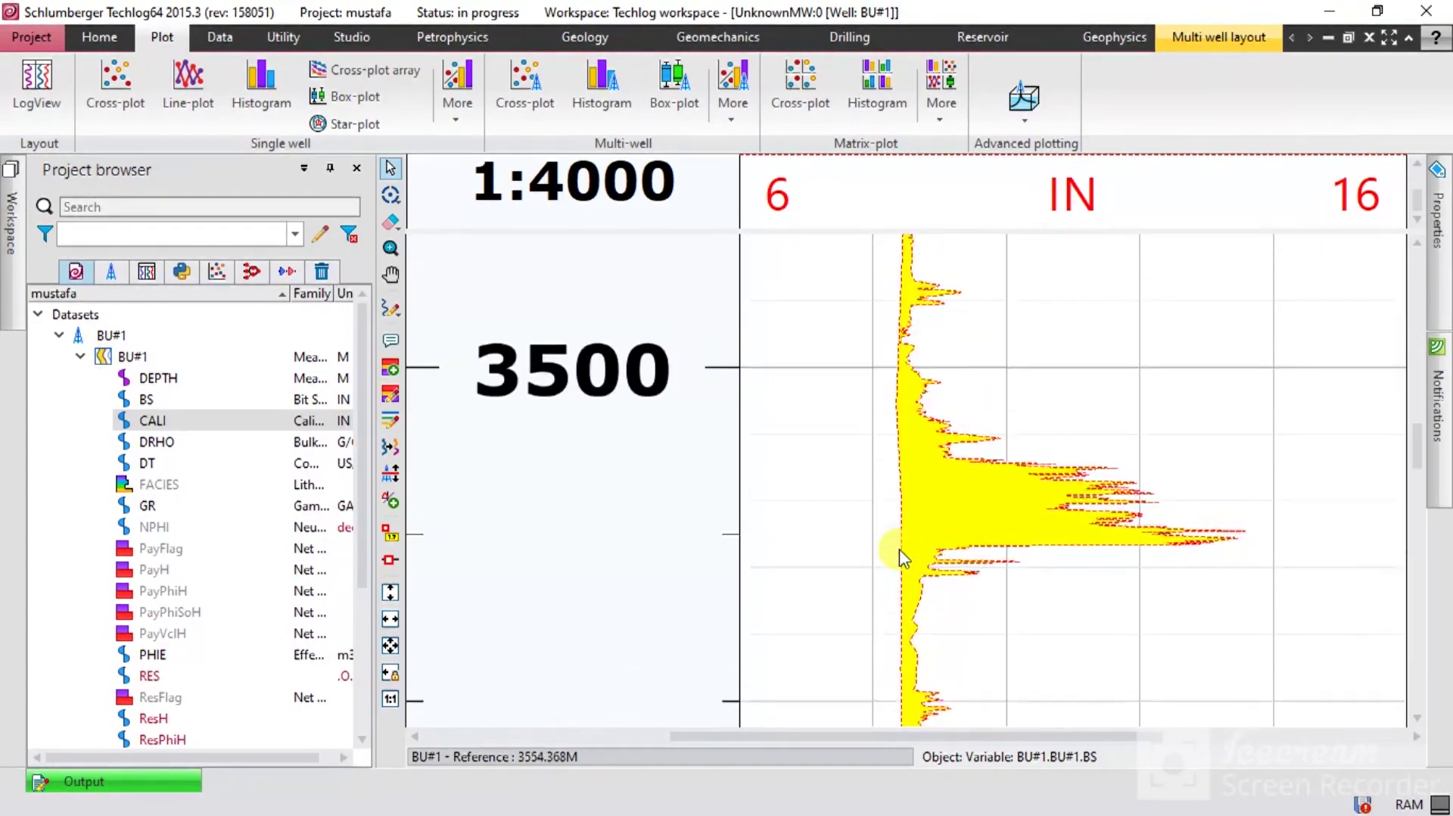
{"action": "scroll", "coordinate": [900, 548], "scroll_direction": "down", "scroll_amount": 1}
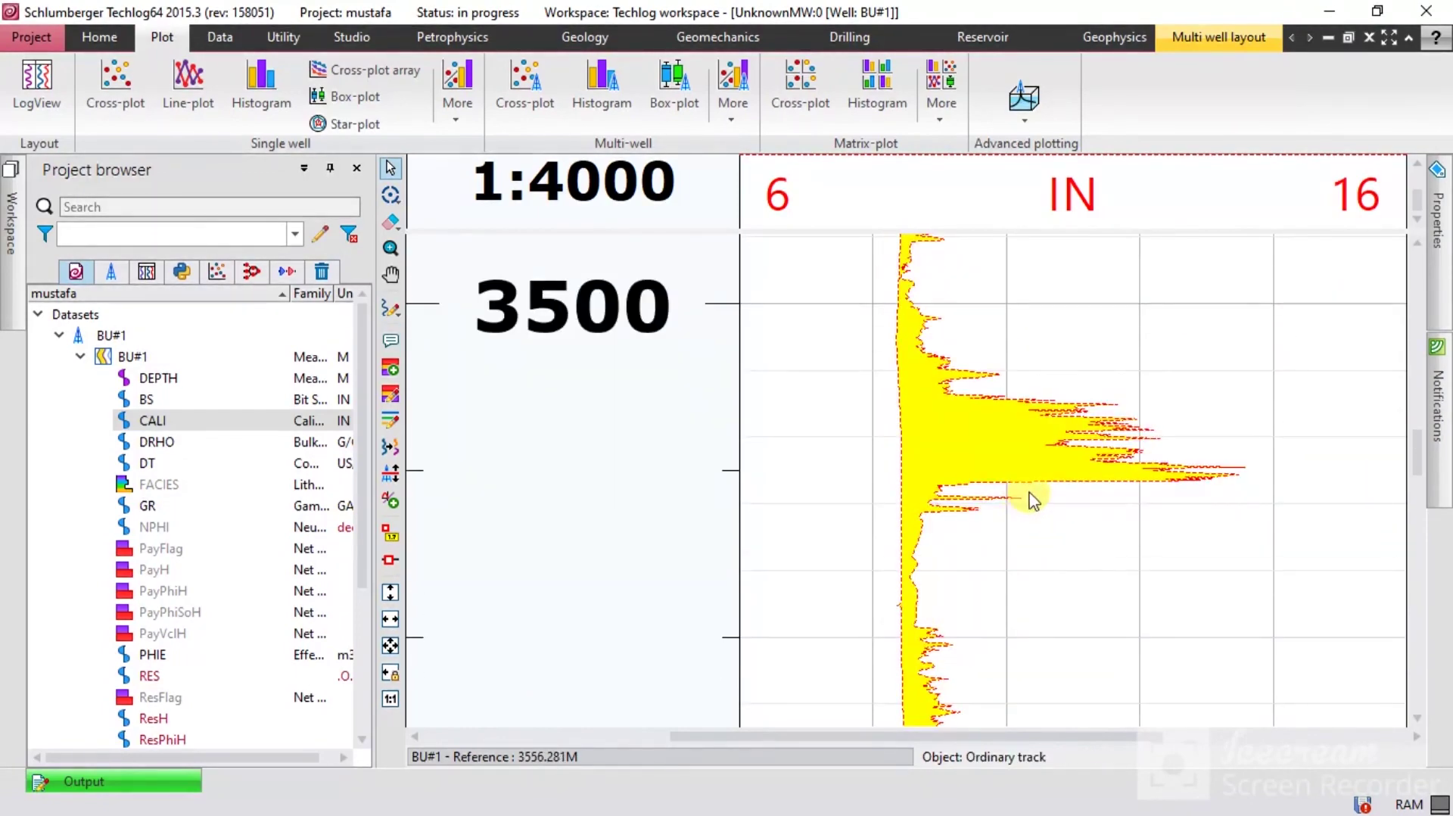
{"action": "scroll", "coordinate": [1034, 500], "scroll_direction": "down", "scroll_amount": 2}
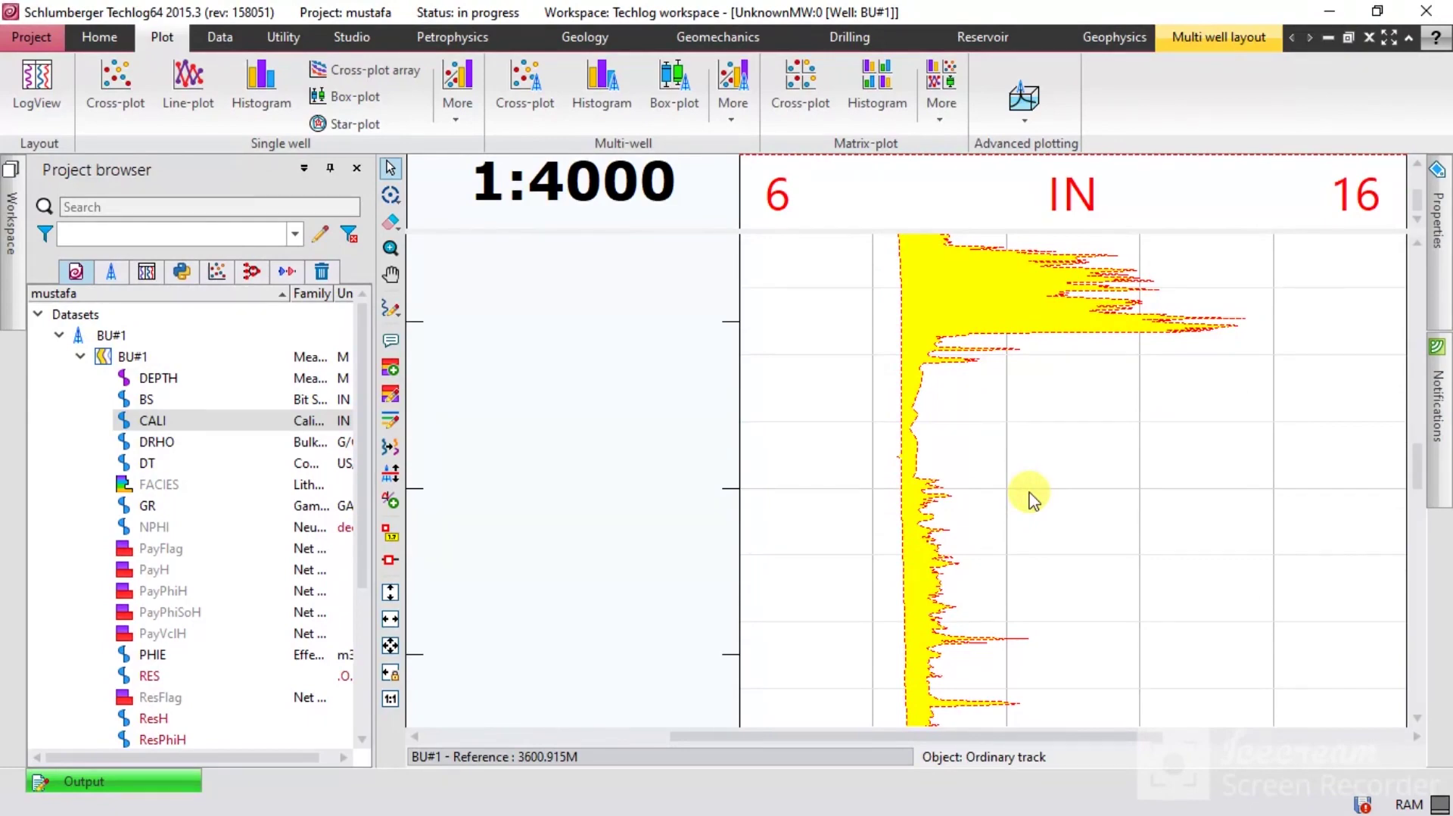
{"action": "scroll", "coordinate": [1033, 500], "scroll_direction": "down", "scroll_amount": 3}
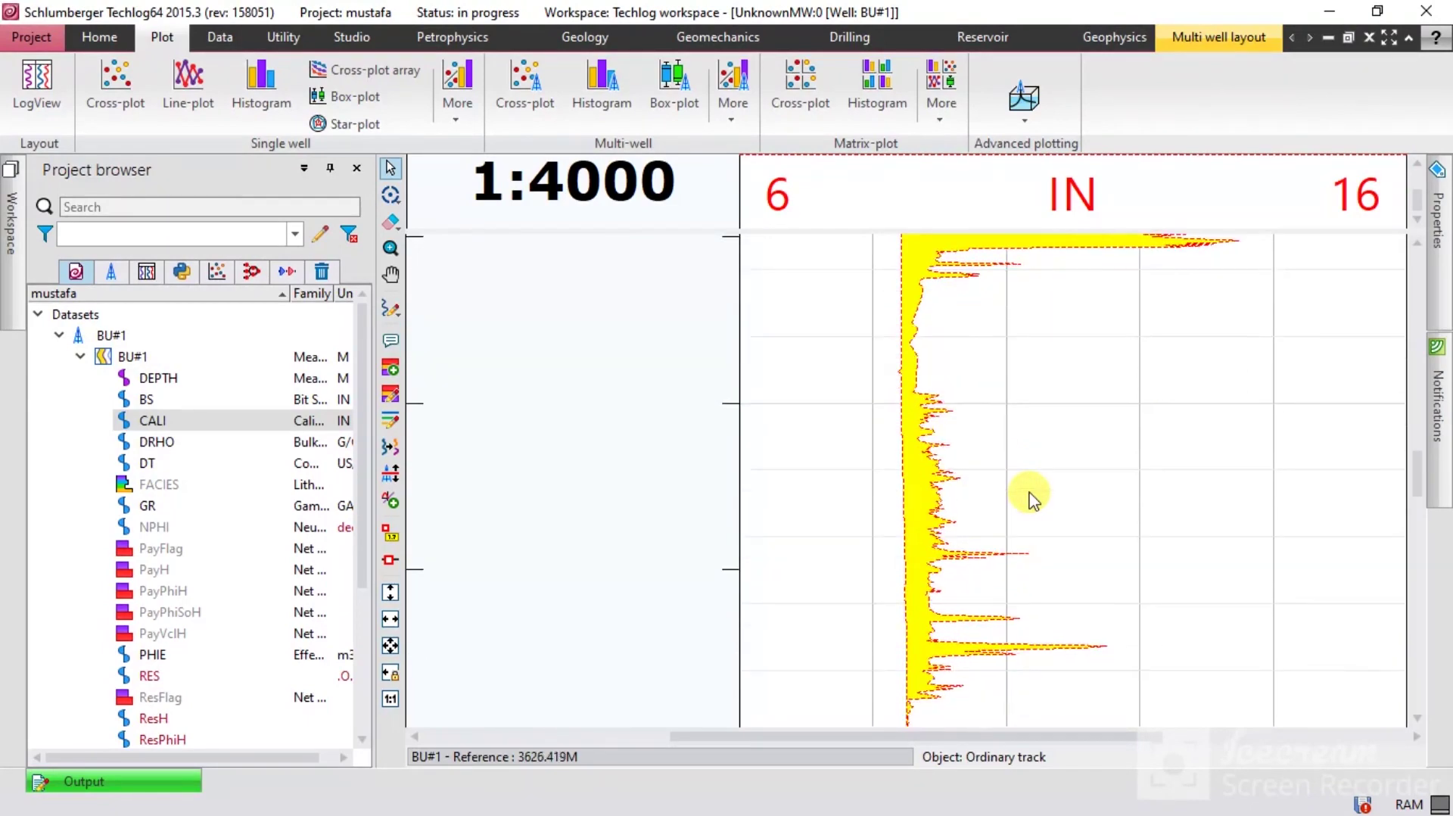
{"action": "scroll", "coordinate": [1029, 496], "scroll_direction": "down", "scroll_amount": 3}
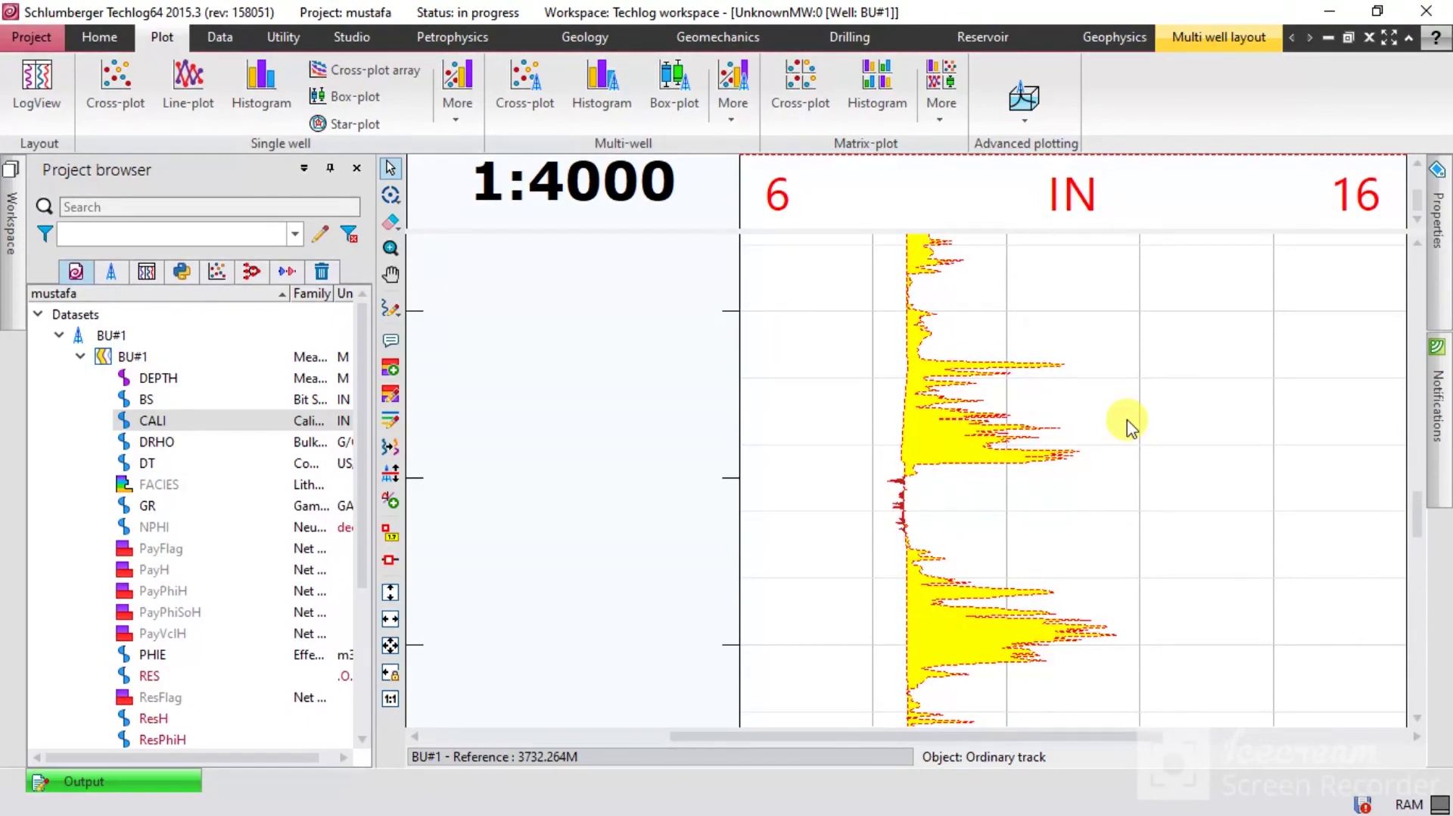
{"action": "scroll", "coordinate": [1131, 426], "scroll_direction": "down", "scroll_amount": 2}
{"action": "scroll", "coordinate": [1130, 427], "scroll_direction": "down", "scroll_amount": 2}
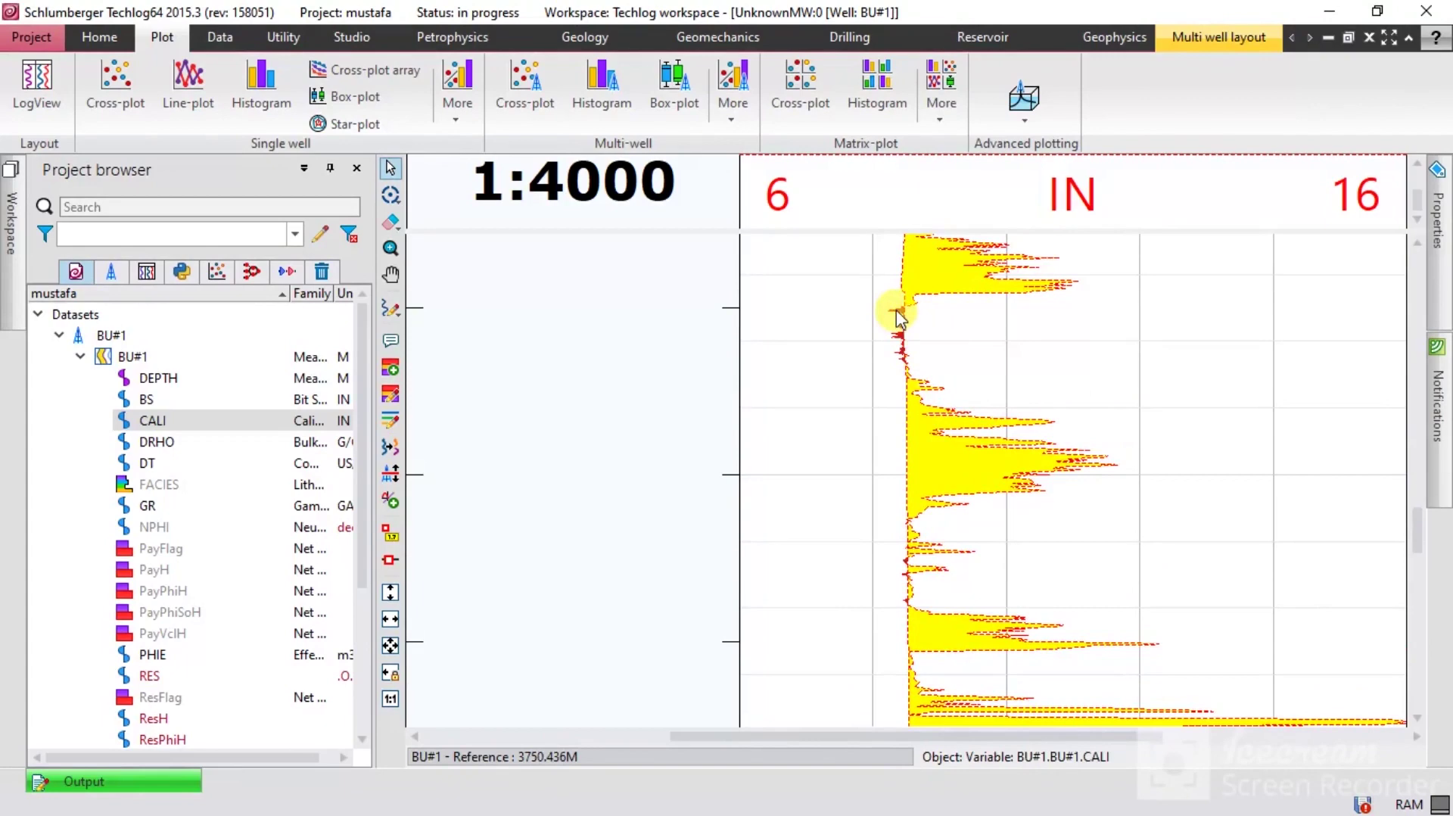
{"action": "scroll", "coordinate": [901, 360], "scroll_direction": "down", "scroll_amount": 6}
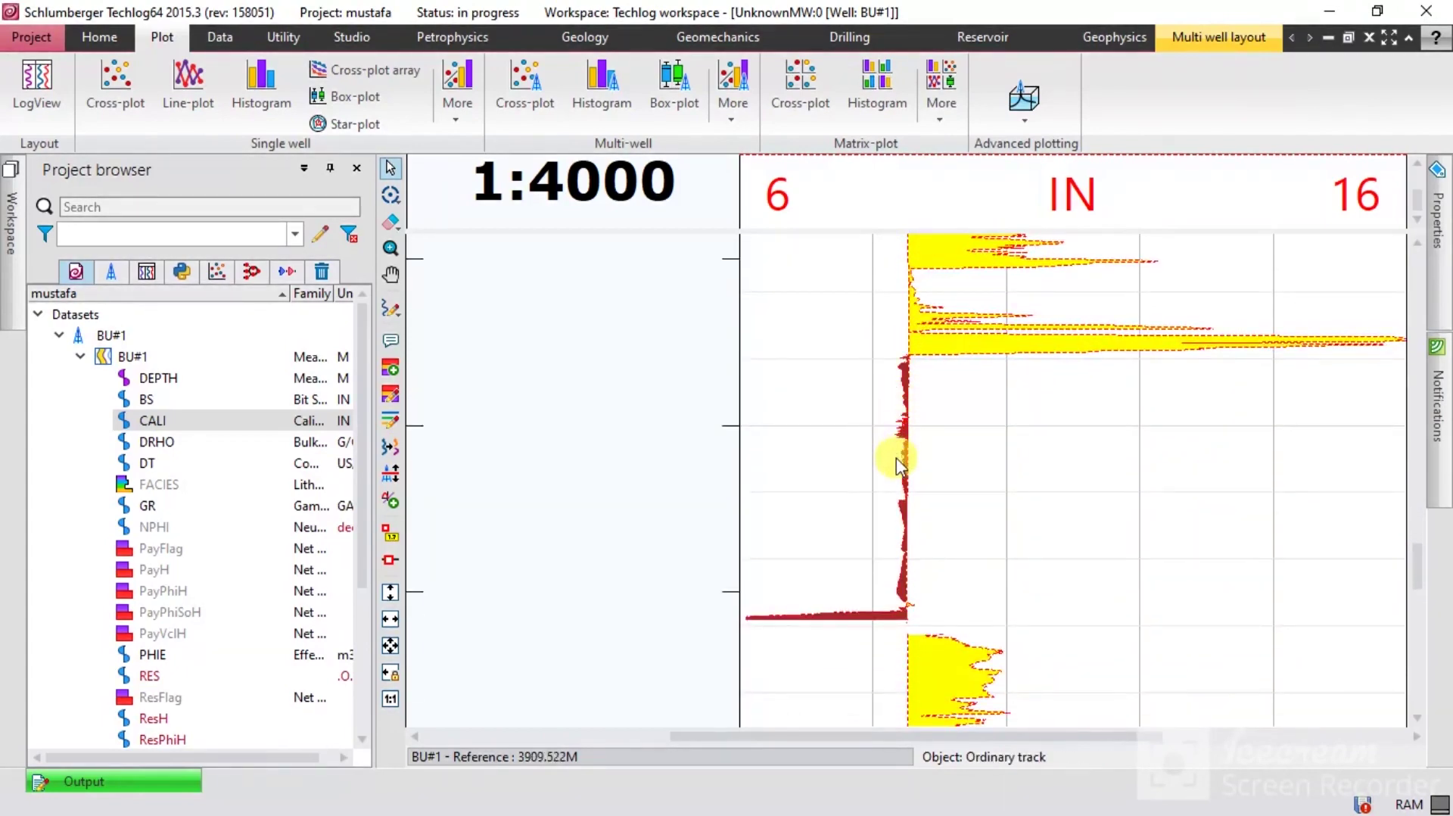
{"action": "scroll", "coordinate": [903, 550], "scroll_direction": "down", "scroll_amount": 2}
{"action": "scroll", "coordinate": [905, 550], "scroll_direction": "up", "scroll_amount": 4}
{"action": "scroll", "coordinate": [907, 550], "scroll_direction": "down", "scroll_amount": 8}
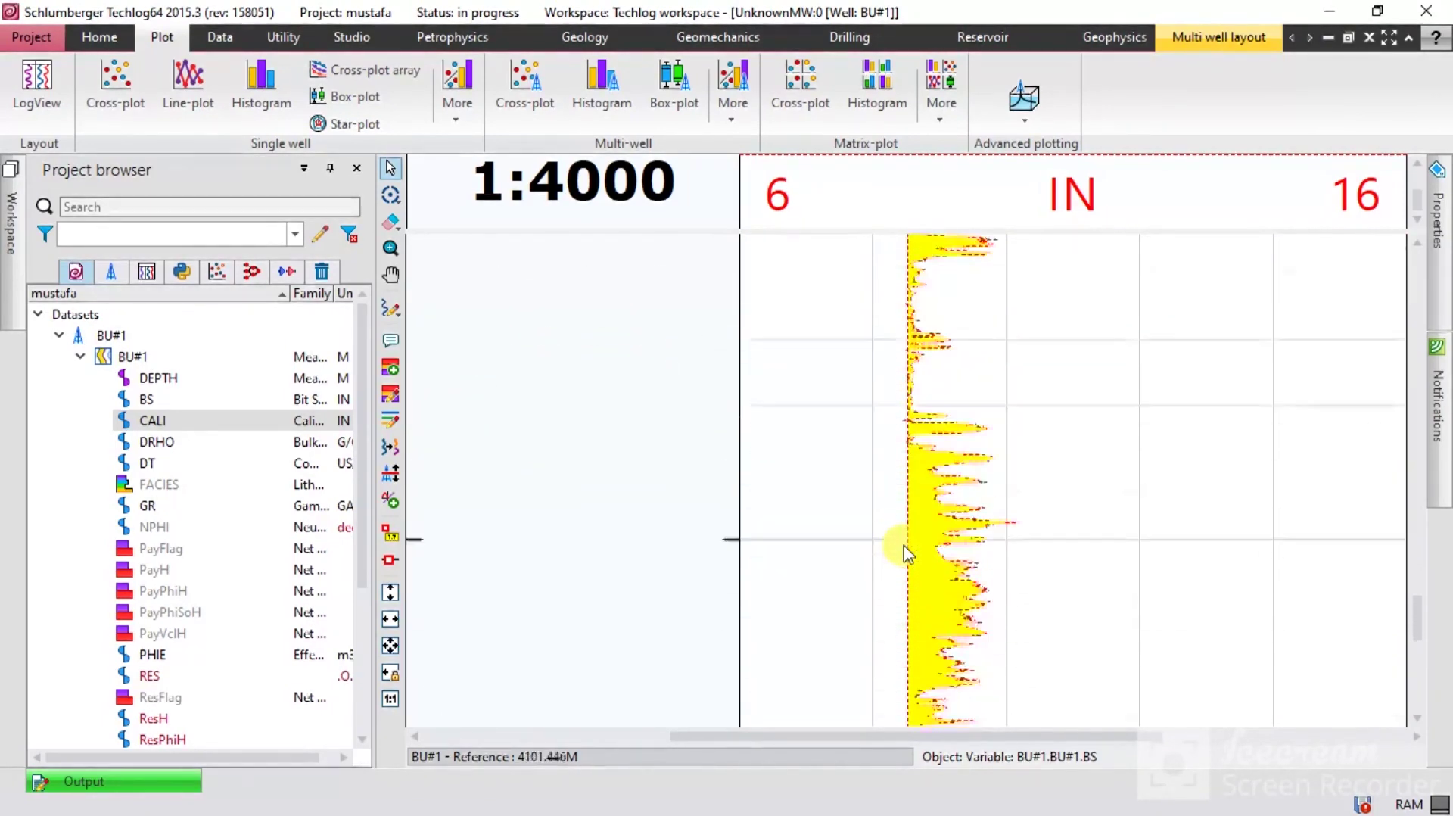
{"action": "scroll", "coordinate": [906, 550], "scroll_direction": "down", "scroll_amount": 8}
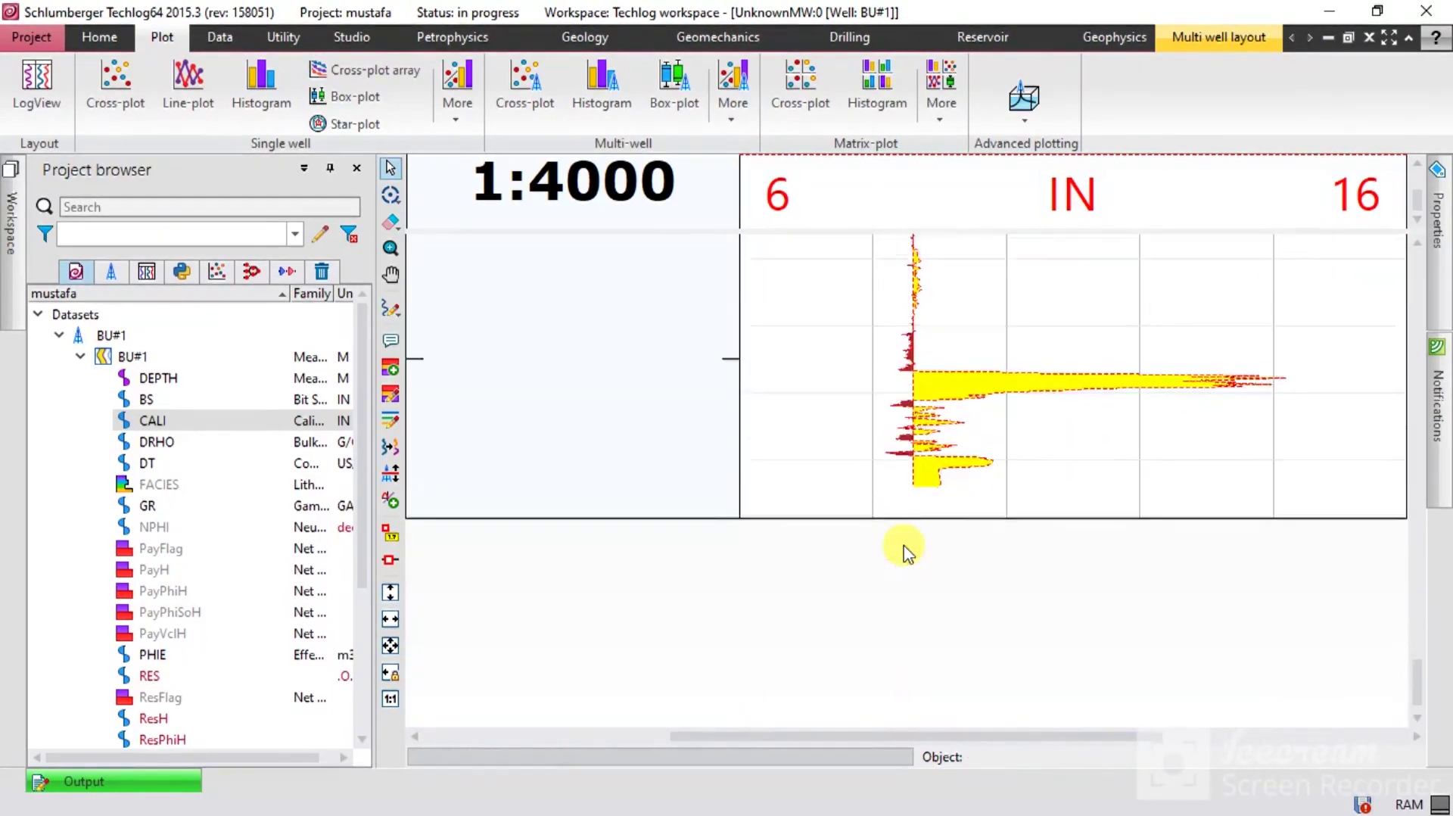
{"action": "scroll", "coordinate": [908, 552], "scroll_direction": "up", "scroll_amount": 15}
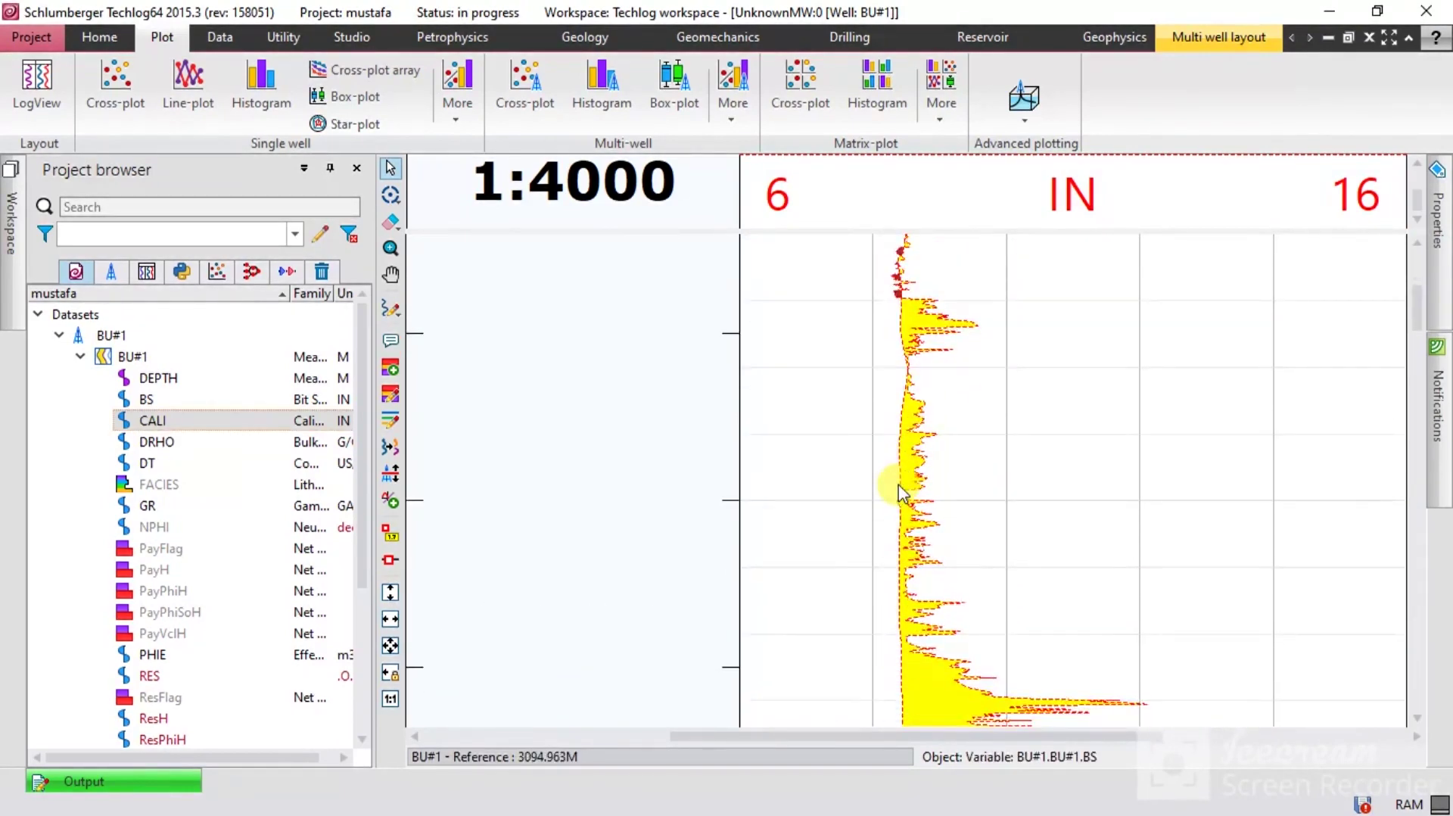
{"action": "scroll", "coordinate": [900, 493], "scroll_direction": "down", "scroll_amount": 1}
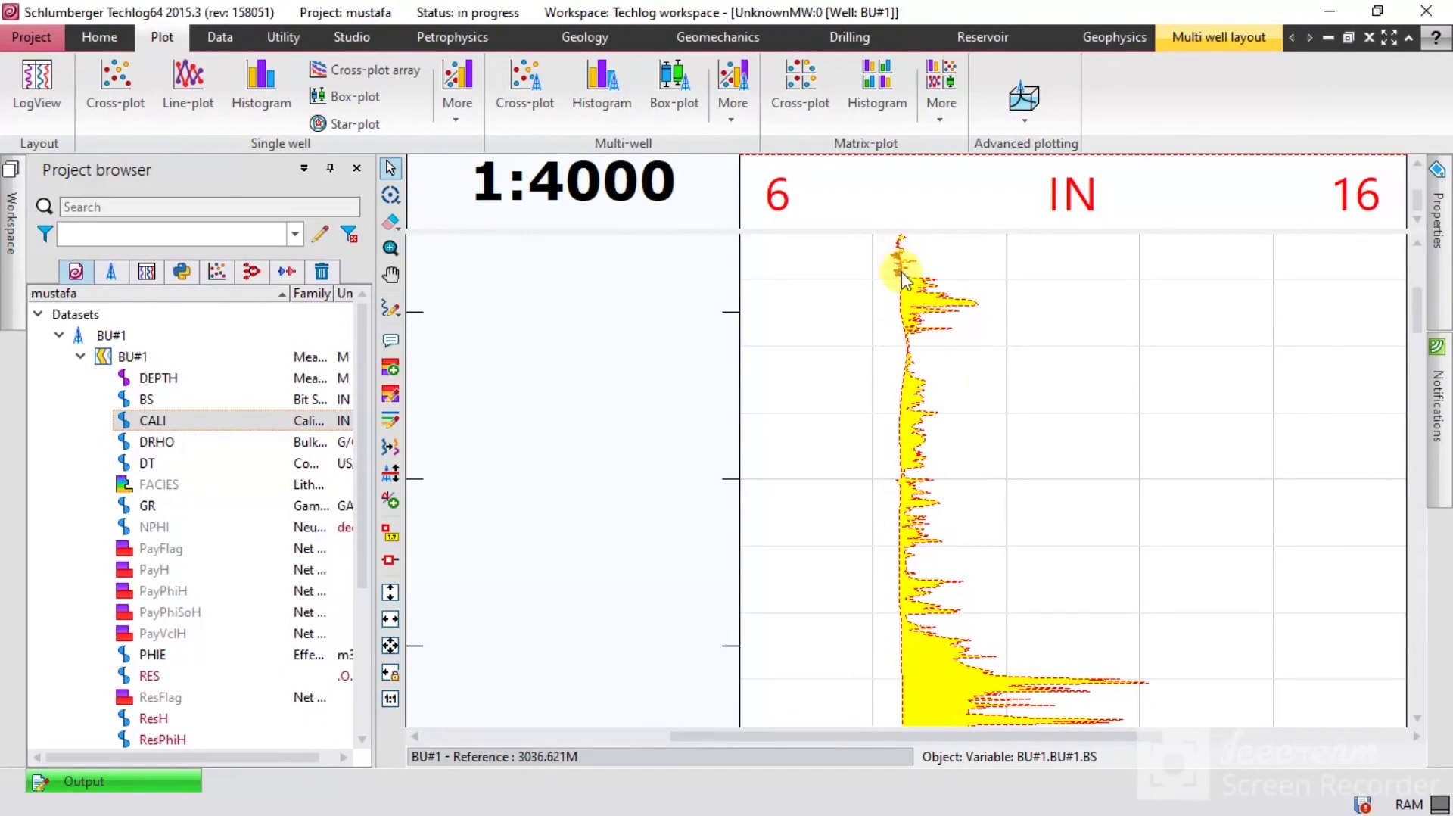
{"action": "scroll", "coordinate": [918, 415], "scroll_direction": "down", "scroll_amount": 3}
{"action": "left_click", "coordinate": [918, 415]}
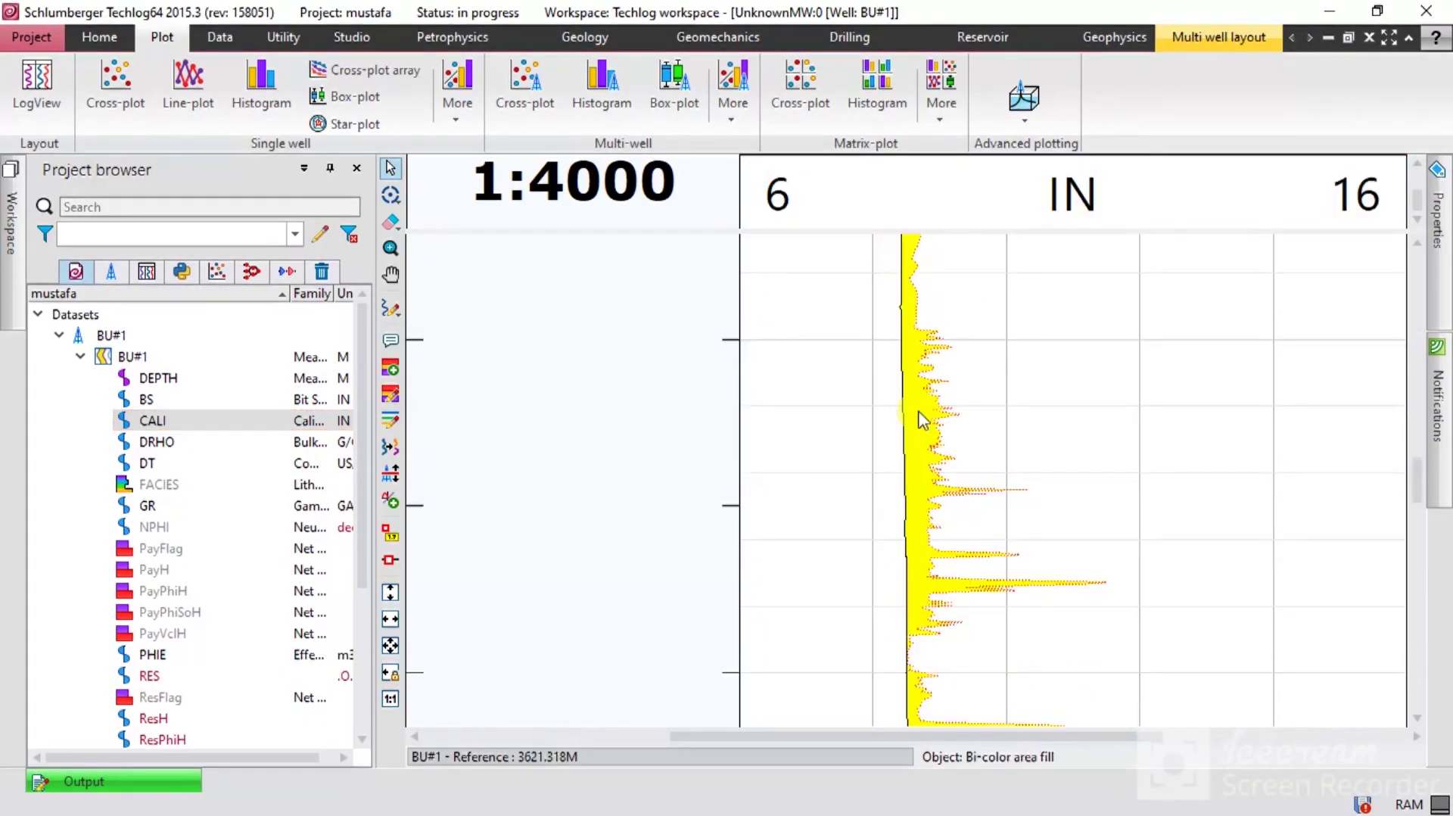
- Rename the bi-color area fill between CALI and BS as caving and enlarge the track header to show its name
{"action": "left_click", "coordinate": [1447, 273]}
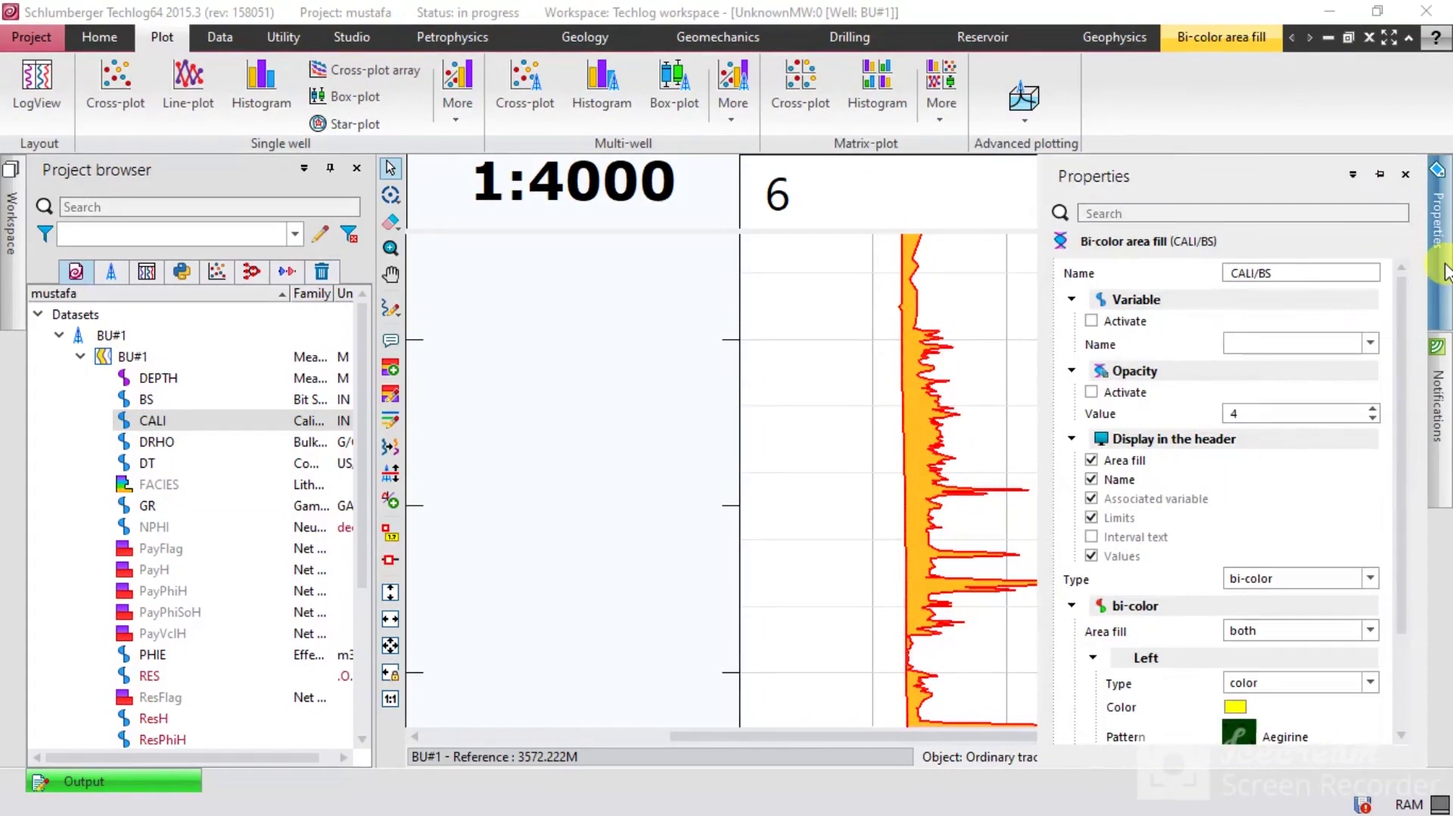
{"action": "left_click", "coordinate": [1279, 275]}
{"action": "left_click_drag", "start_coordinate": [1280, 275], "coordinate": [1221, 274]}
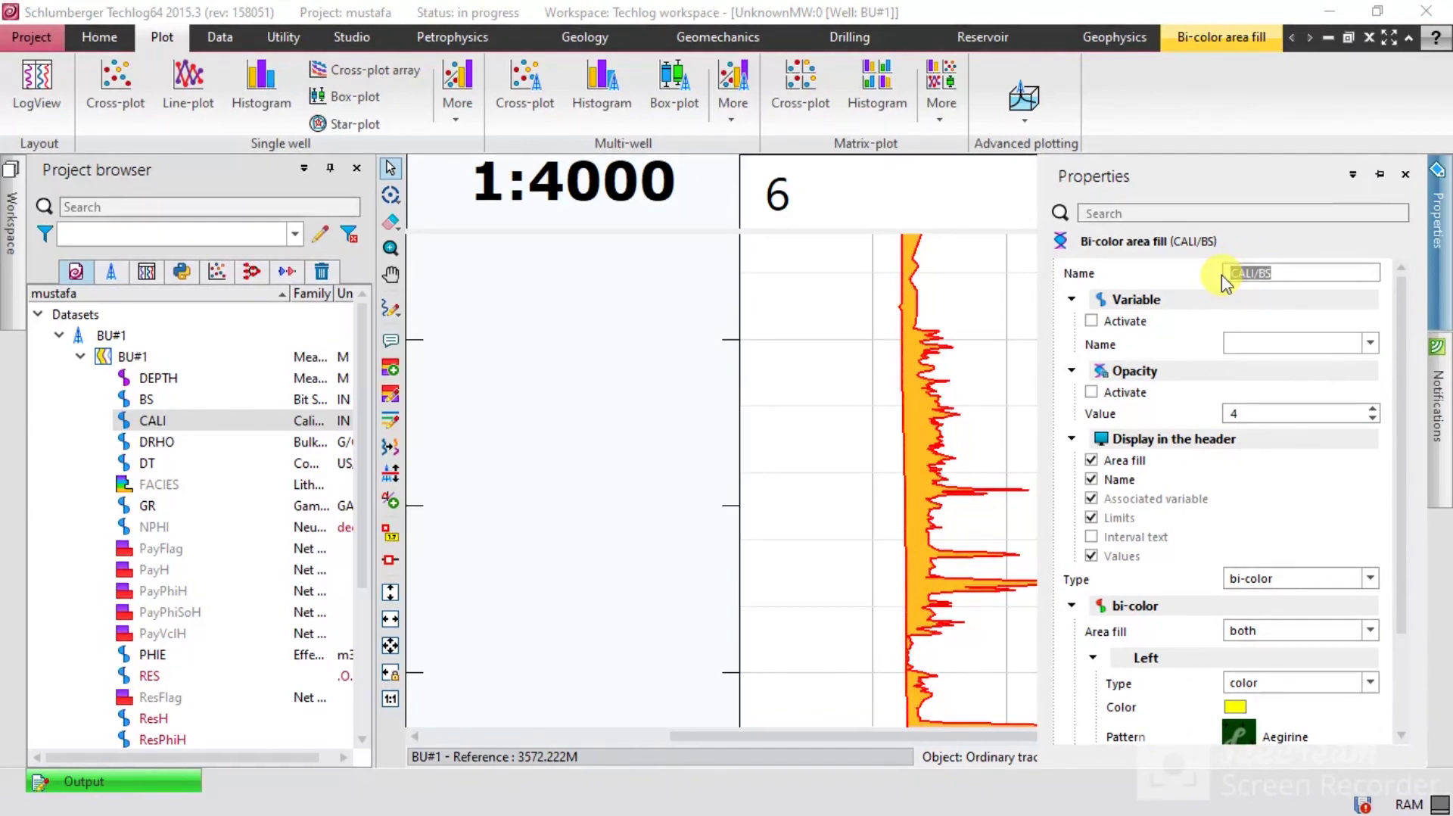
{"action": "type", "text": "caving"}
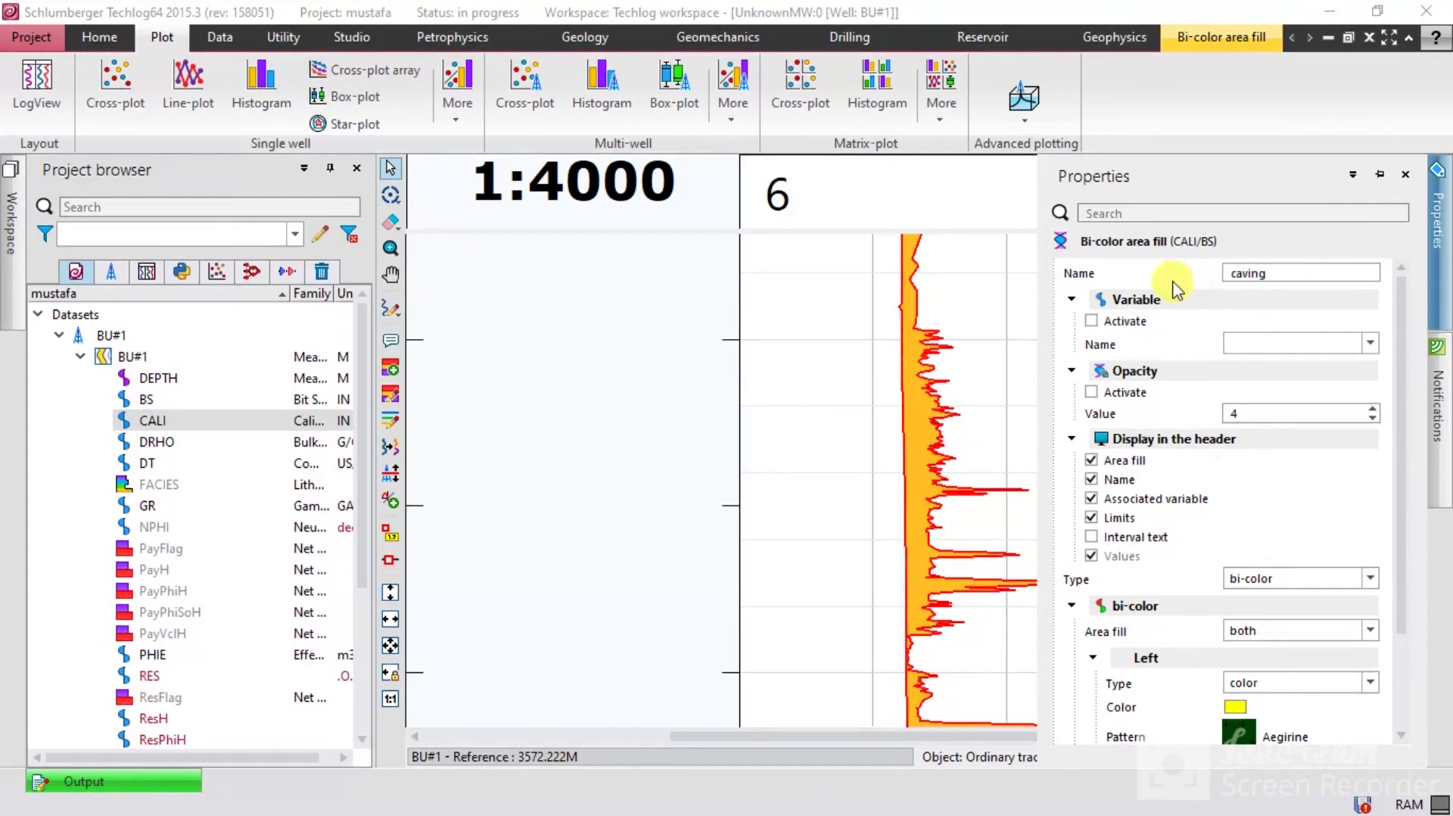
{"action": "left_click", "coordinate": [1012, 265]}
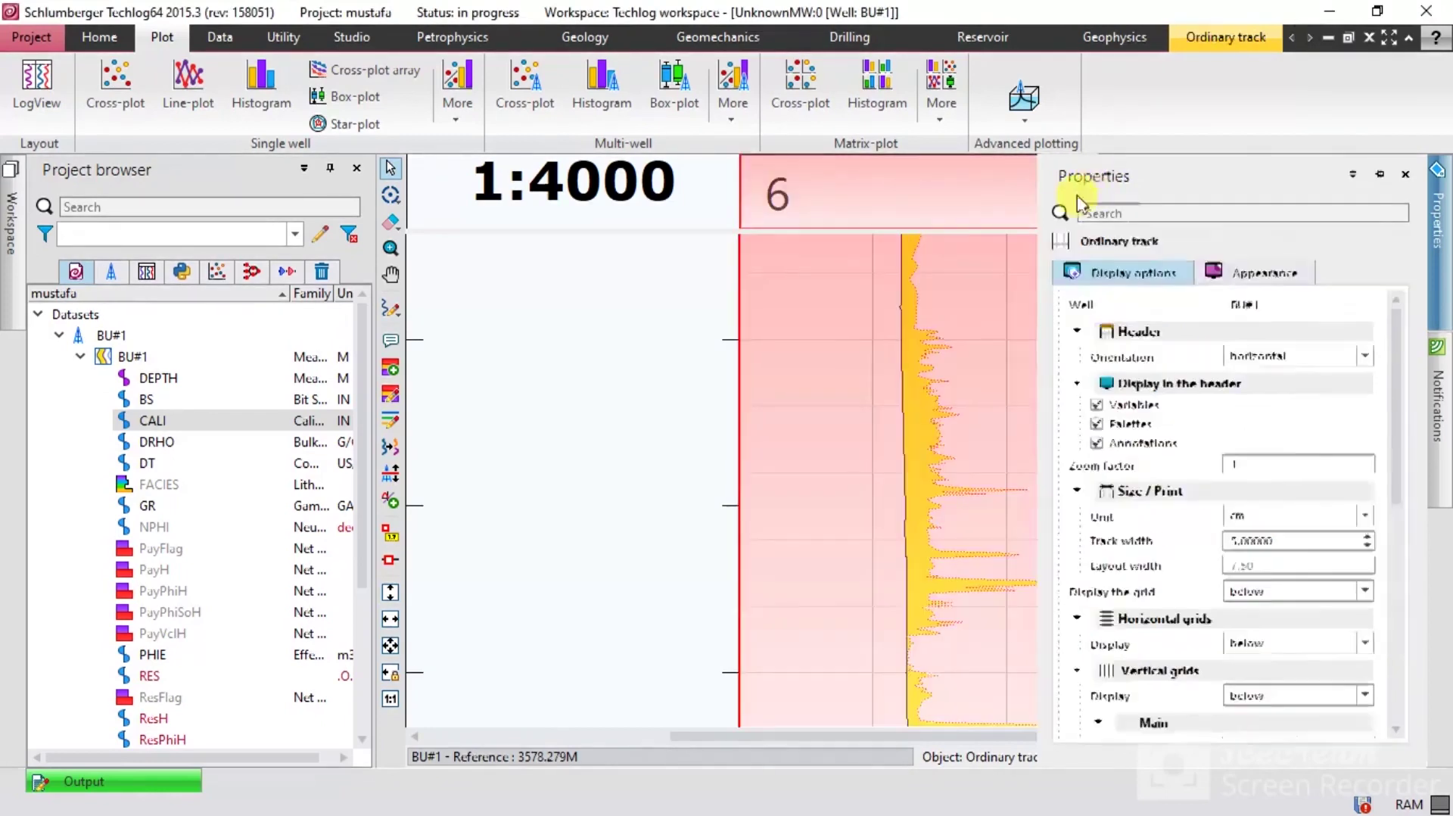
{"action": "left_click_drag", "start_coordinate": [1227, 229], "coordinate": [1151, 560]}
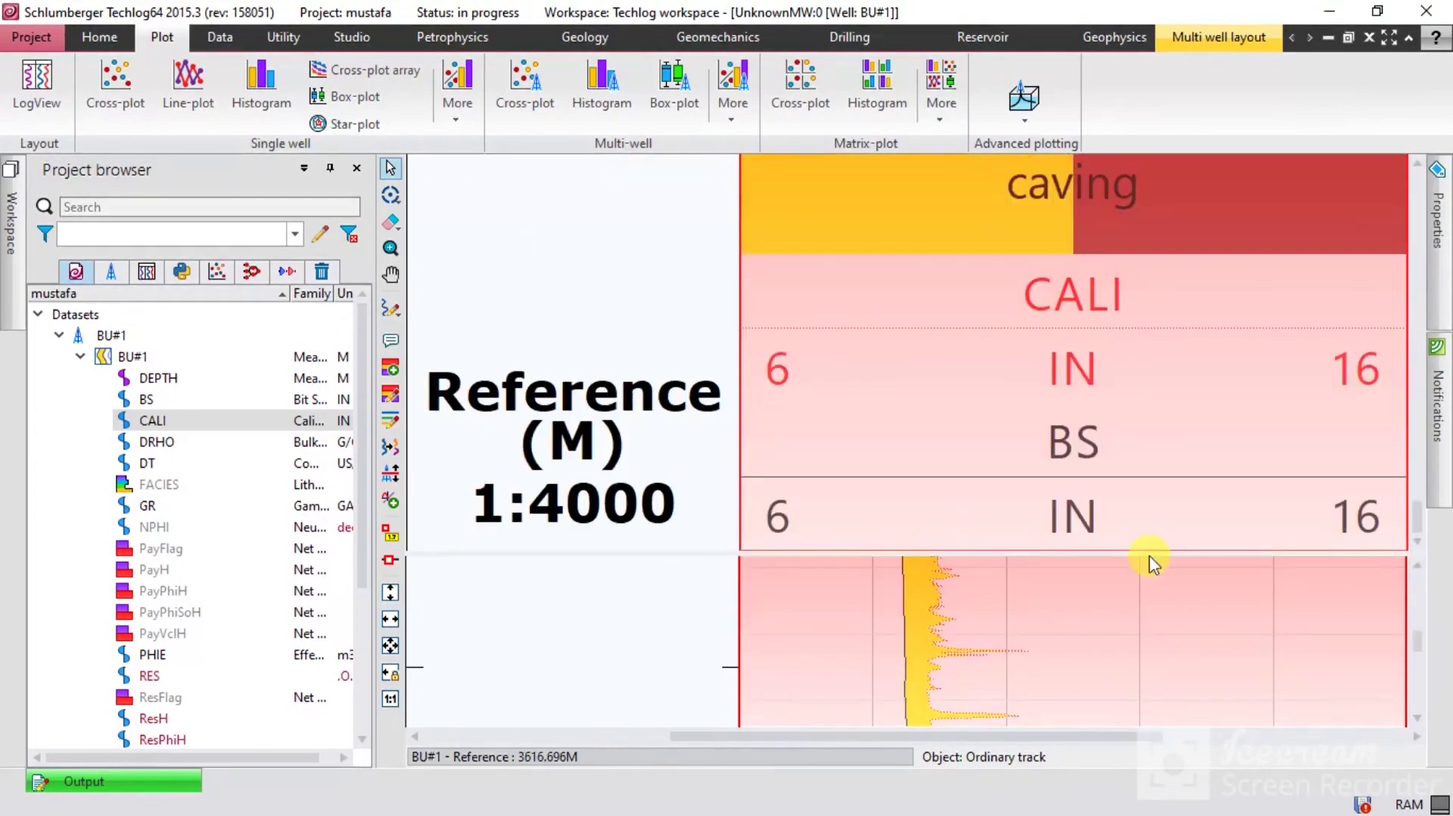
{"action": "left_click", "coordinate": [1052, 236]}
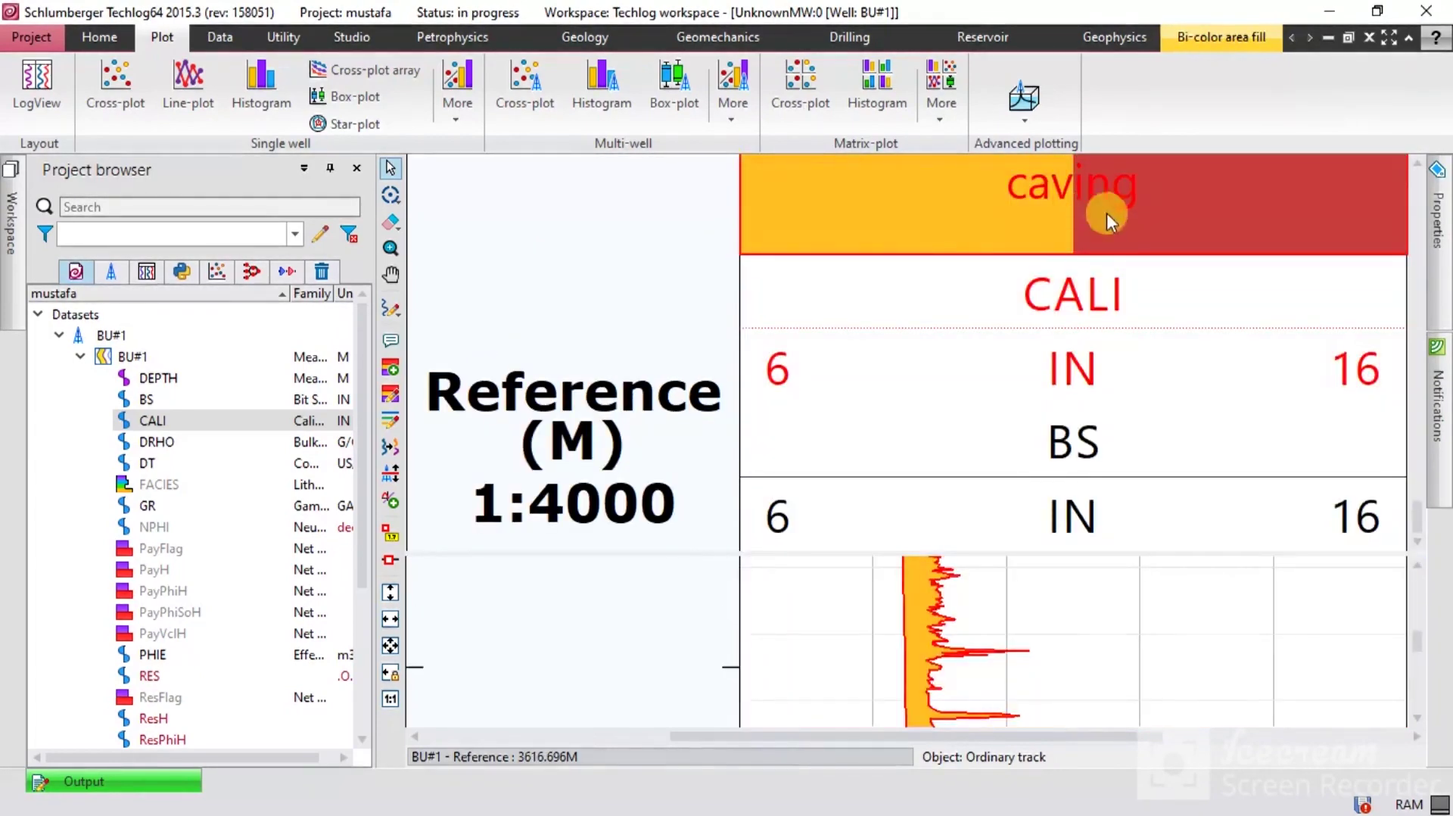
{"action": "key", "text": "ctrl+z"}
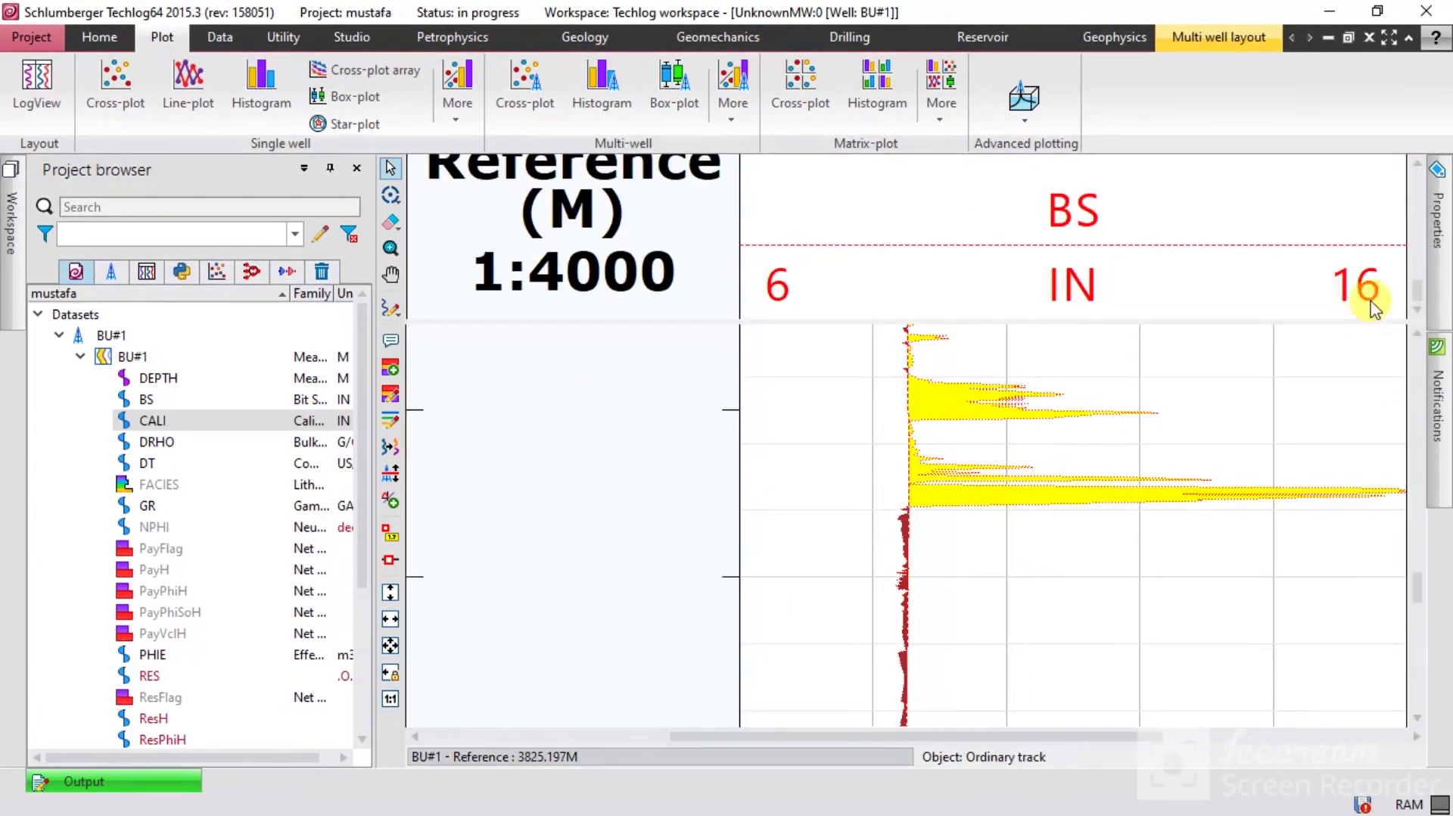
- Try limiting the caving fill to the left area only, then to the right area only
{"action": "double_click", "coordinate": [943, 497]}
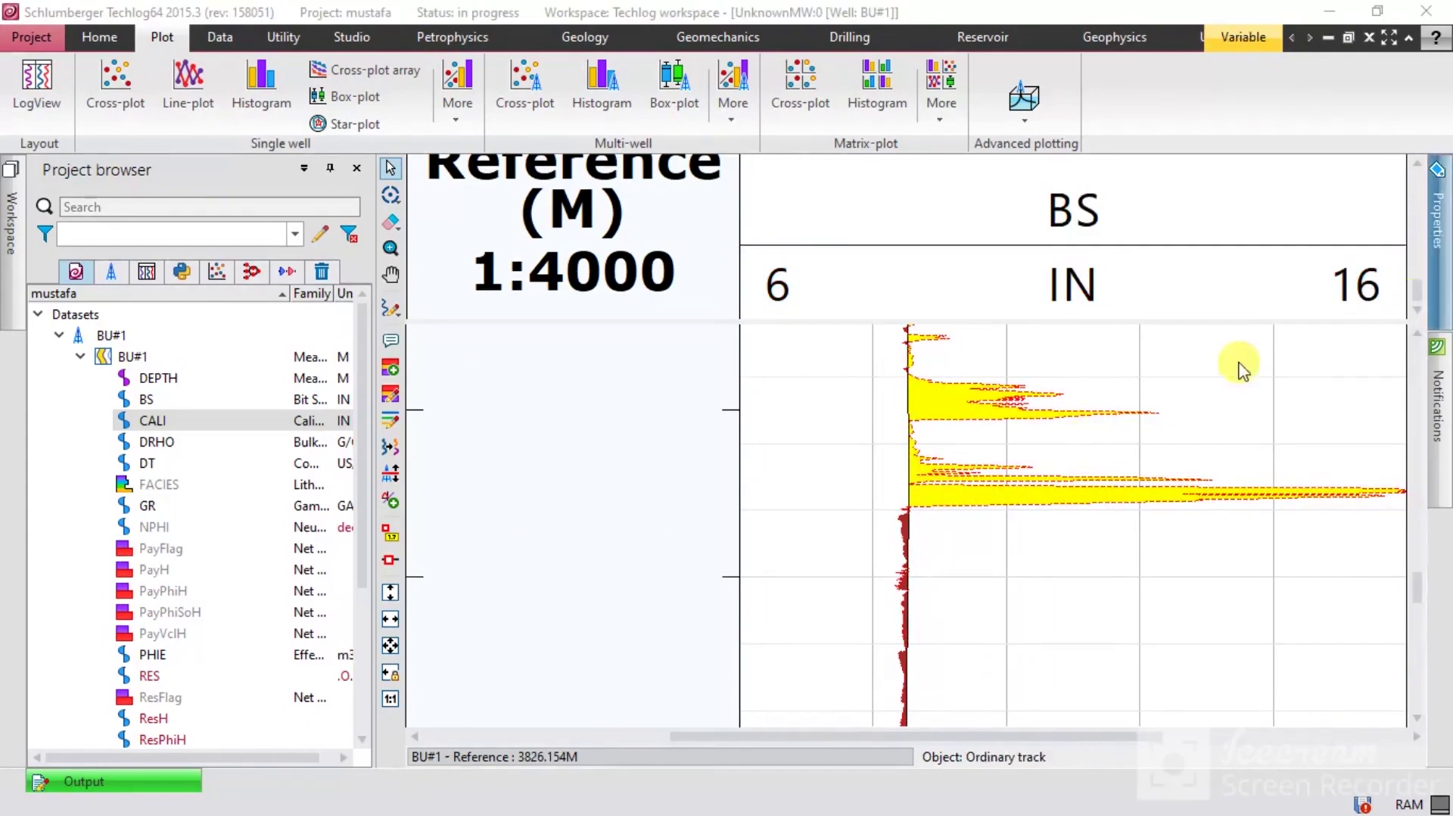
{"action": "left_click", "coordinate": [969, 492]}
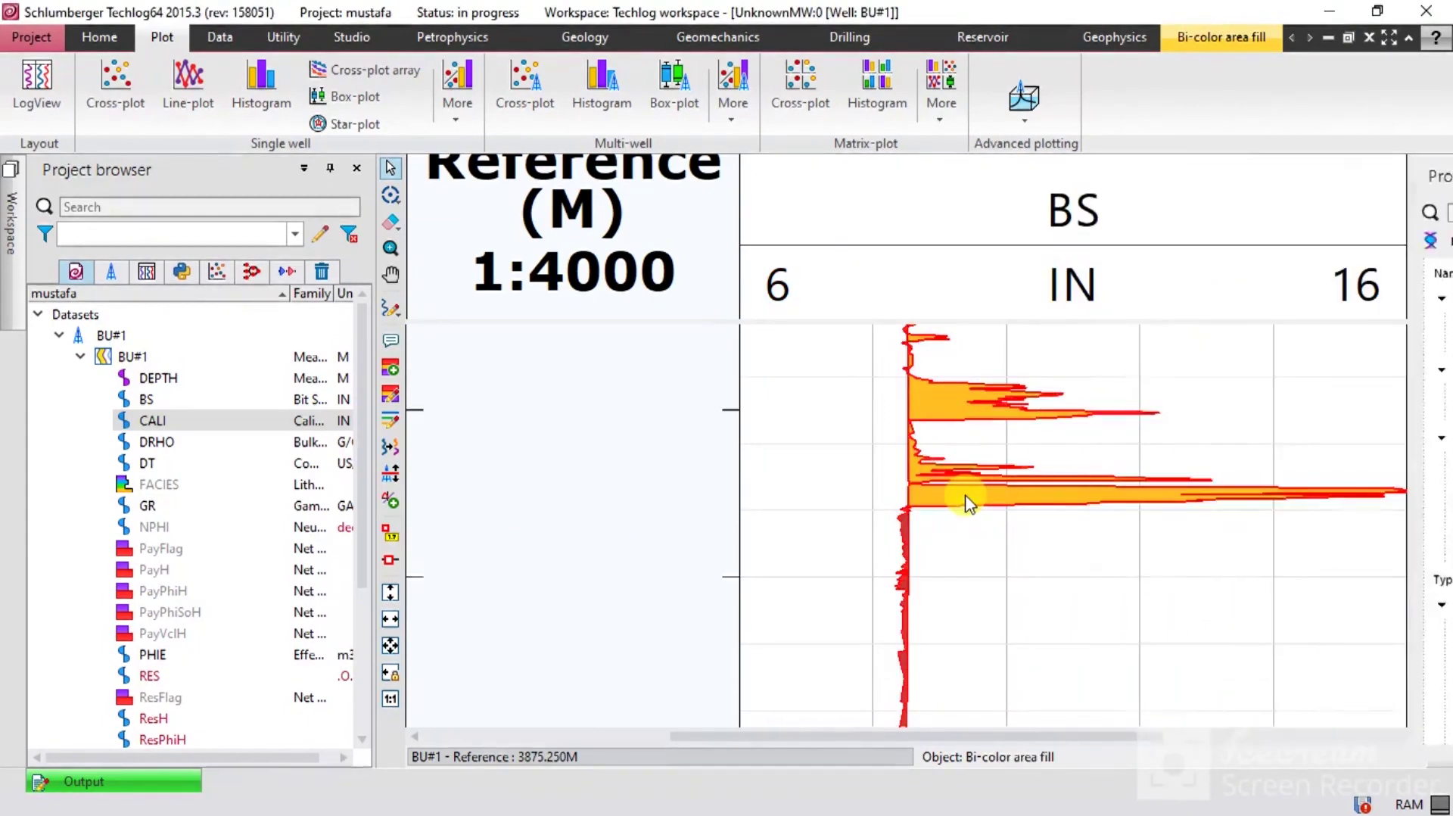
{"action": "left_click", "coordinate": [1447, 250]}
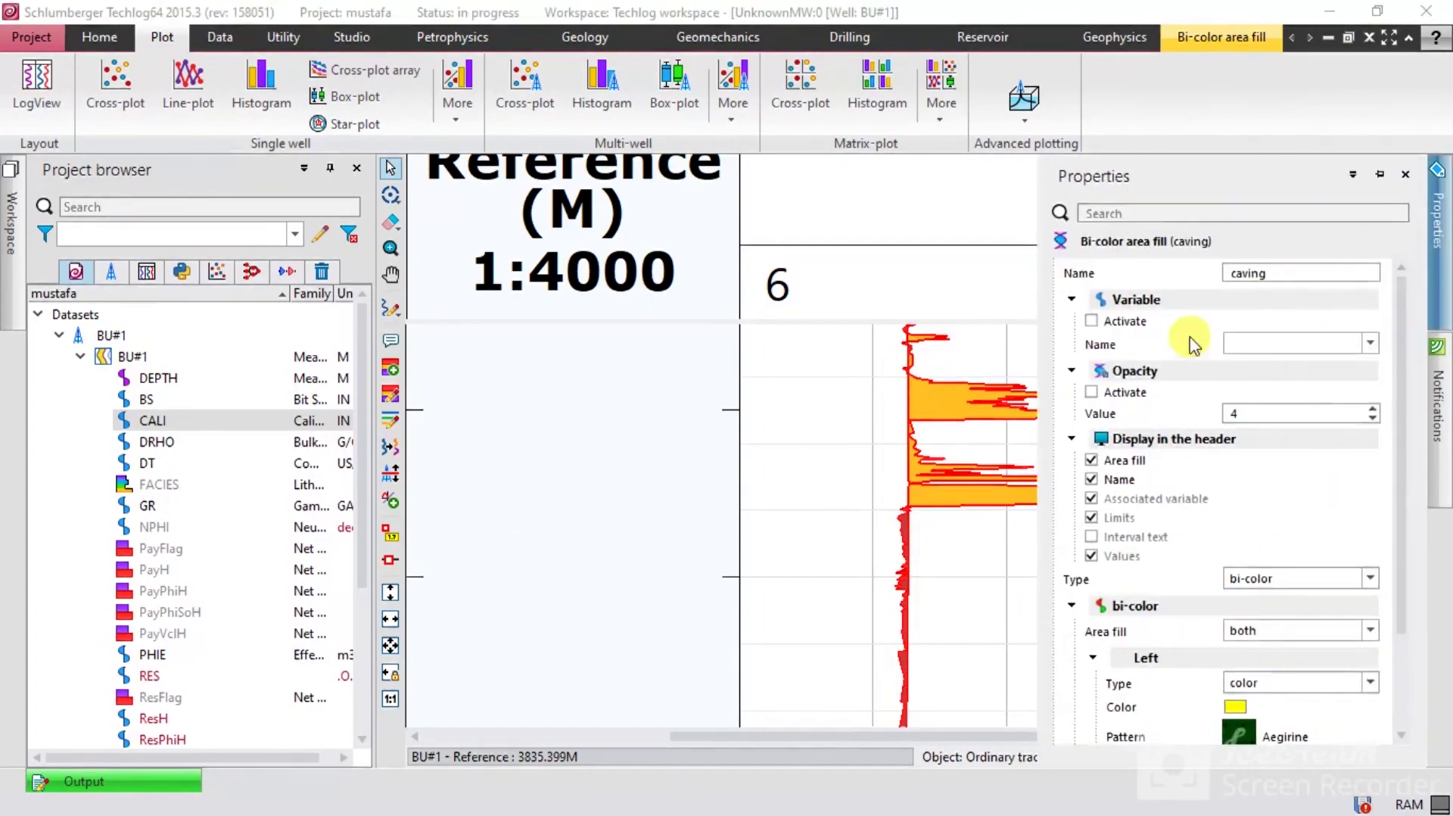
{"action": "scroll", "coordinate": [1149, 424], "scroll_direction": "down", "scroll_amount": 2}
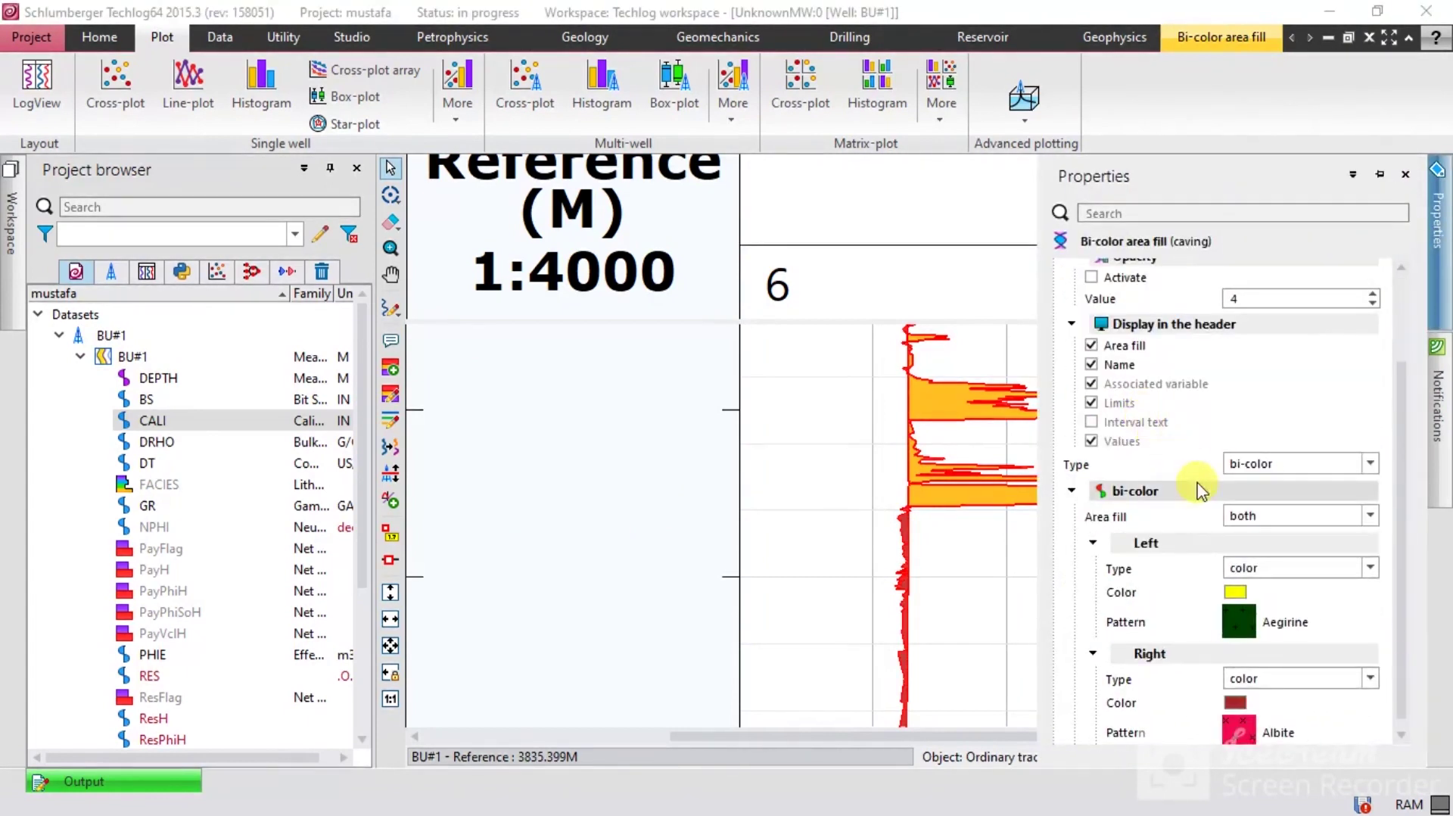
{"action": "left_click", "coordinate": [1248, 465]}
{"action": "left_click", "coordinate": [1249, 489]}
{"action": "left_click", "coordinate": [1242, 516]}
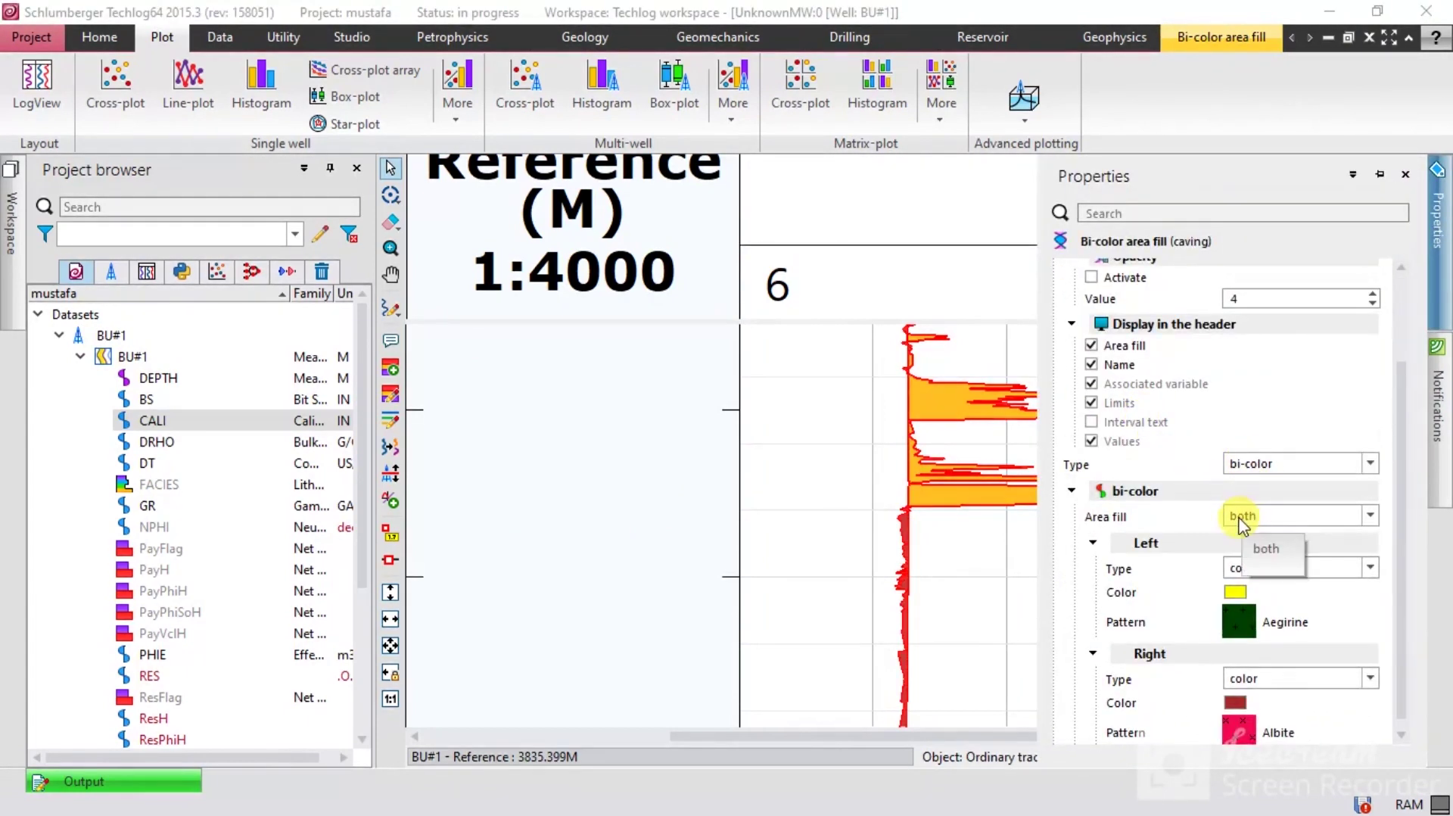
{"action": "left_click", "coordinate": [1093, 518]}
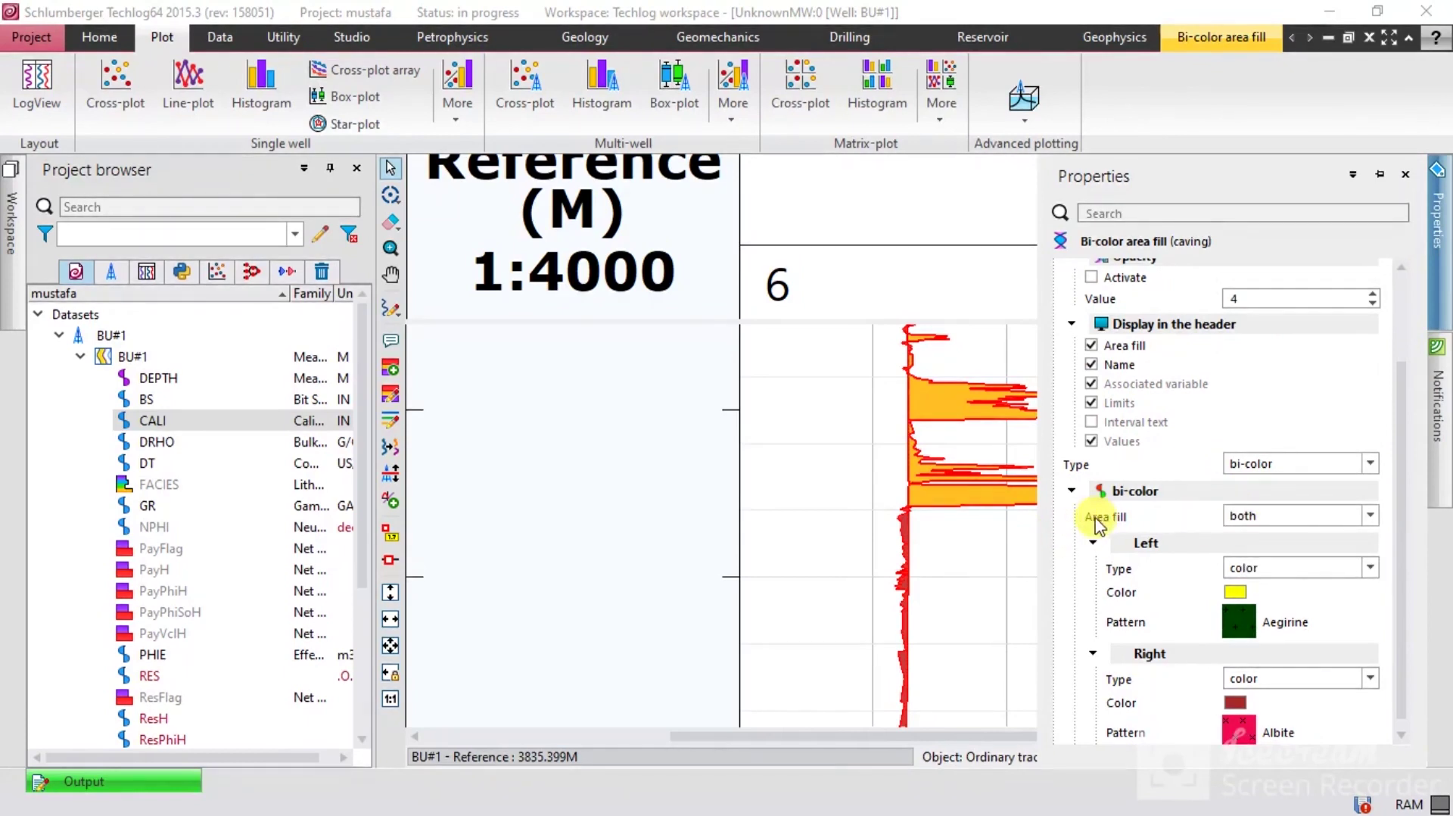
{"action": "left_click", "coordinate": [1238, 518]}
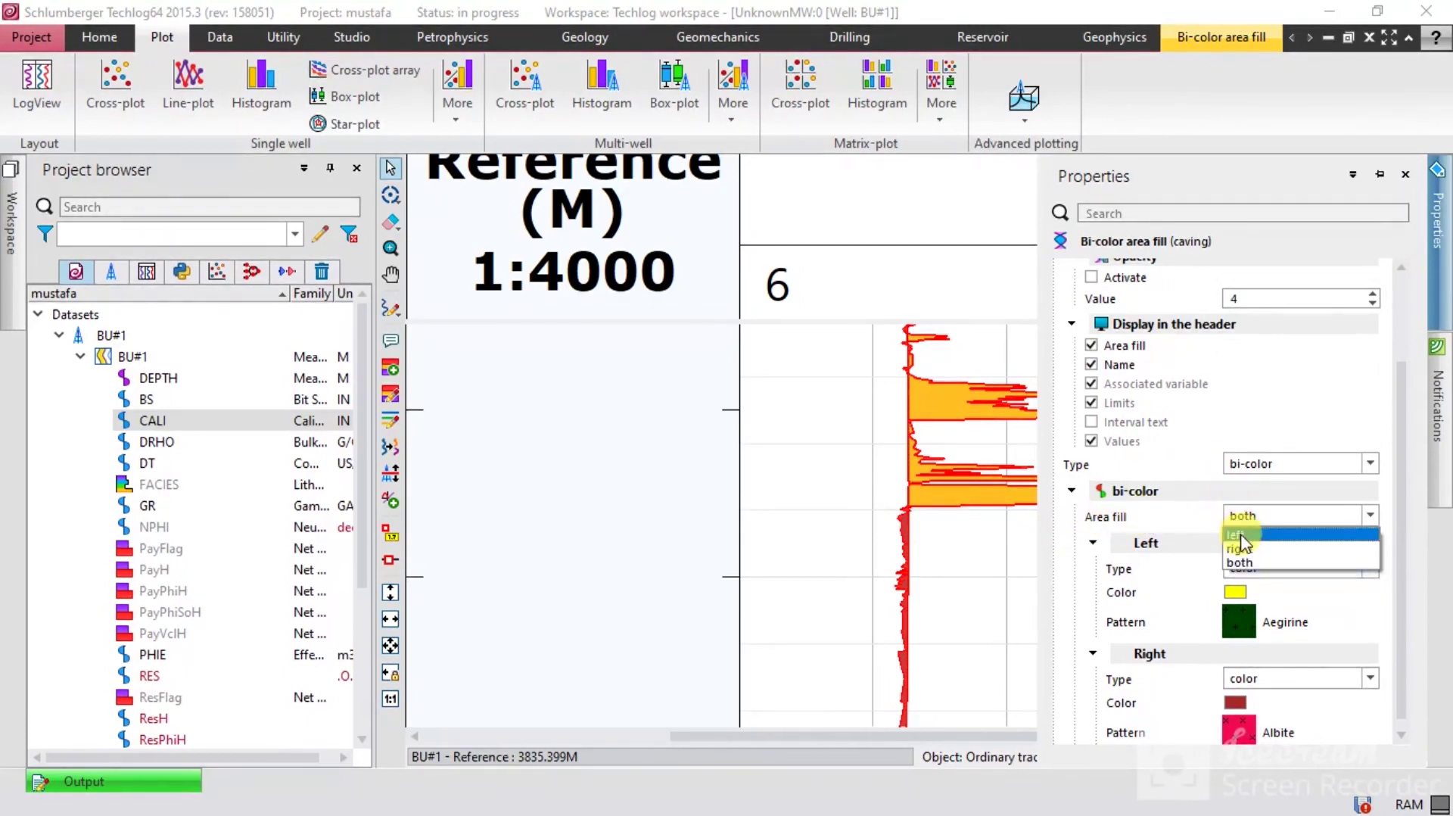
{"action": "left_click", "coordinate": [1241, 535]}
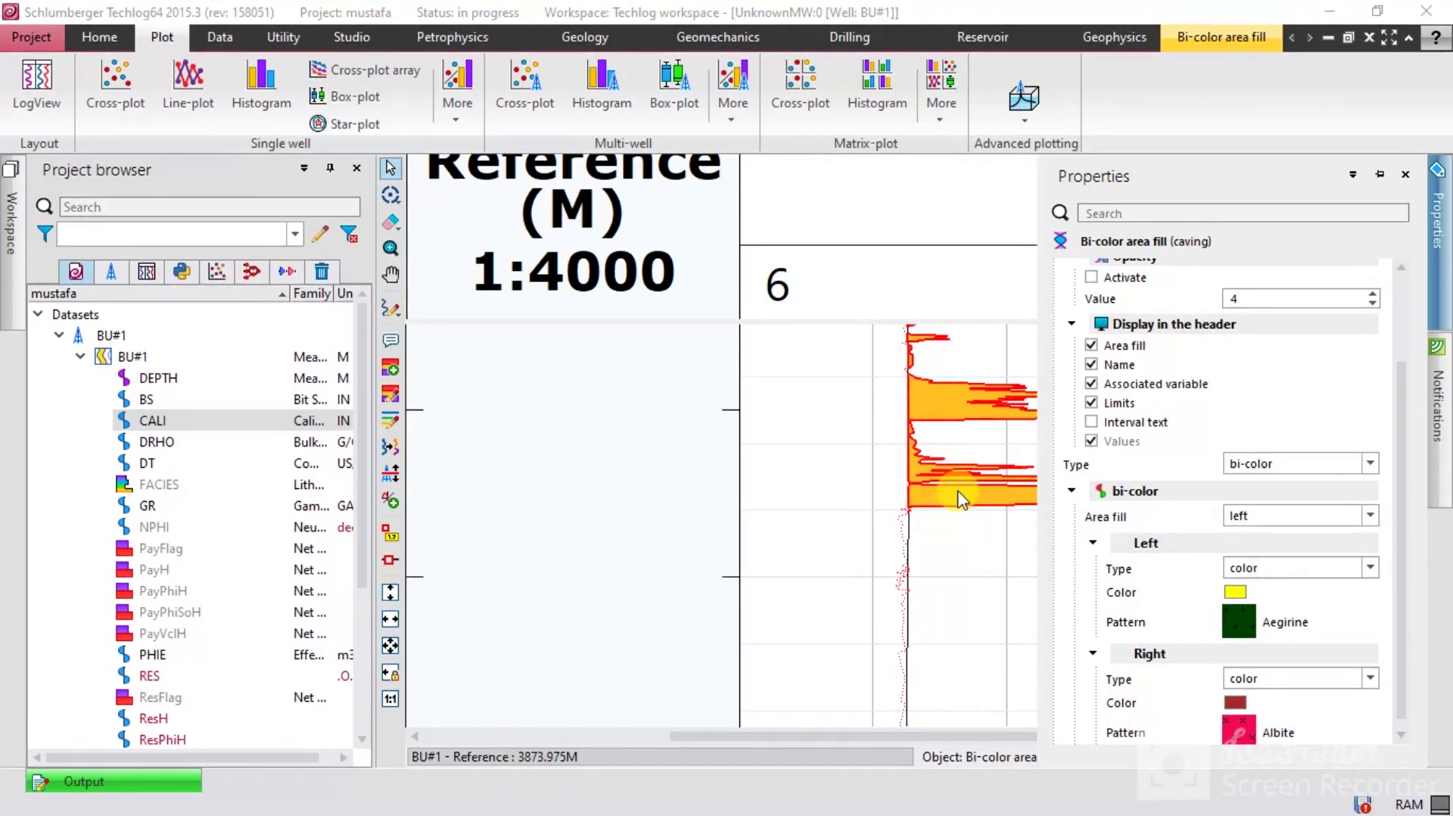
{"action": "left_click", "coordinate": [1242, 516]}
{"action": "left_click", "coordinate": [1240, 549]}
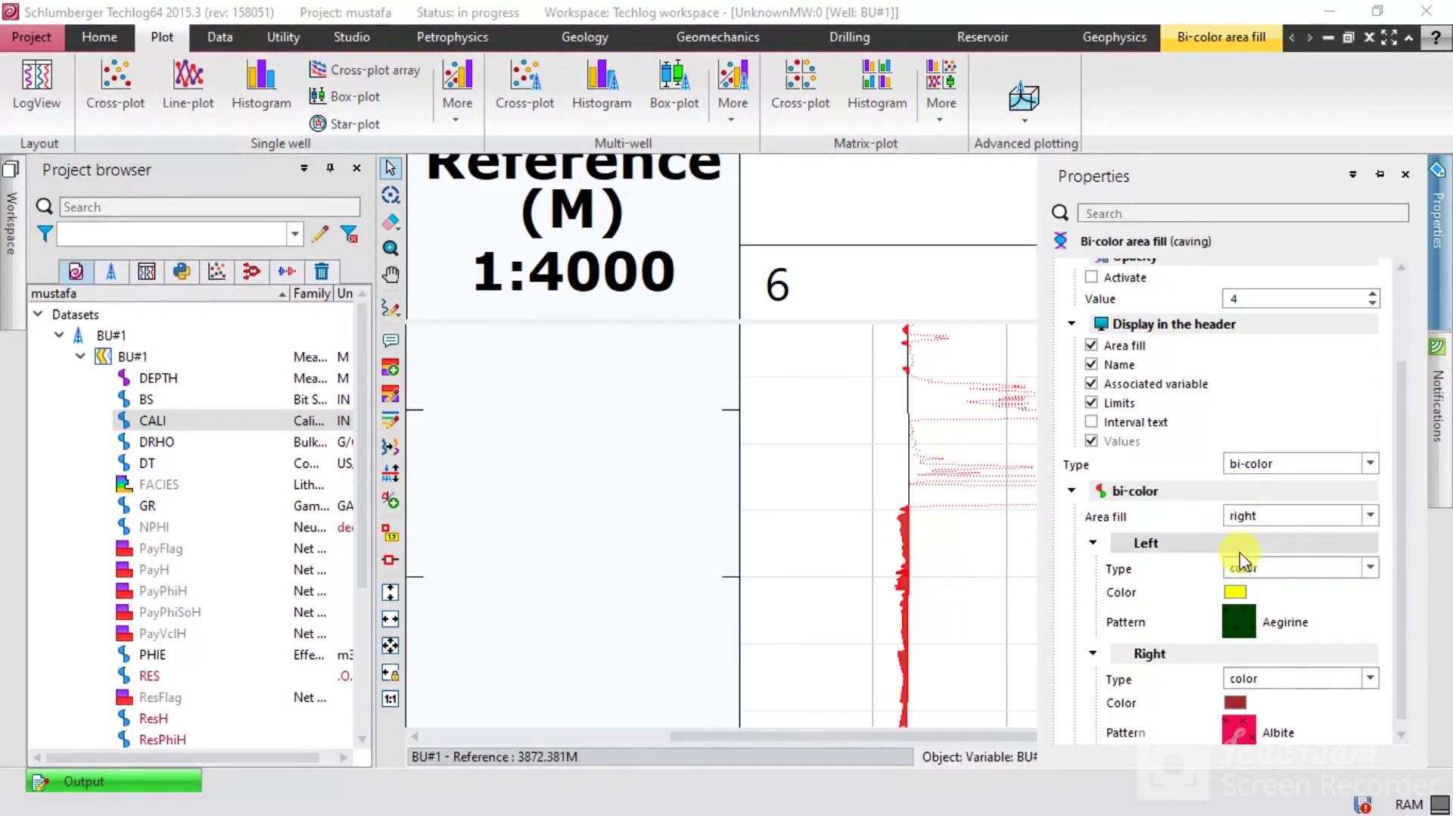
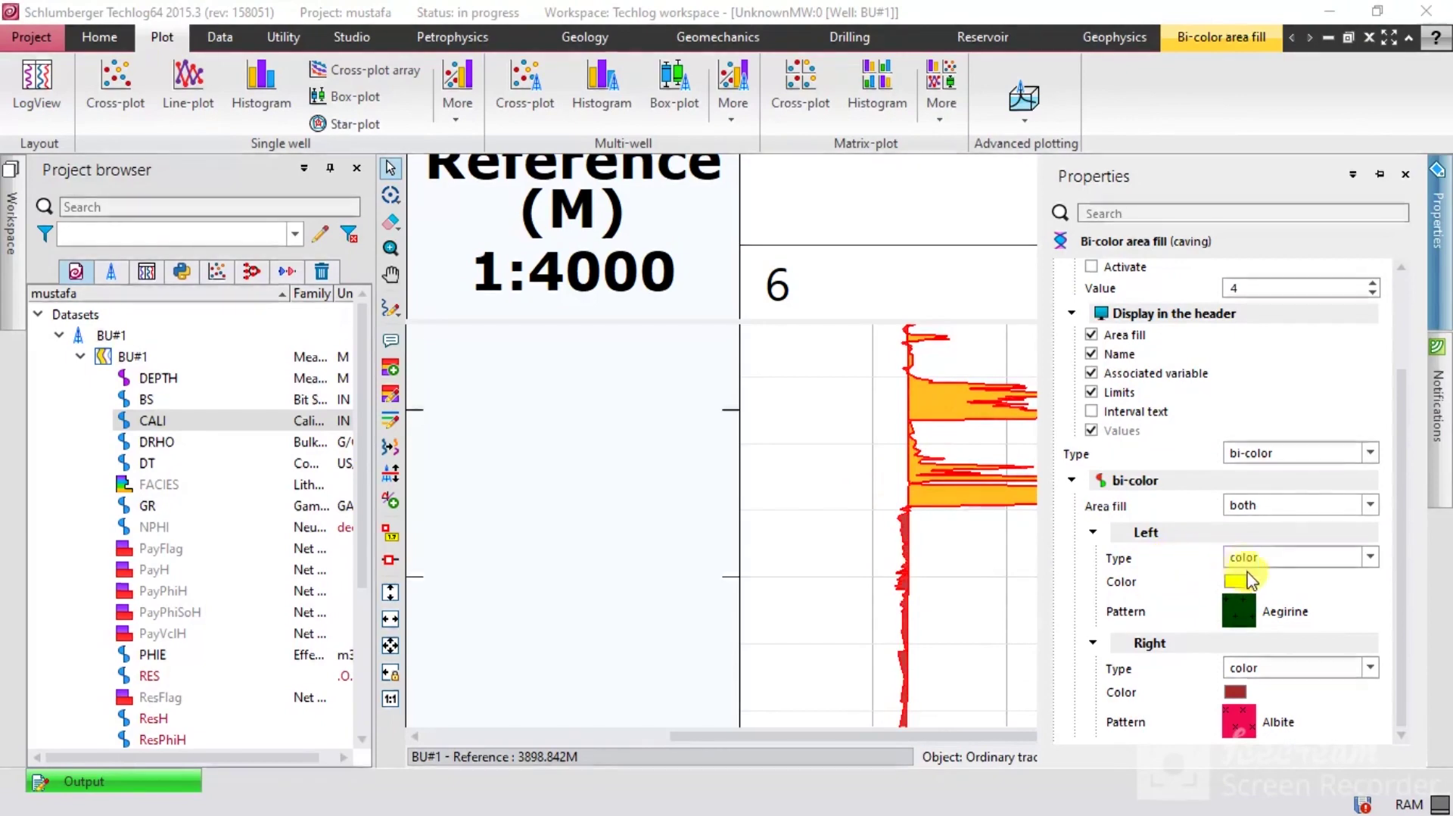
- Set the left side of the caving fill to the pattern type and apply a green pattern with black dashes
{"action": "left_click", "coordinate": [1244, 614]}
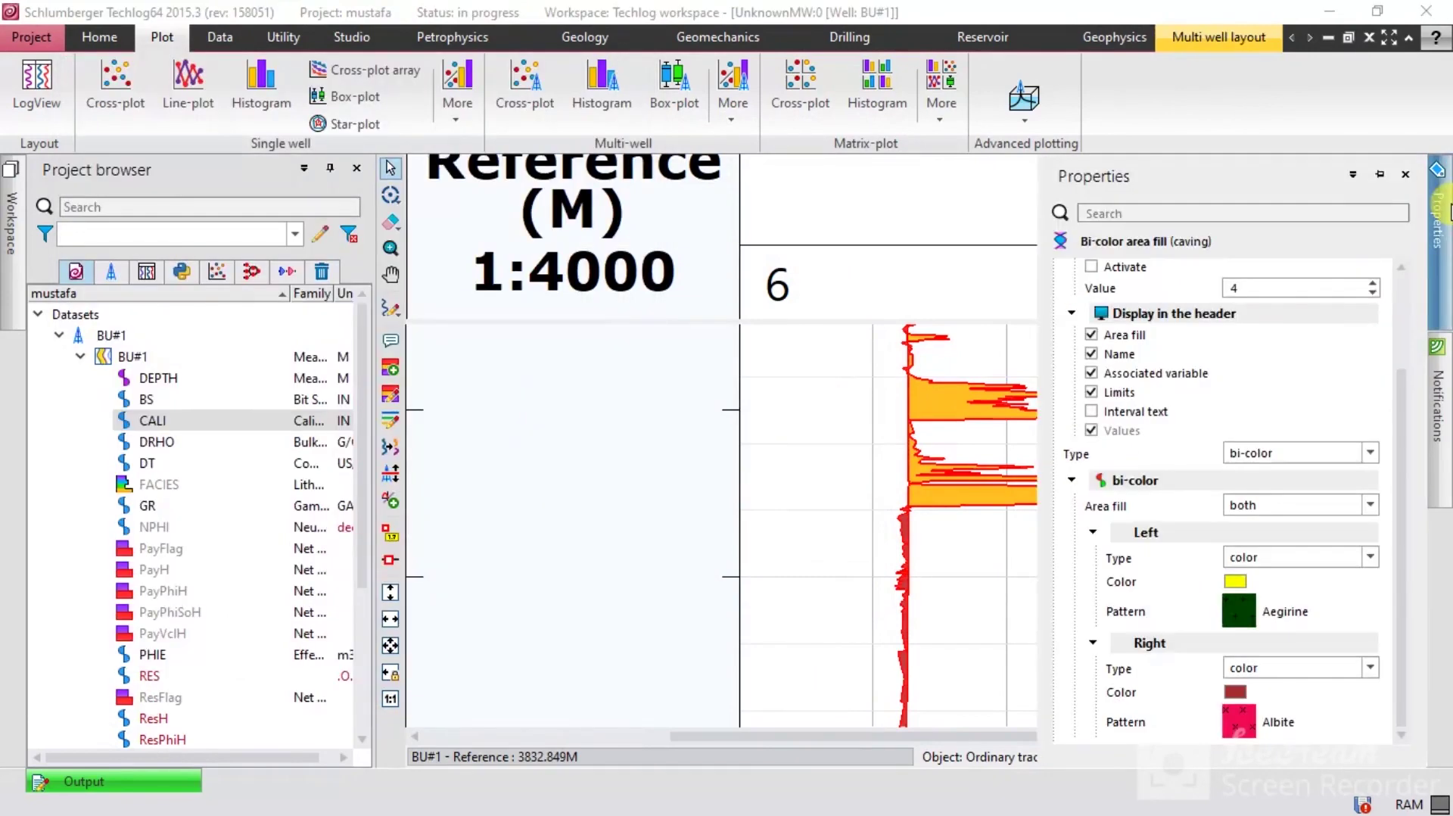
{"action": "left_click", "coordinate": [1267, 560]}
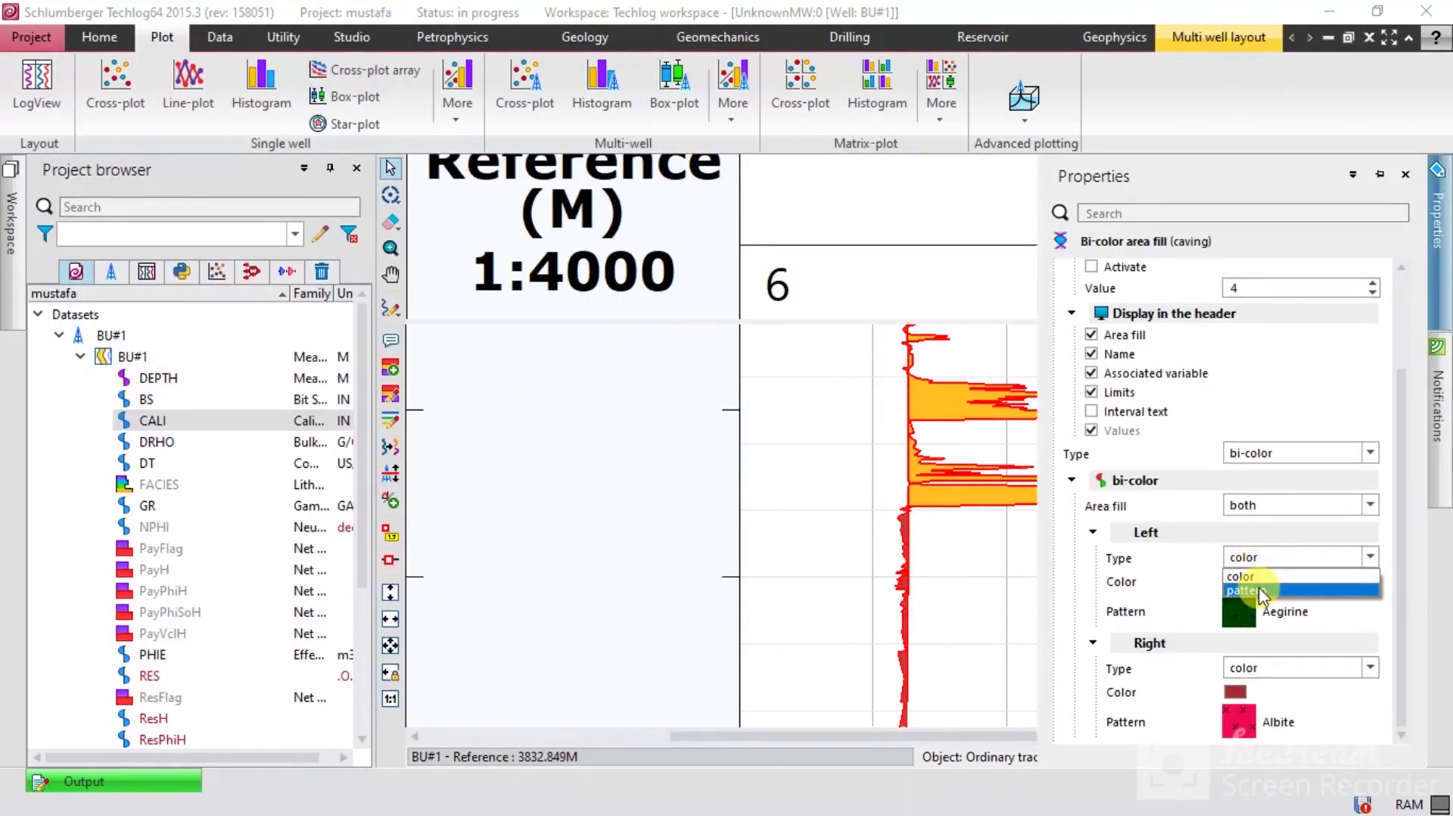
{"action": "left_click", "coordinate": [1260, 591]}
{"action": "left_click", "coordinate": [1246, 605]}
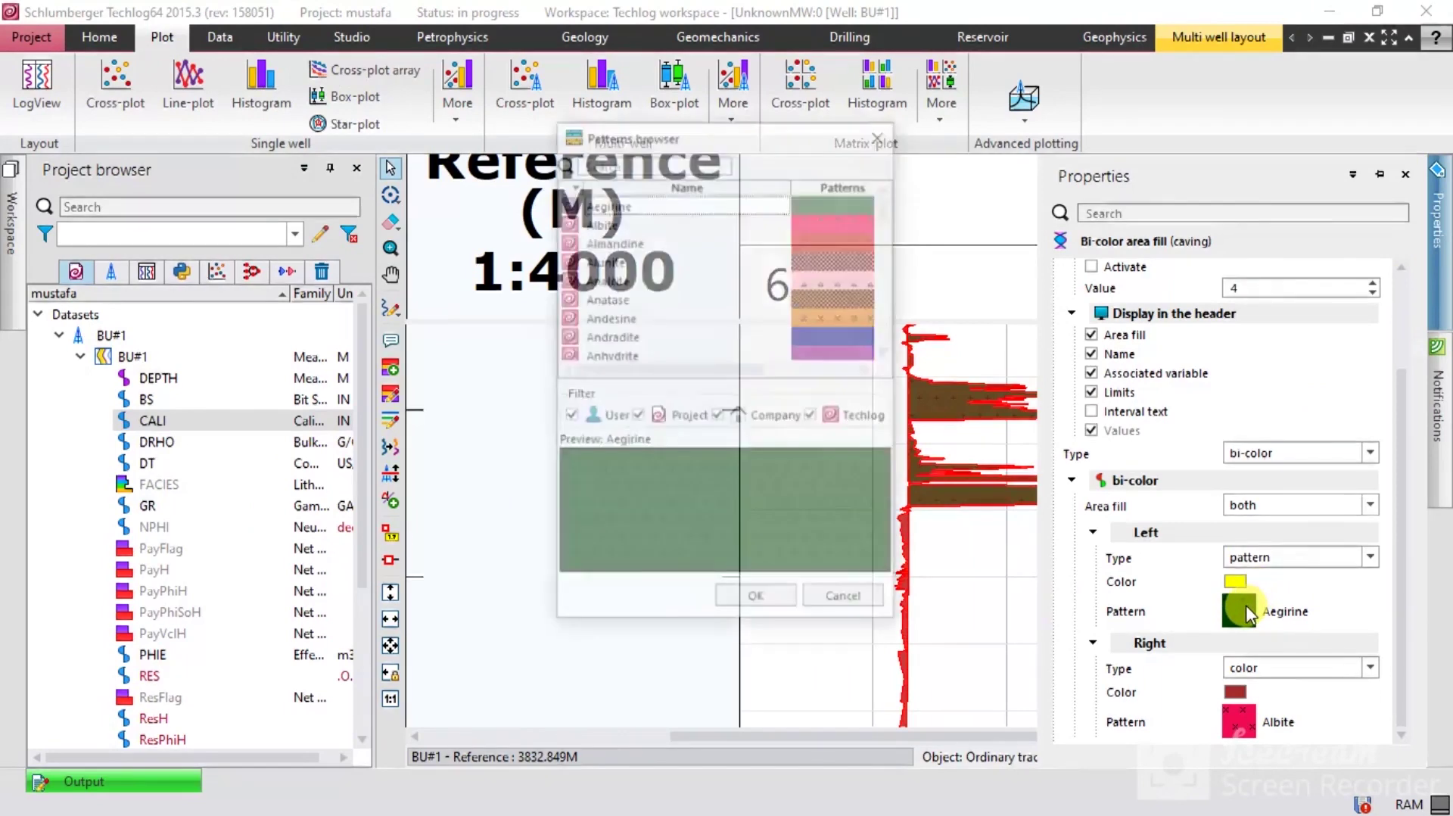
{"action": "scroll", "coordinate": [766, 301], "scroll_direction": "down", "scroll_amount": 20}
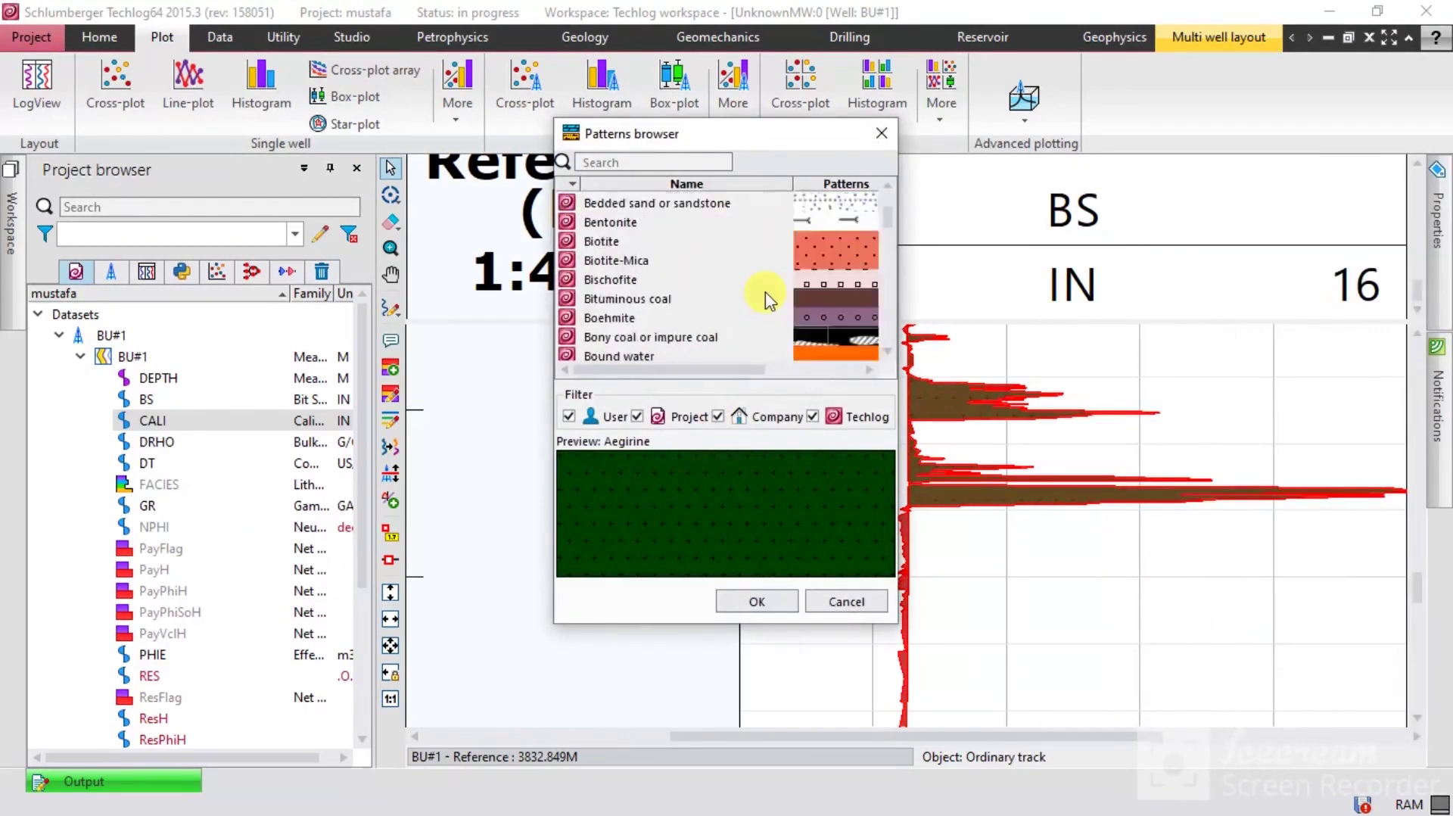
{"action": "double_click", "coordinate": [767, 301]}
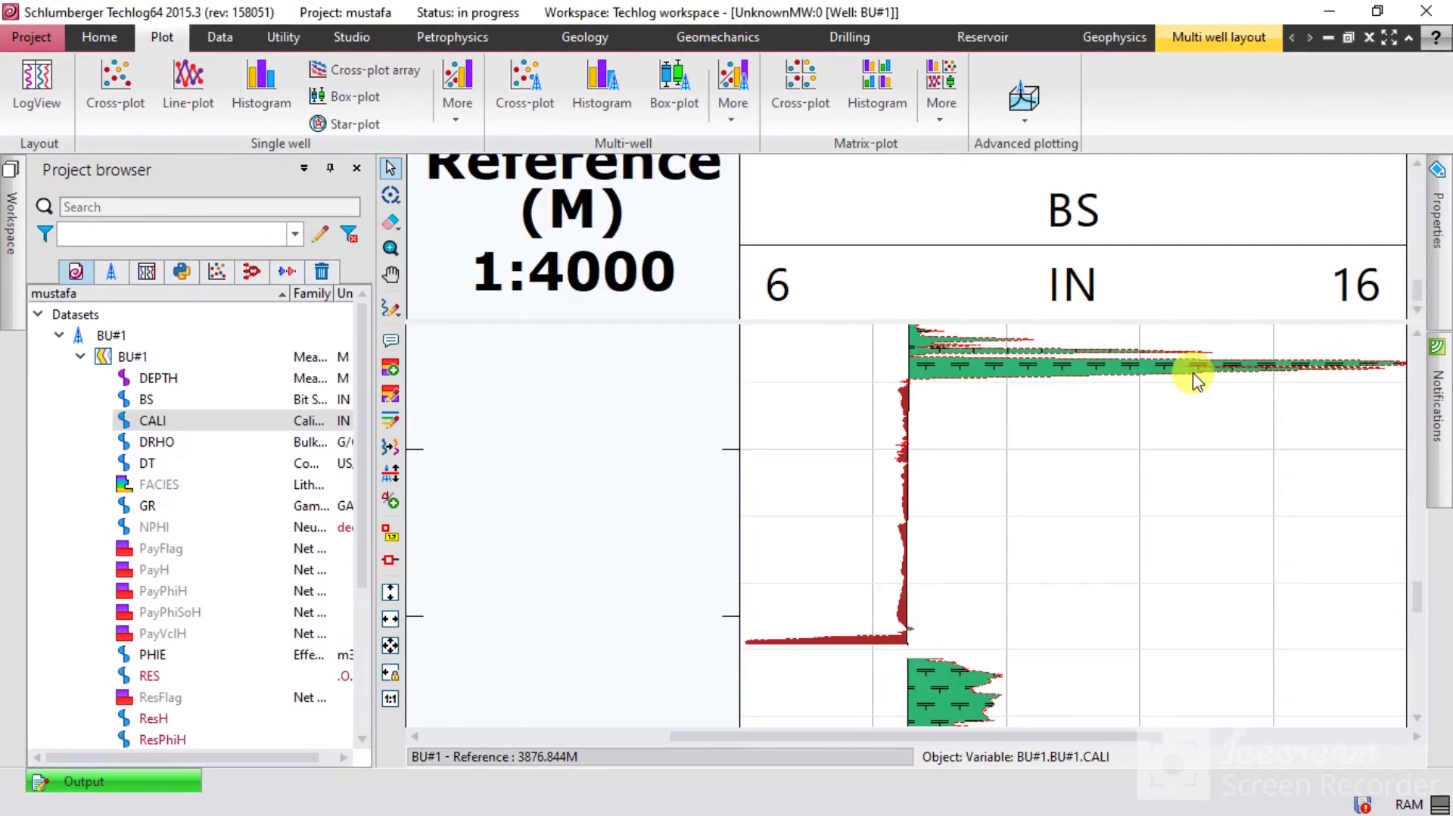
- Change the CALI curve's color to black (#000000) and deselect the curve to check the result
{"action": "left_click", "coordinate": [1190, 379]}
{"action": "left_click", "coordinate": [1444, 253]}
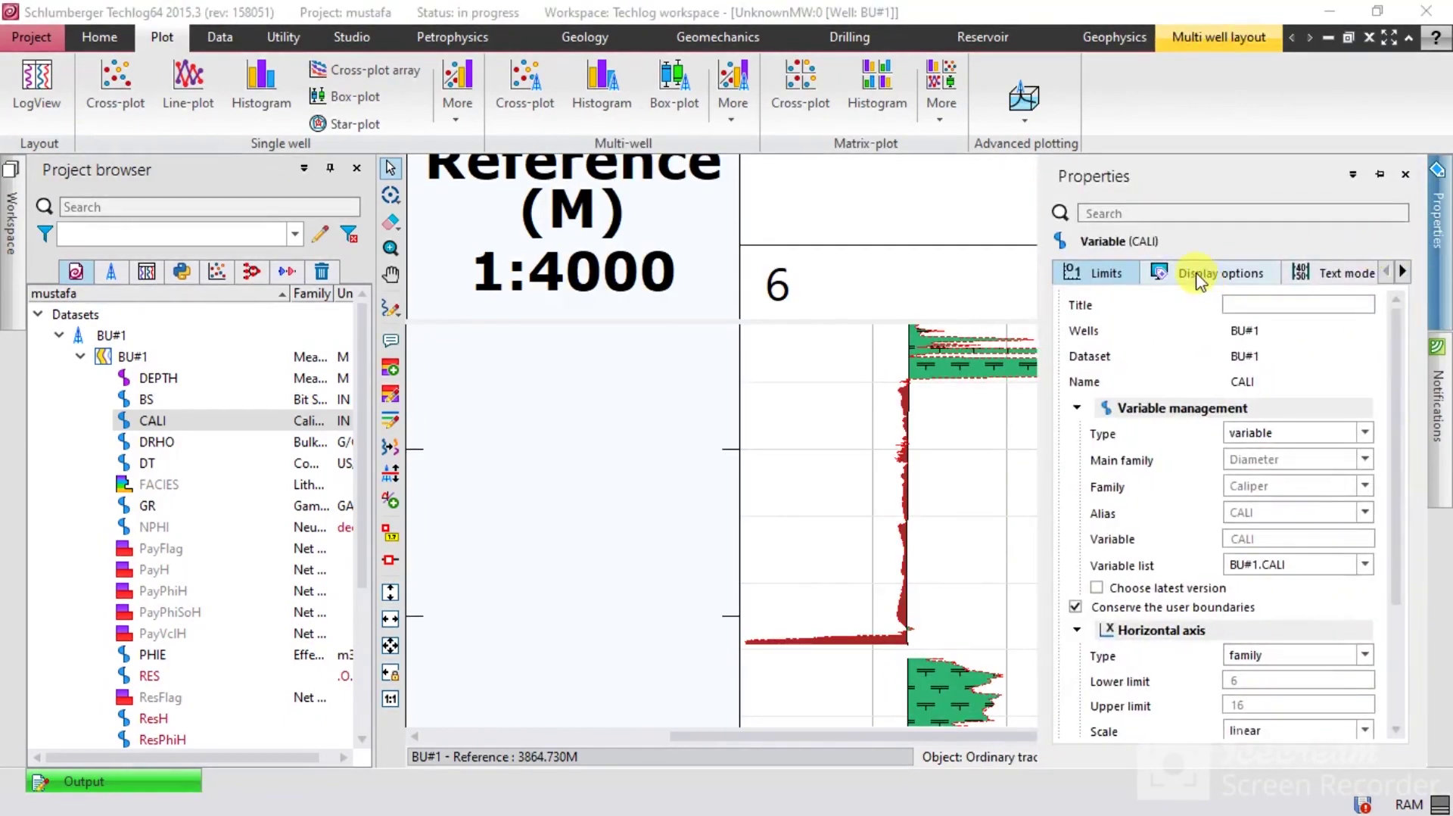
{"action": "left_click", "coordinate": [1182, 278]}
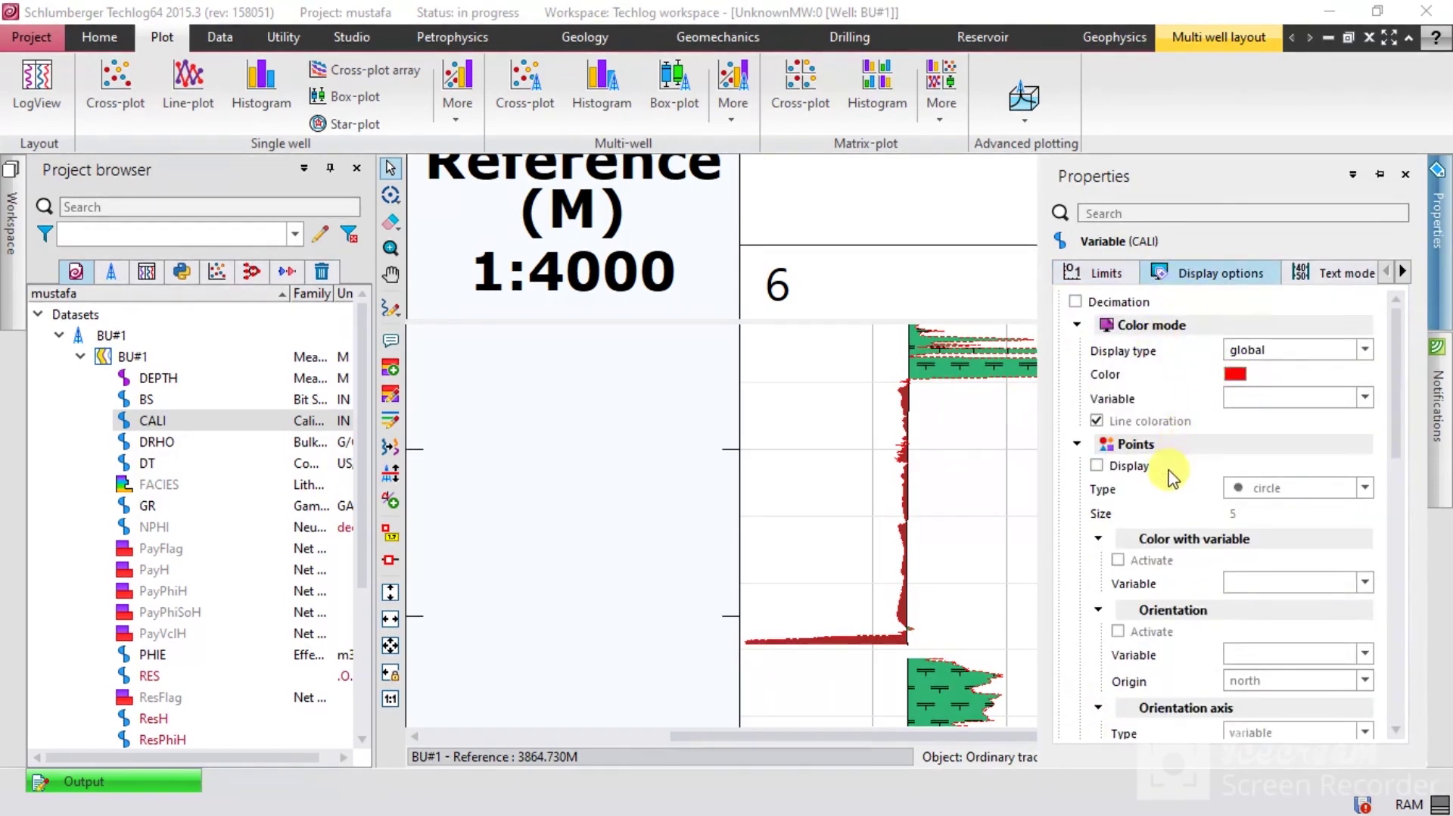
{"action": "scroll", "coordinate": [1136, 477], "scroll_direction": "down", "scroll_amount": 10}
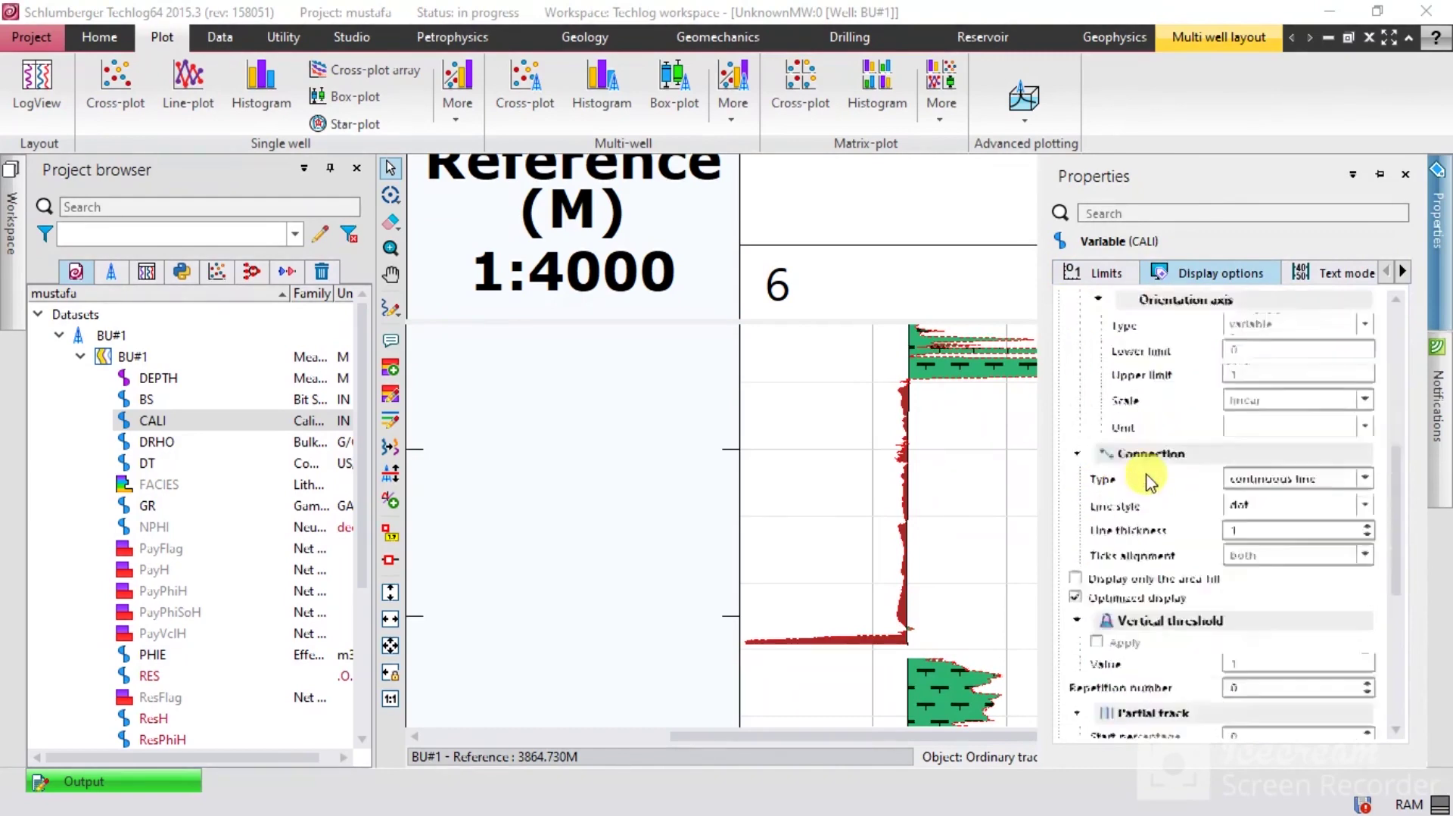
{"action": "scroll", "coordinate": [1150, 481], "scroll_direction": "up", "scroll_amount": 10}
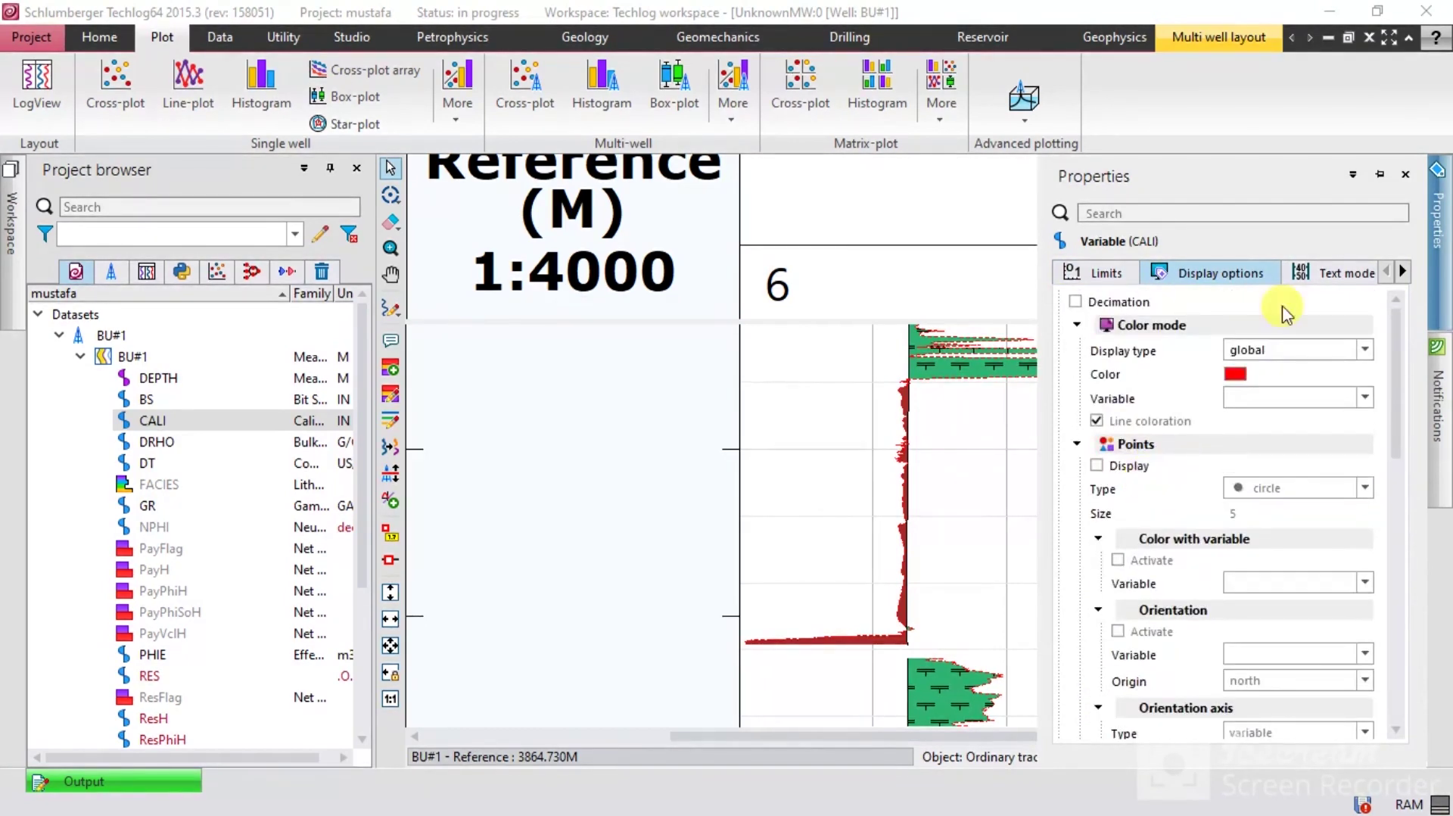
{"action": "left_click", "coordinate": [1236, 374]}
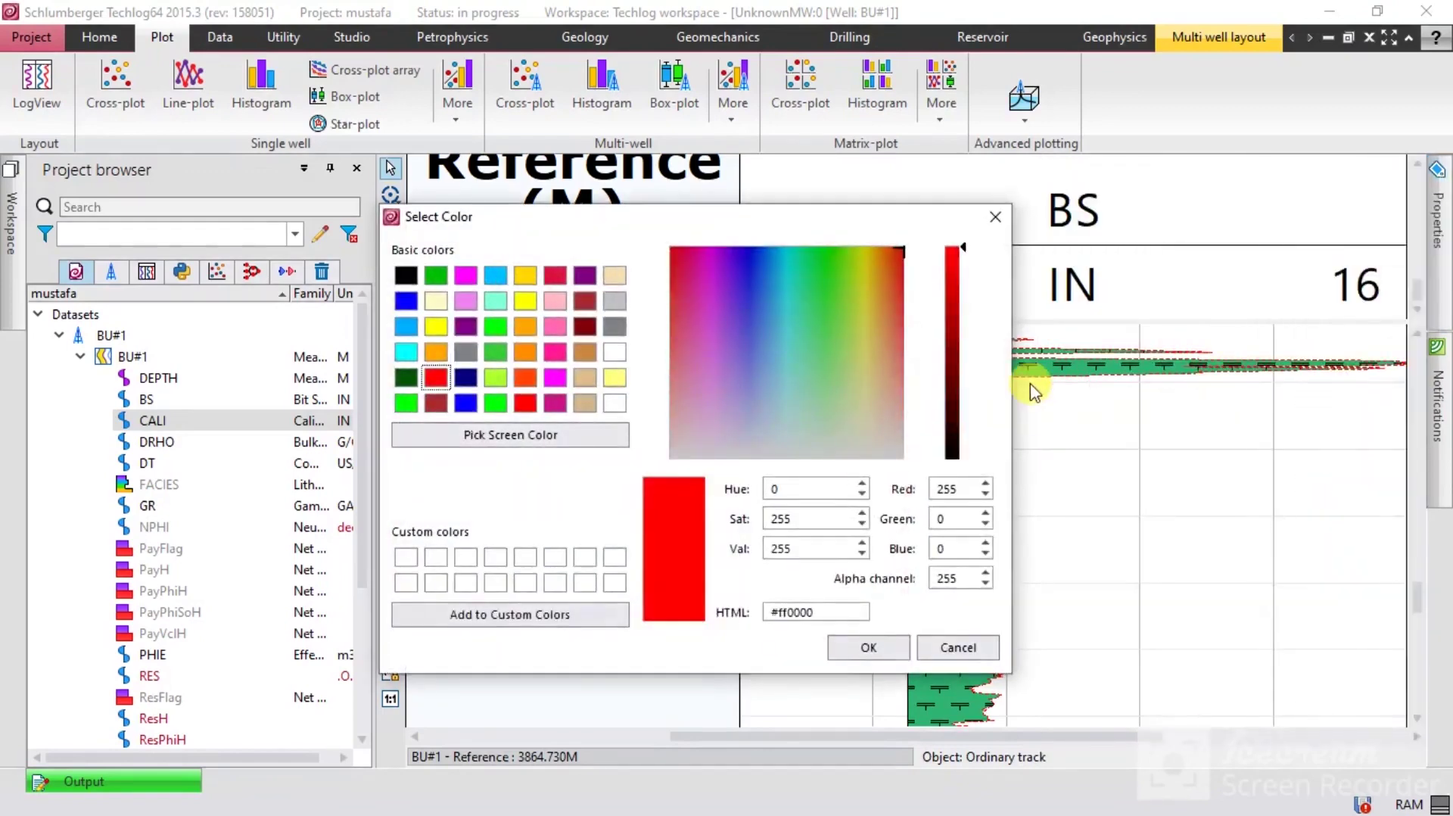
{"action": "left_click", "coordinate": [406, 276]}
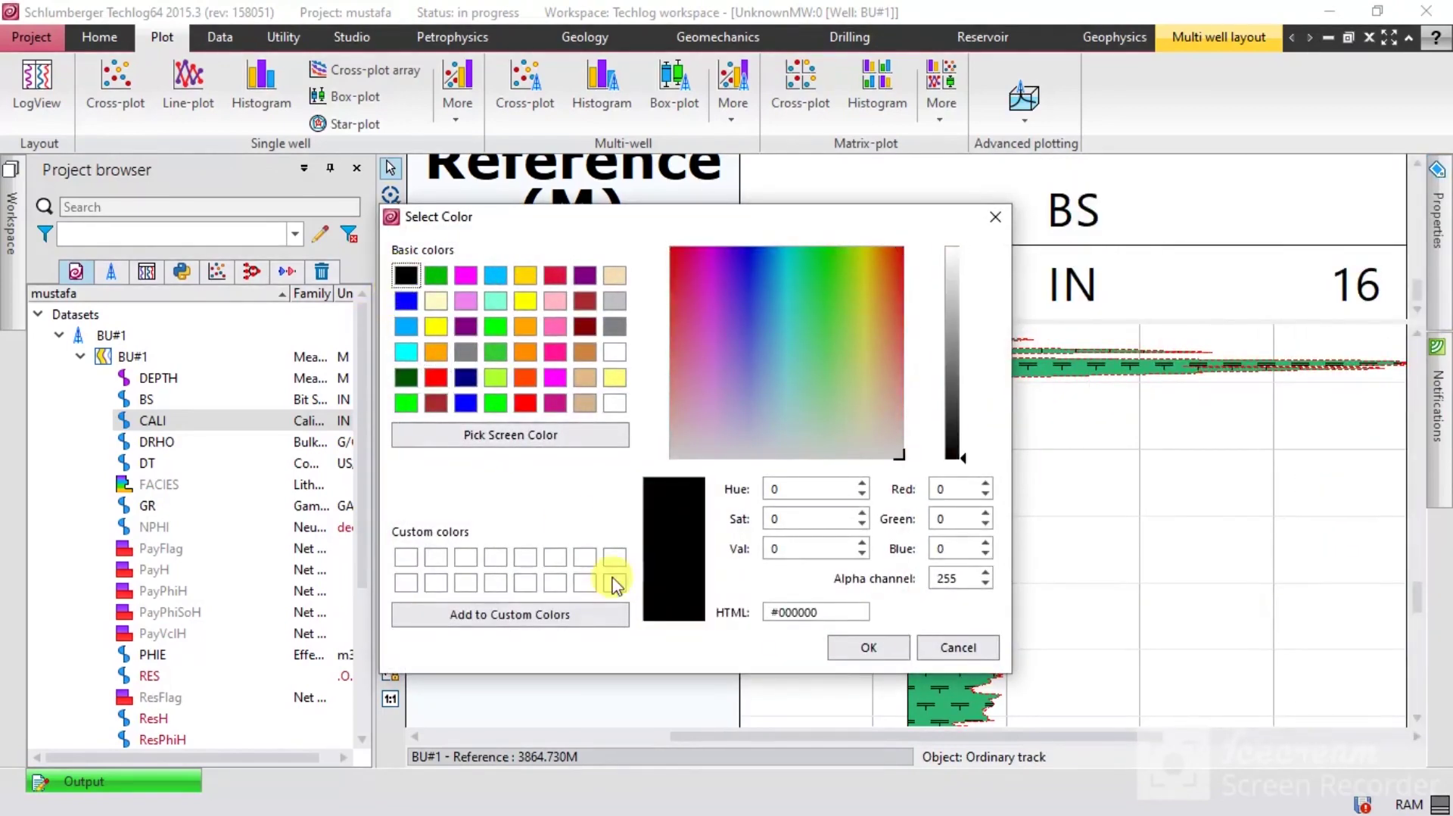
{"action": "left_click", "coordinate": [869, 648]}
{"action": "left_click", "coordinate": [1177, 367]}
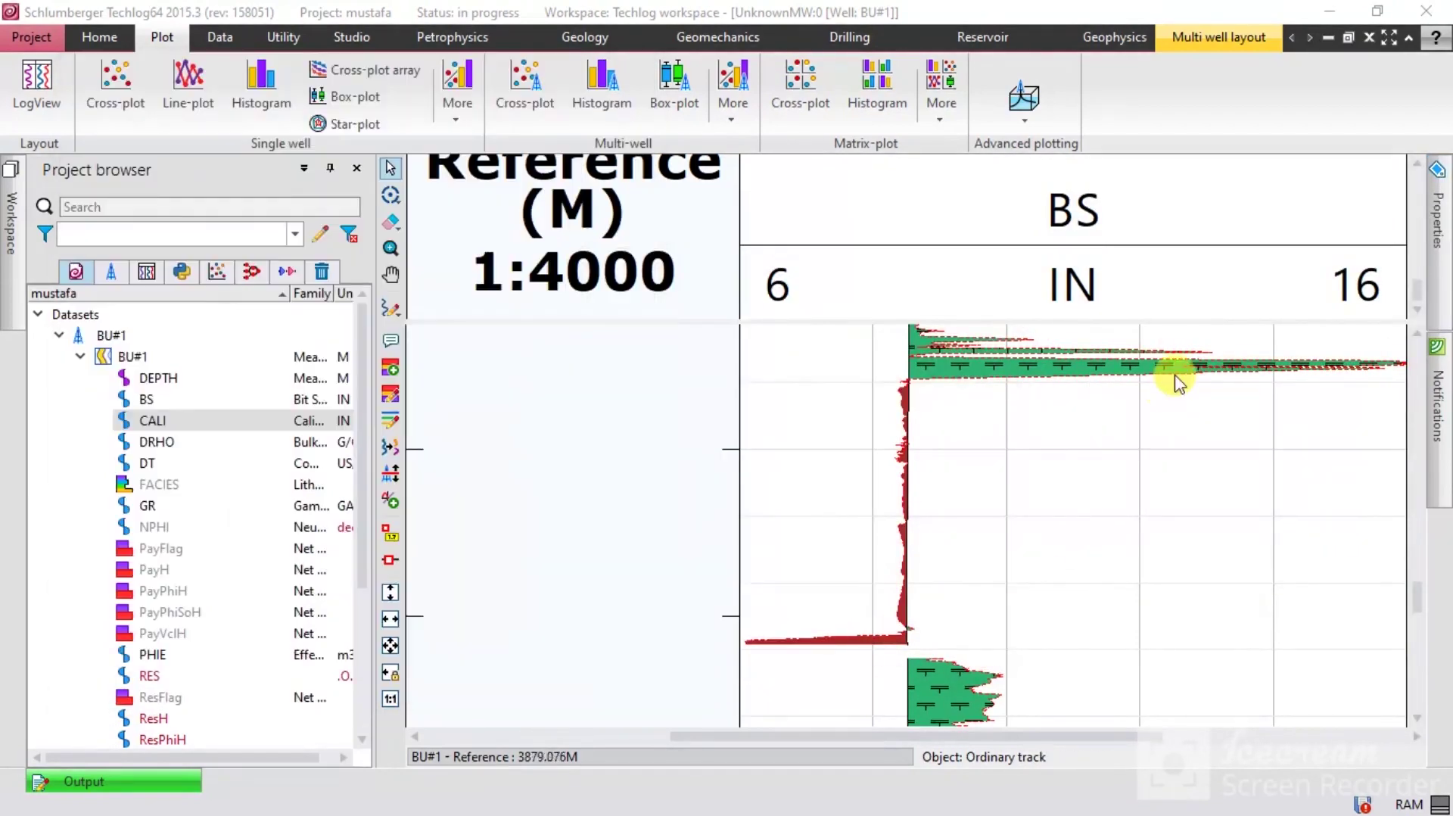
{"action": "left_click", "coordinate": [1169, 192]}
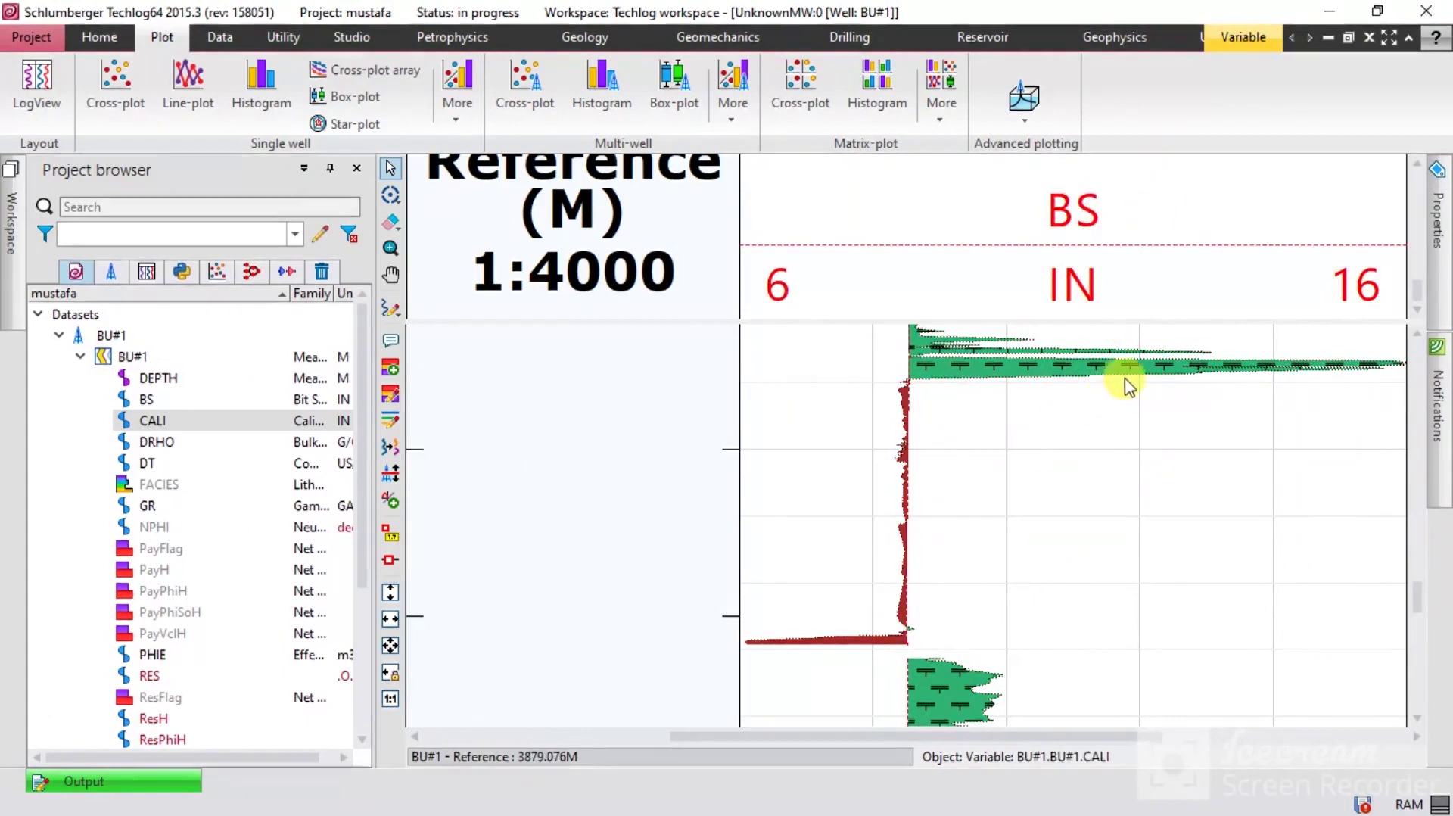
- Reopen the CALI curve's properties and look through its setting categories, including text mode, appearance and history
{"action": "left_click", "coordinate": [1245, 381]}
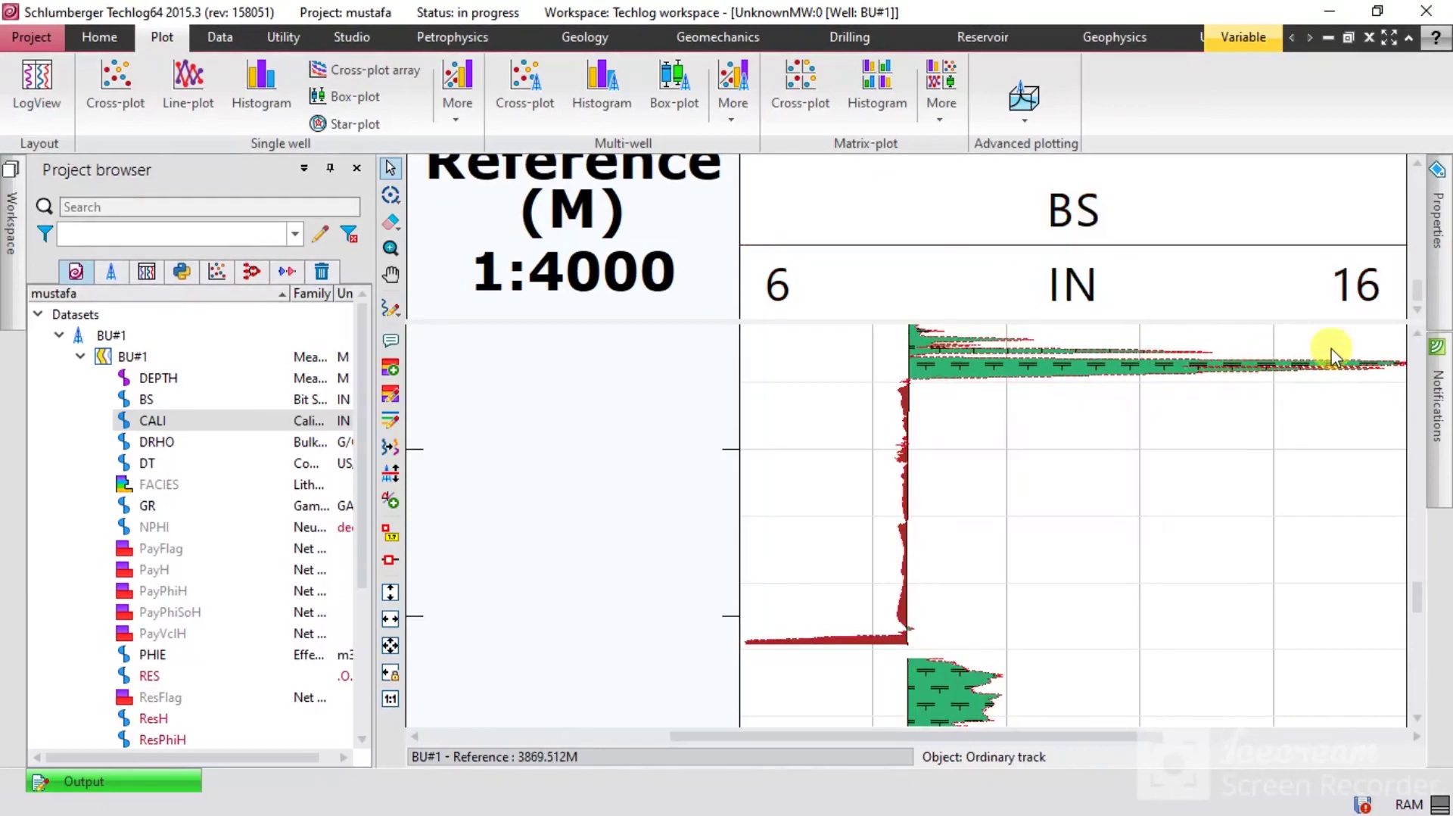
{"action": "left_click", "coordinate": [1441, 299]}
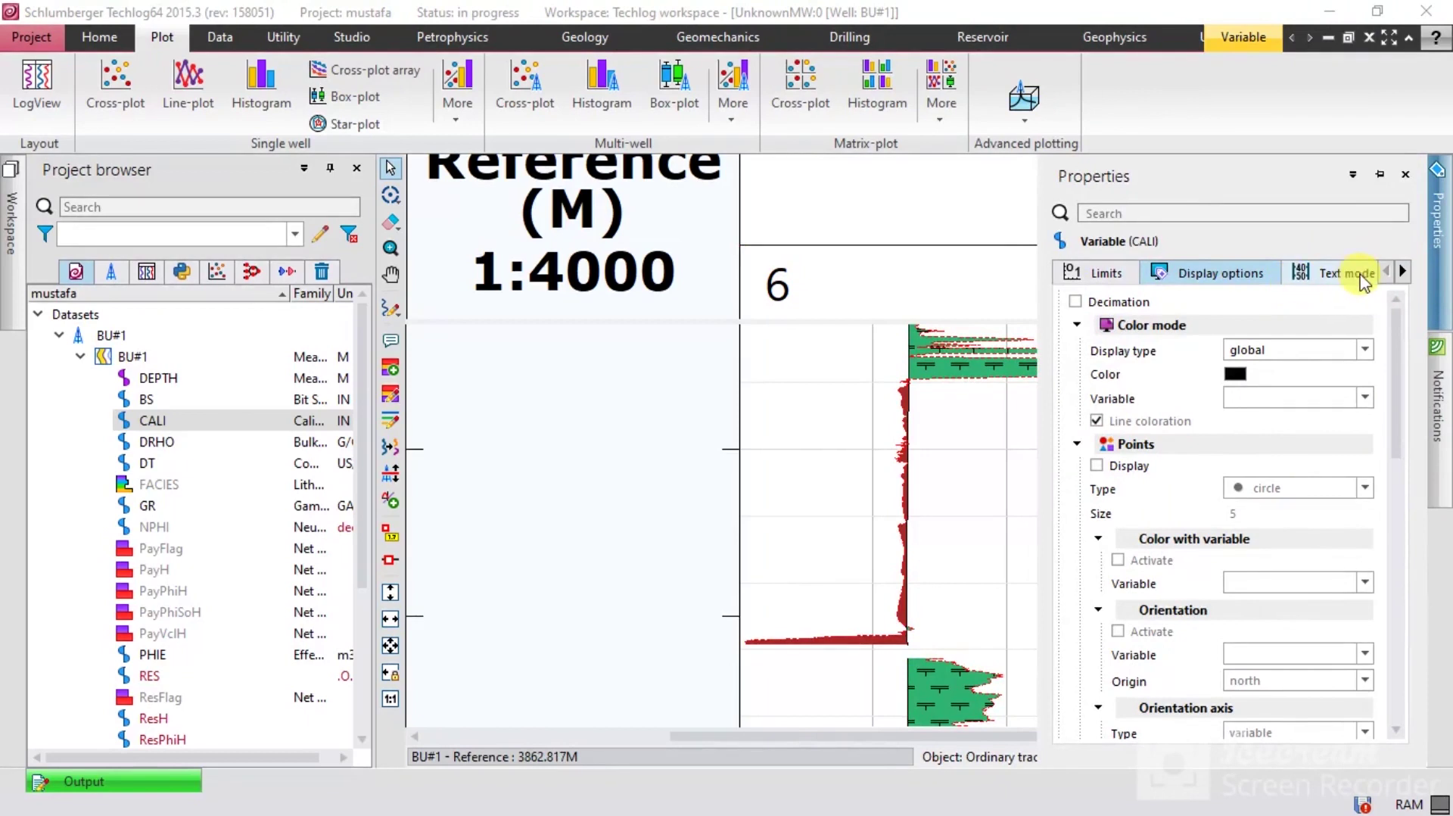
{"action": "left_click", "coordinate": [1404, 271]}
{"action": "left_click", "coordinate": [1404, 271]}
{"action": "left_click", "coordinate": [1405, 271]}
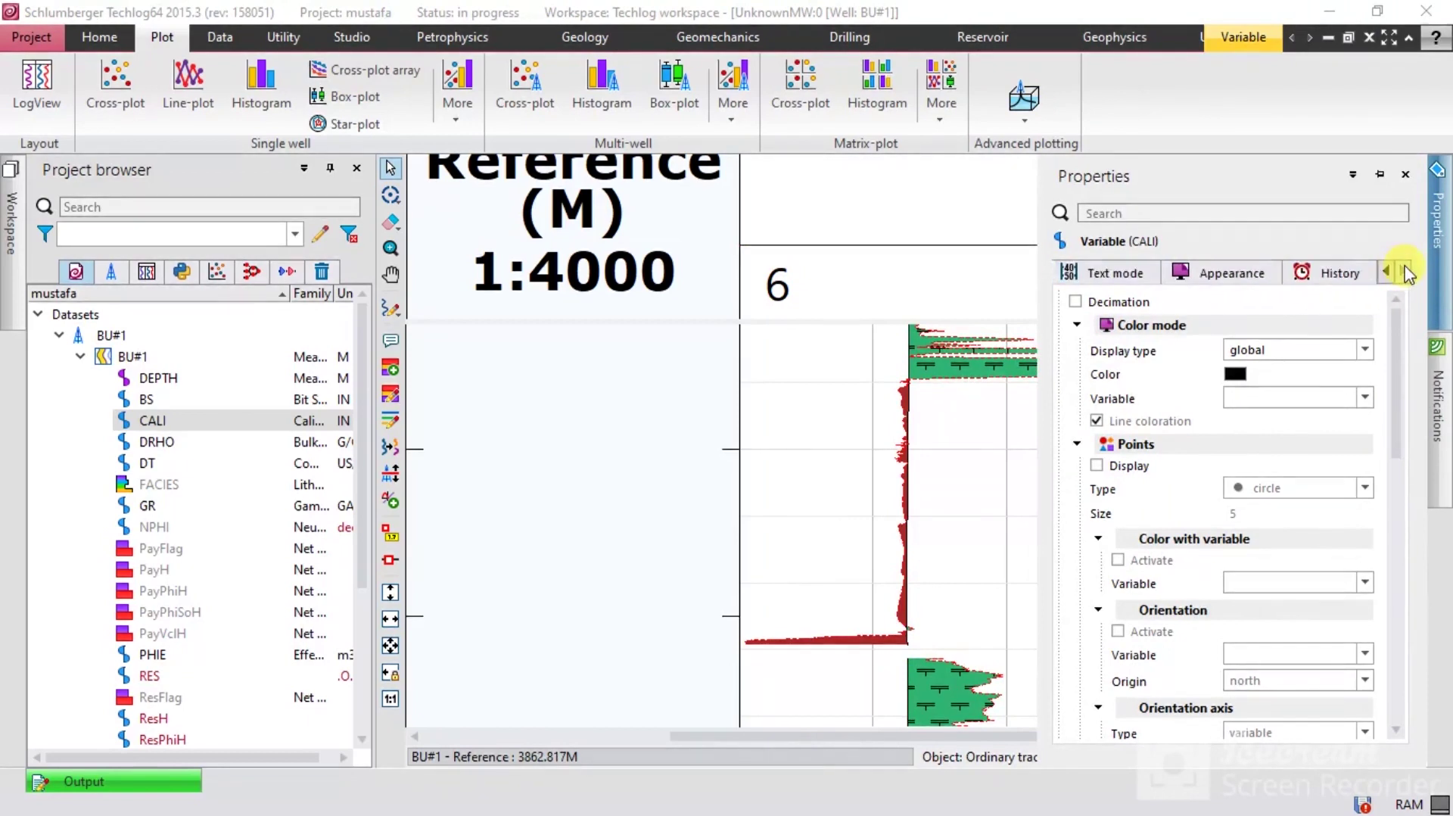